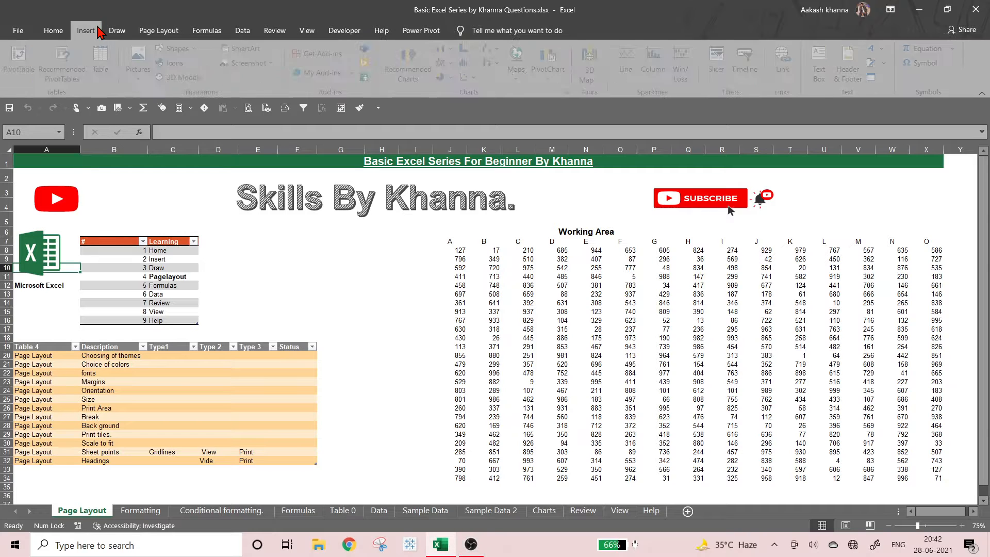
Step: Open Page Setup for the Page Layout sheet and show its Page settings for orientation and scaling
left_click(136, 32)
left_click(130, 31)
left_click(141, 31)
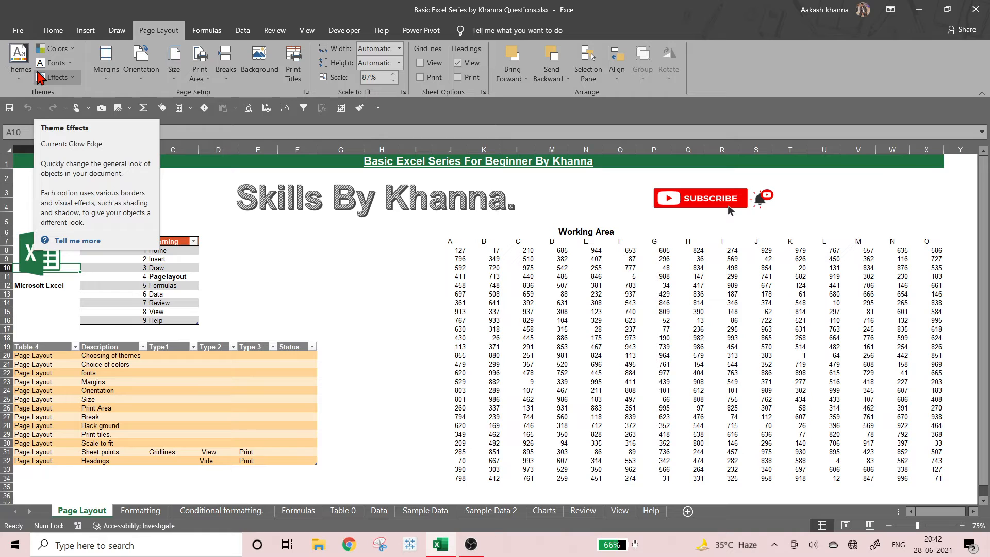
left_click(299, 69)
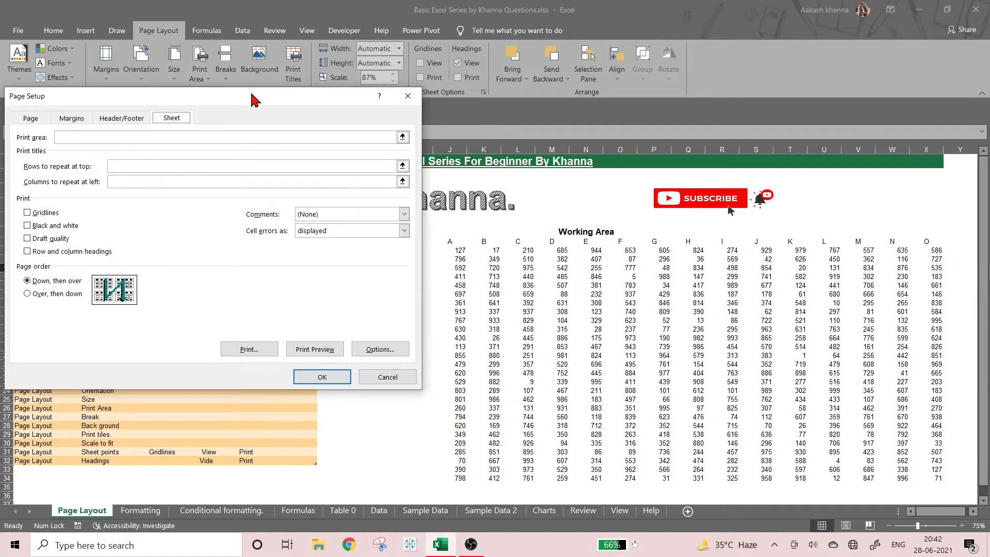
left_click_drag(253, 94, 524, 129)
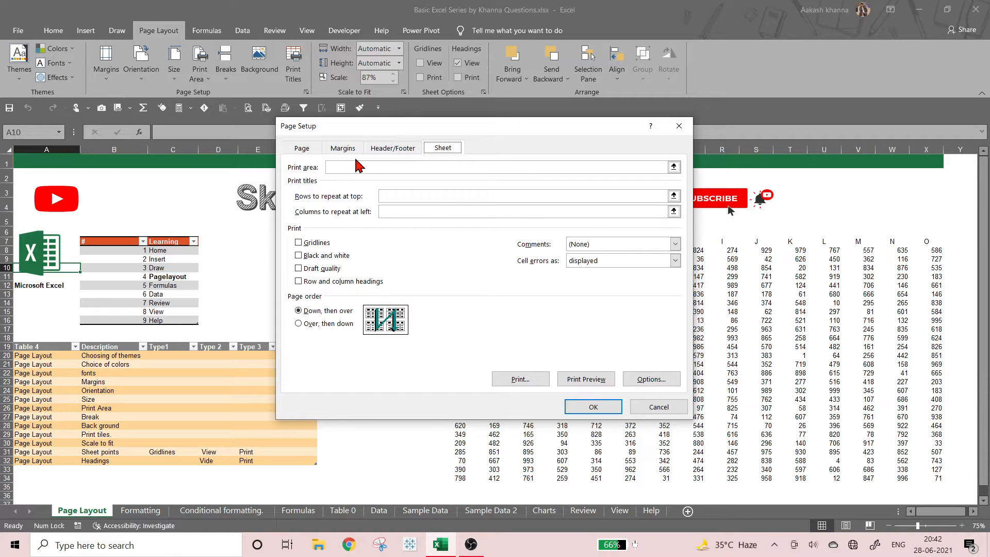
left_click(308, 148)
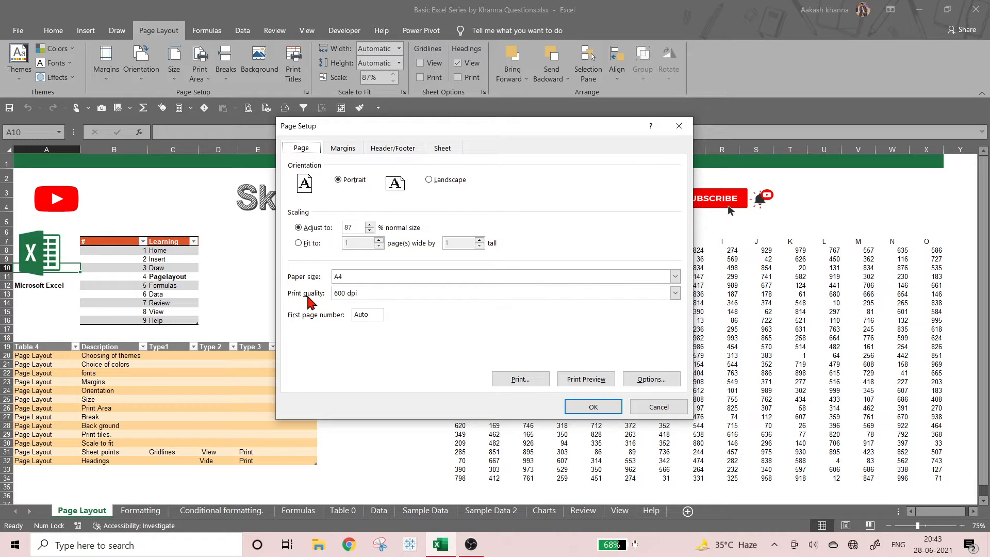
Step: Examine the available print quality and paper size choices, keeping 600 dpi and A4
left_click(363, 294)
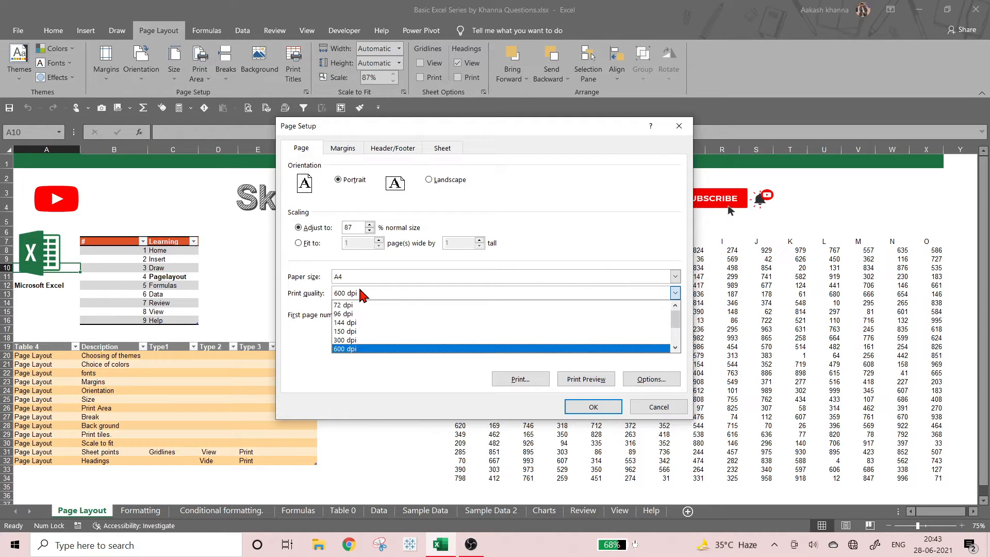
left_click(363, 293)
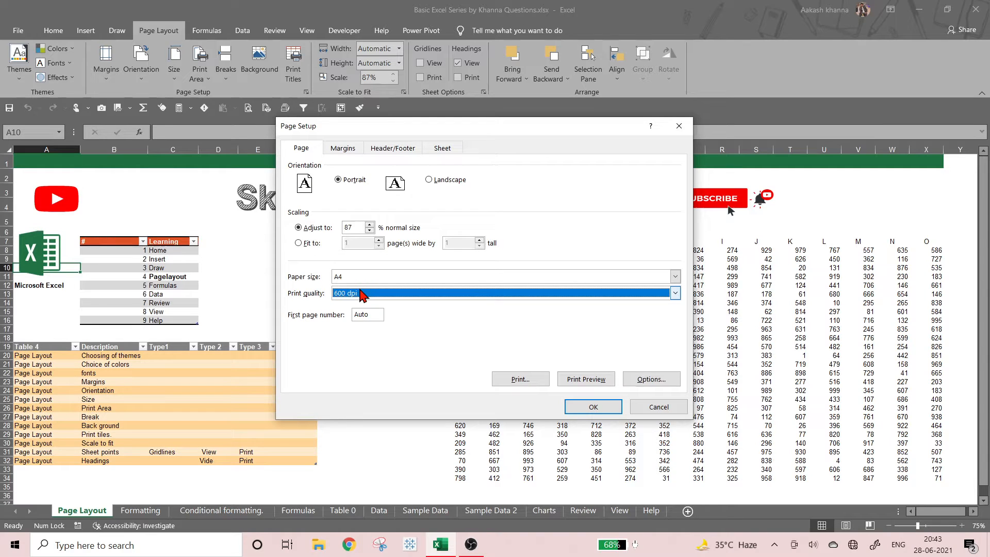
left_click(380, 278)
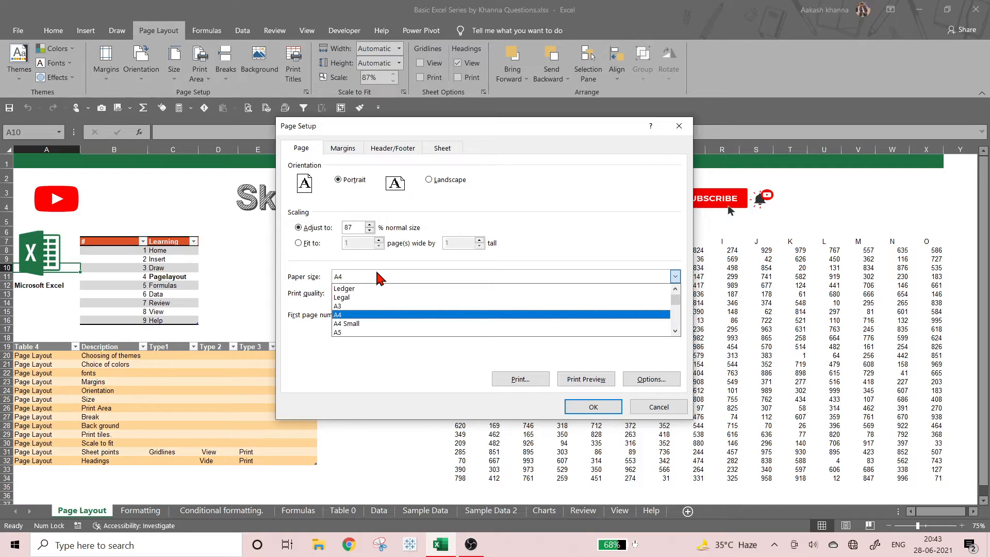
left_click(380, 278)
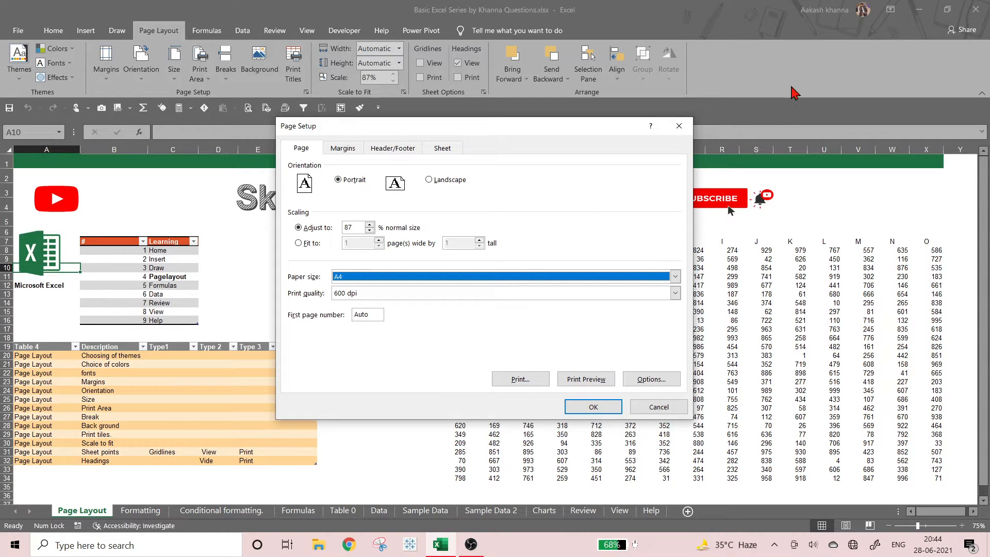
Step: Preview each page of the sheet's printout and return to the worksheet
left_click(598, 380)
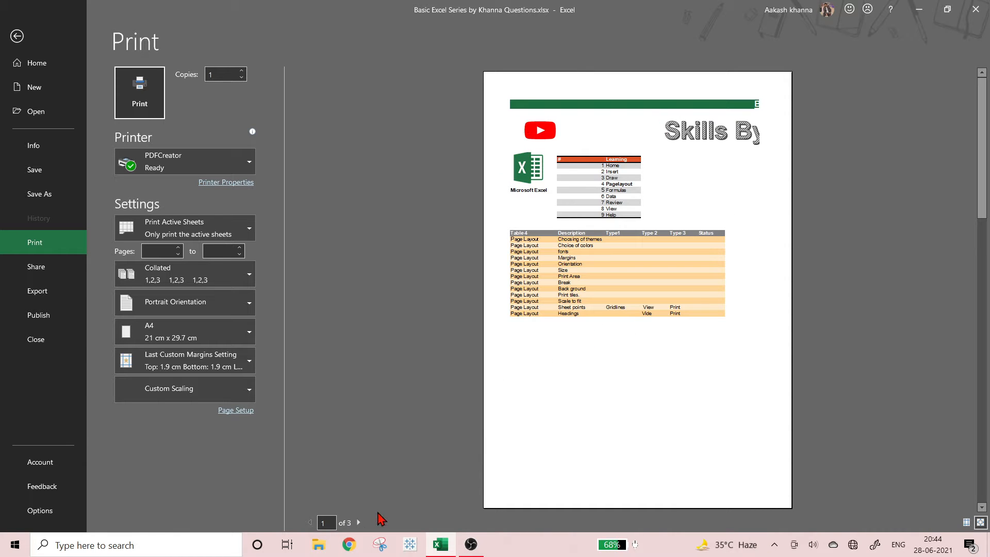
left_click(358, 522)
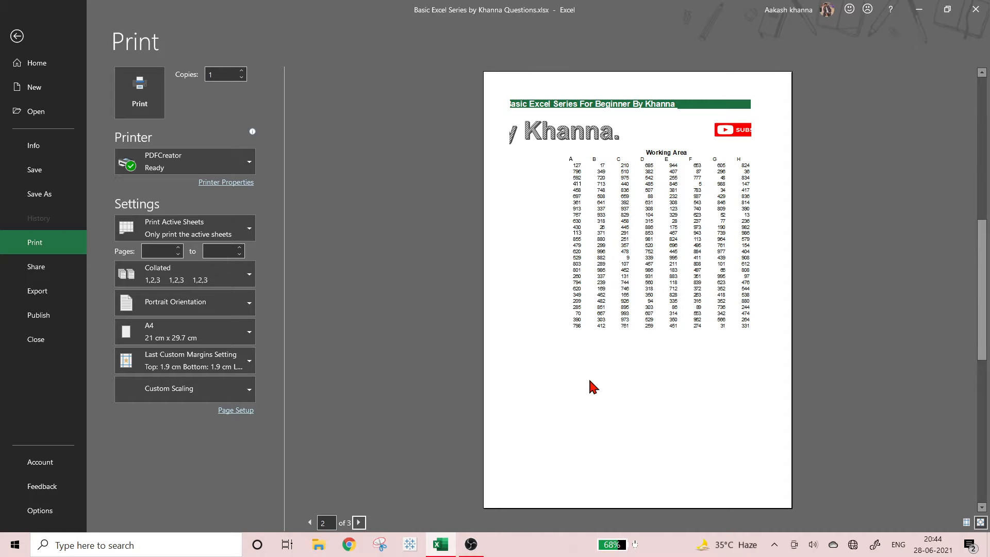
left_click(358, 522)
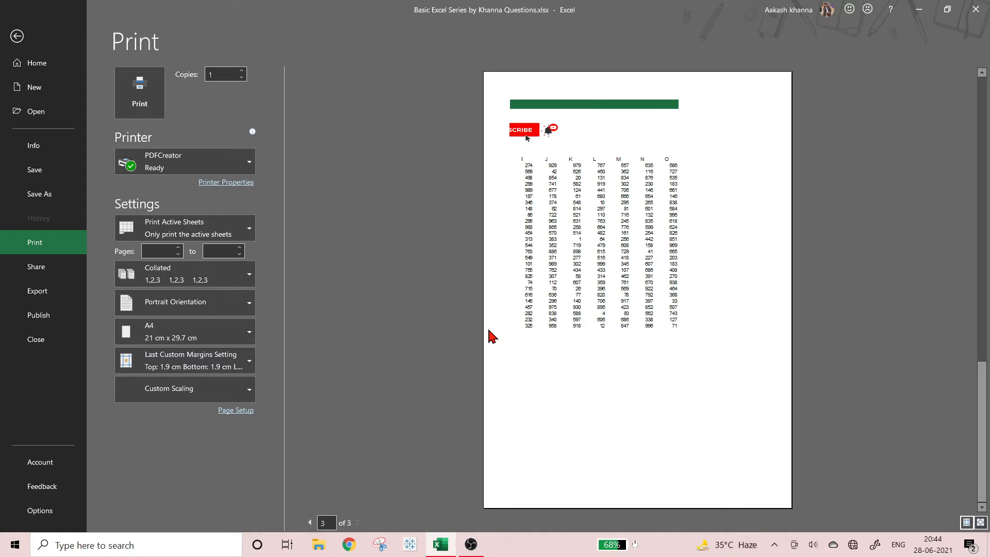
left_click(22, 49)
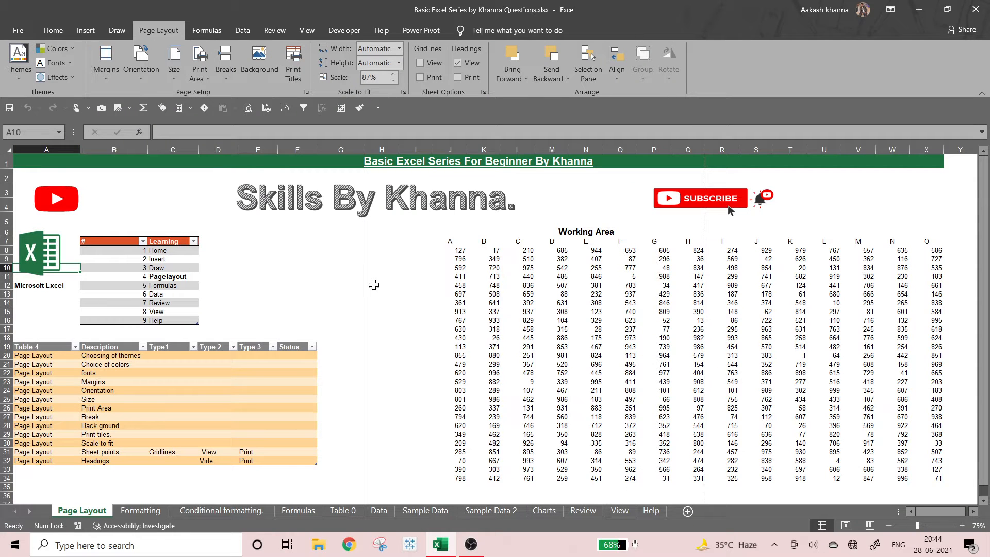
Step: Reopen Page Setup and set the PDFCreator printer layout to 2 pages per sheet
left_click(300, 82)
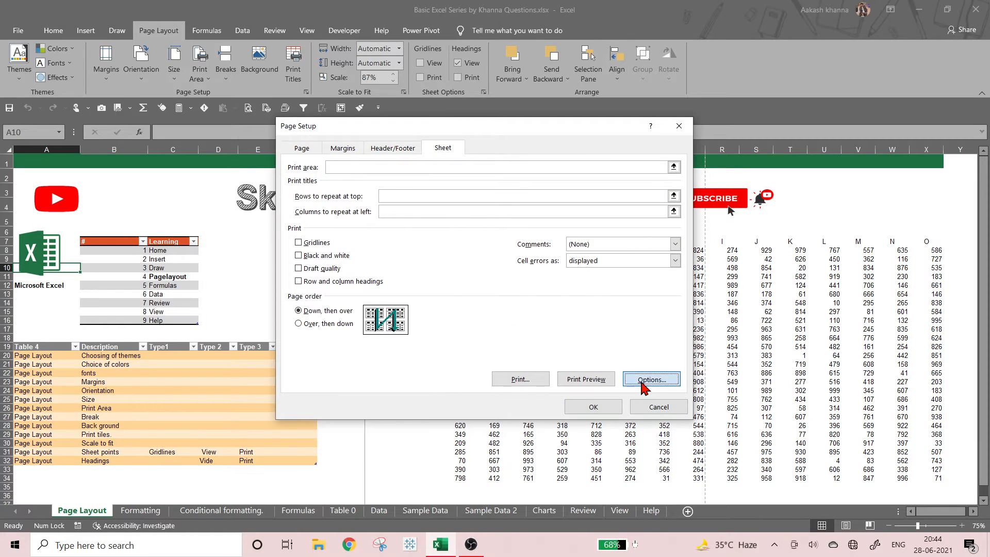
left_click(651, 379)
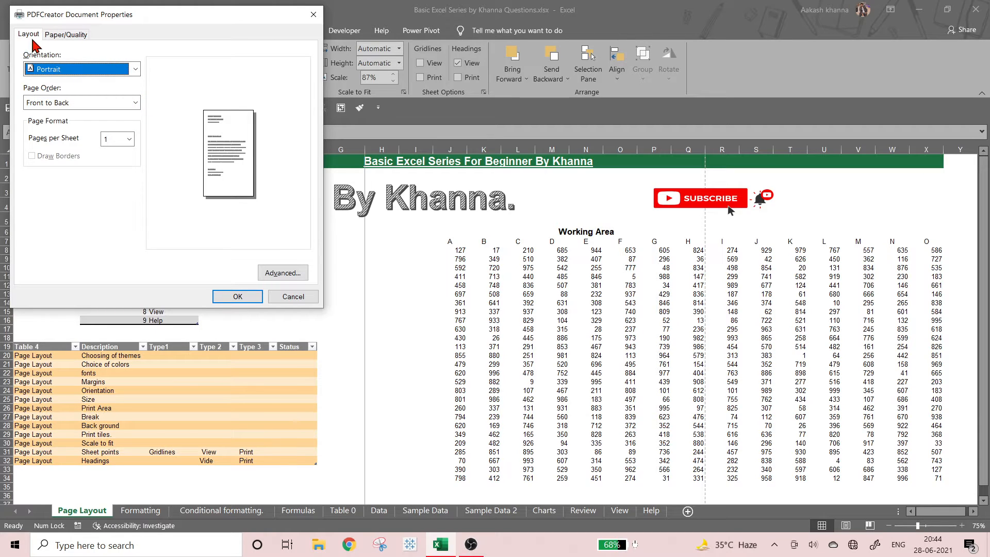
left_click(99, 104)
left_click(99, 104)
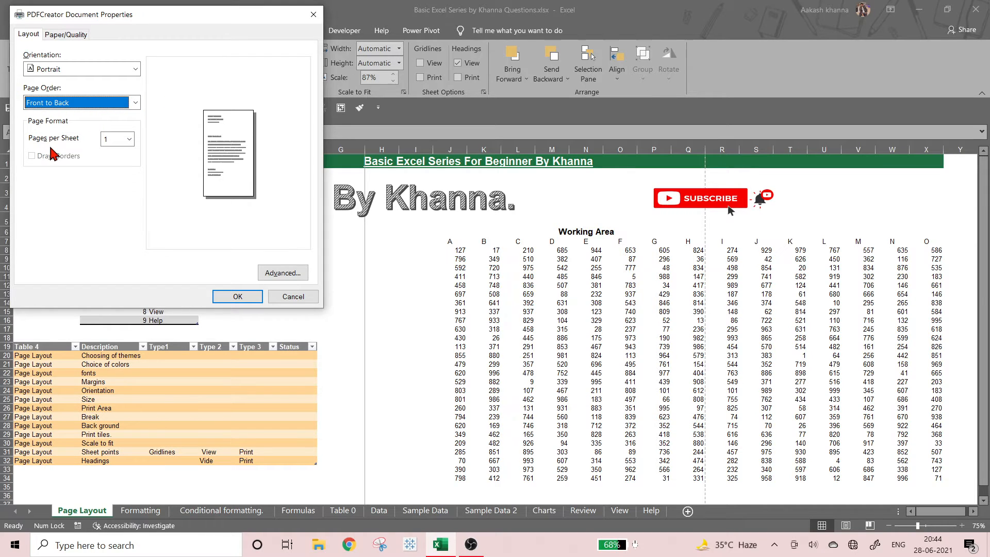
left_click(129, 138)
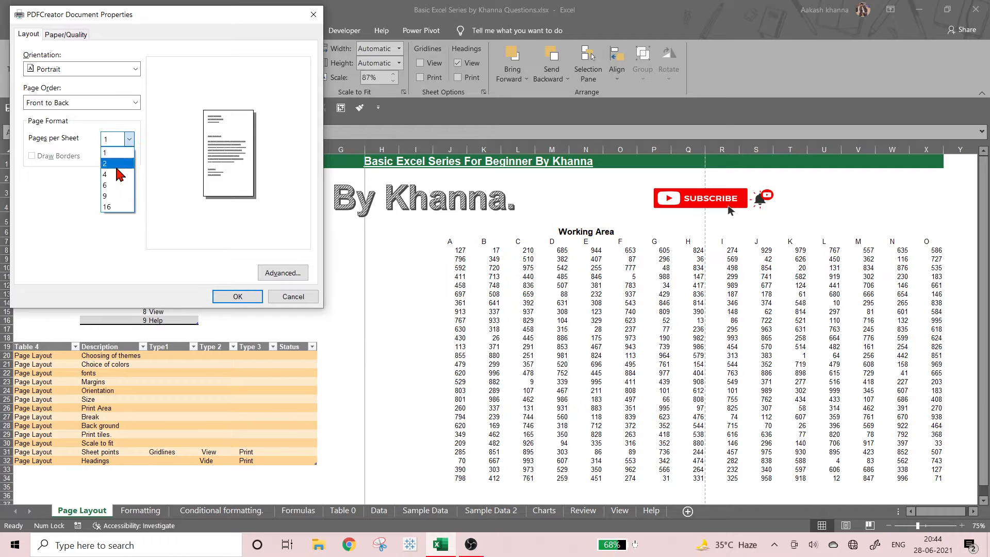
left_click(117, 165)
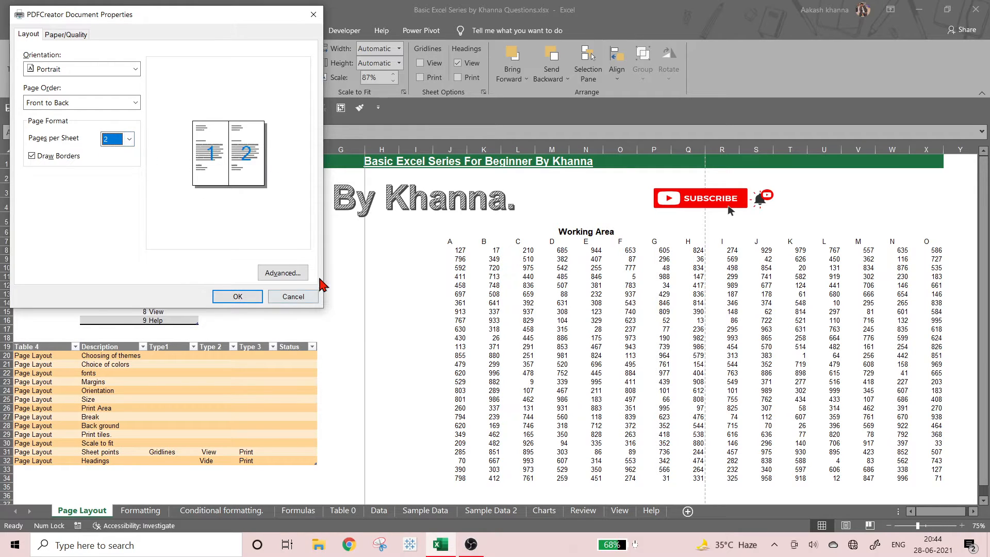
Step: Review the PDFCreator advanced document settings and close them without making changes
left_click(301, 273)
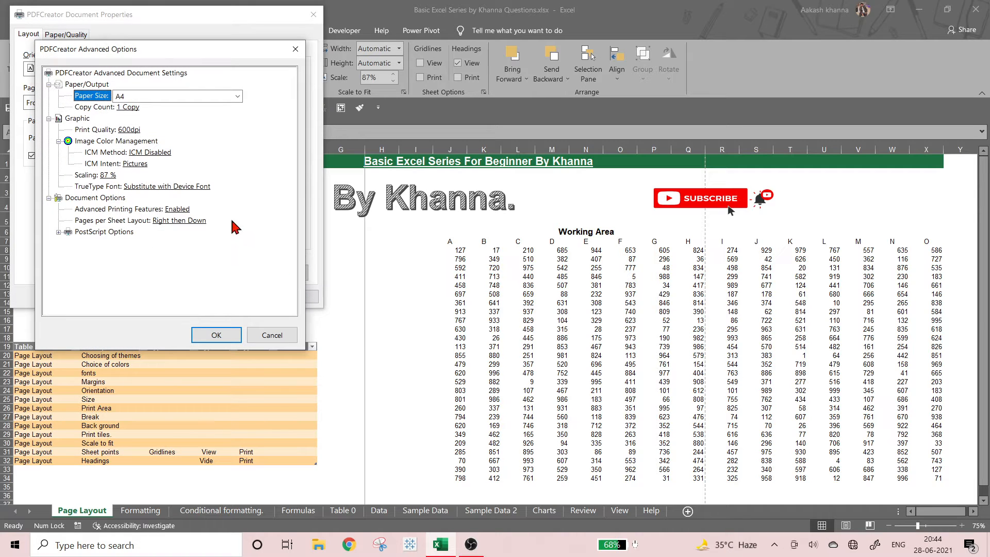
left_click(259, 339)
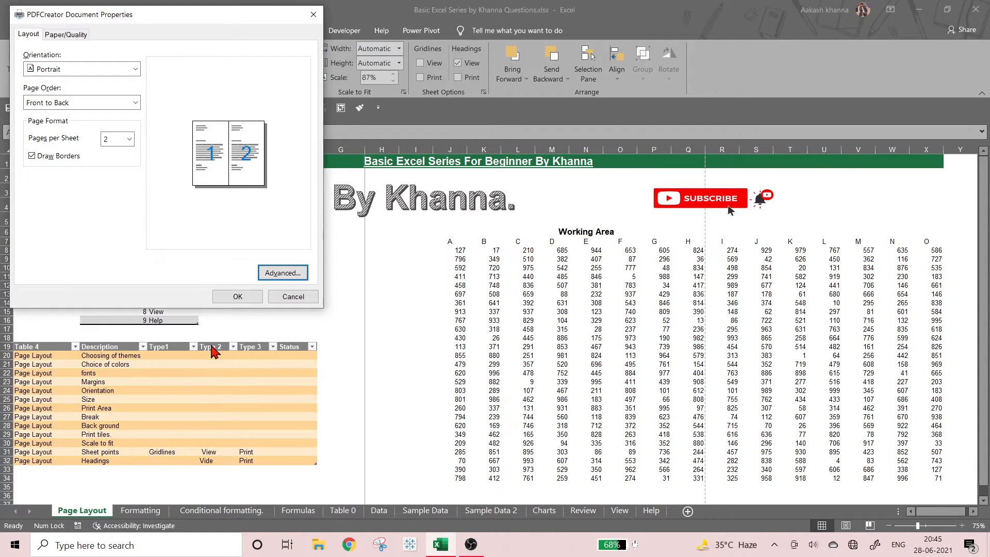
left_click(284, 275)
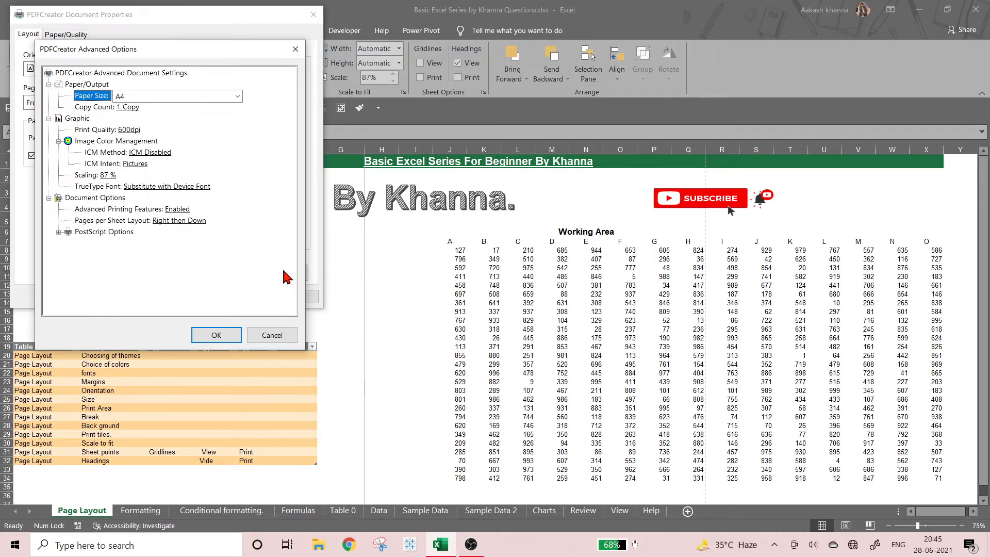
left_click(268, 335)
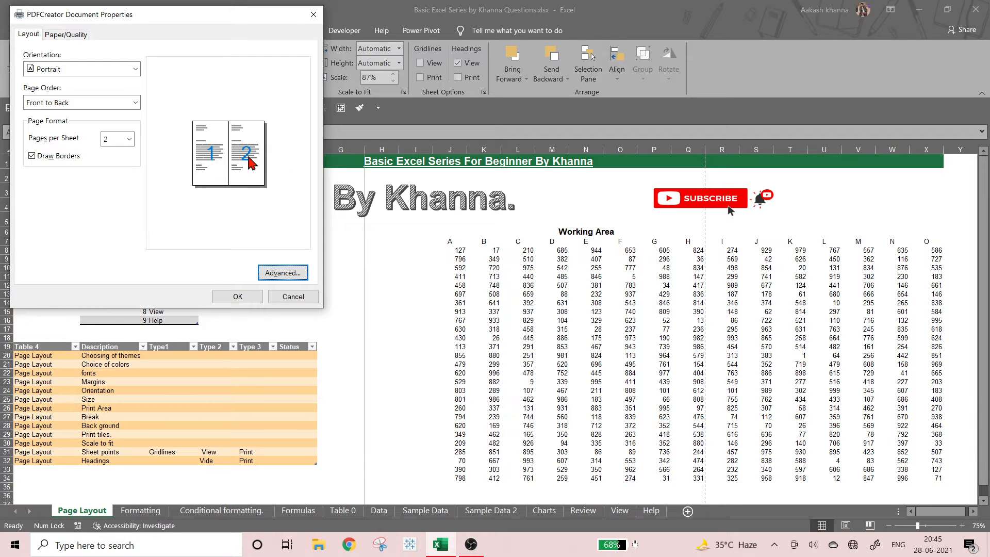
Step: Try 4 and 6 pages per sheet in the printer layout, and set it back to 2
left_click(129, 140)
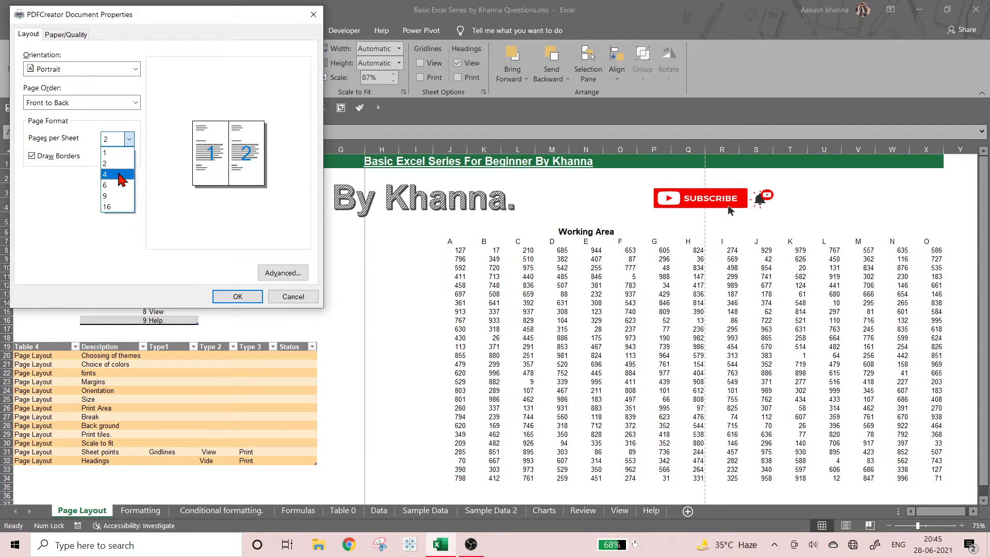
left_click(117, 171)
left_click(129, 139)
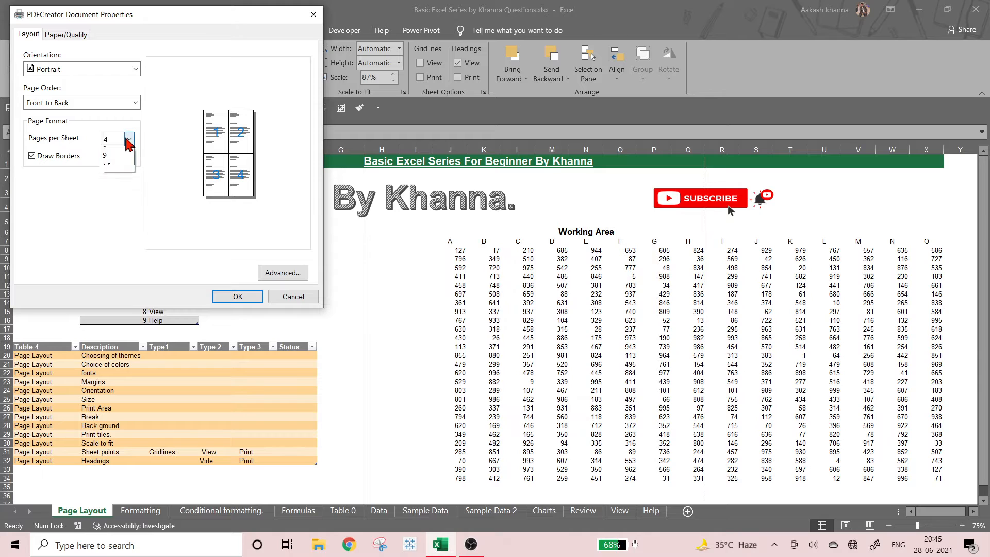
left_click(114, 181)
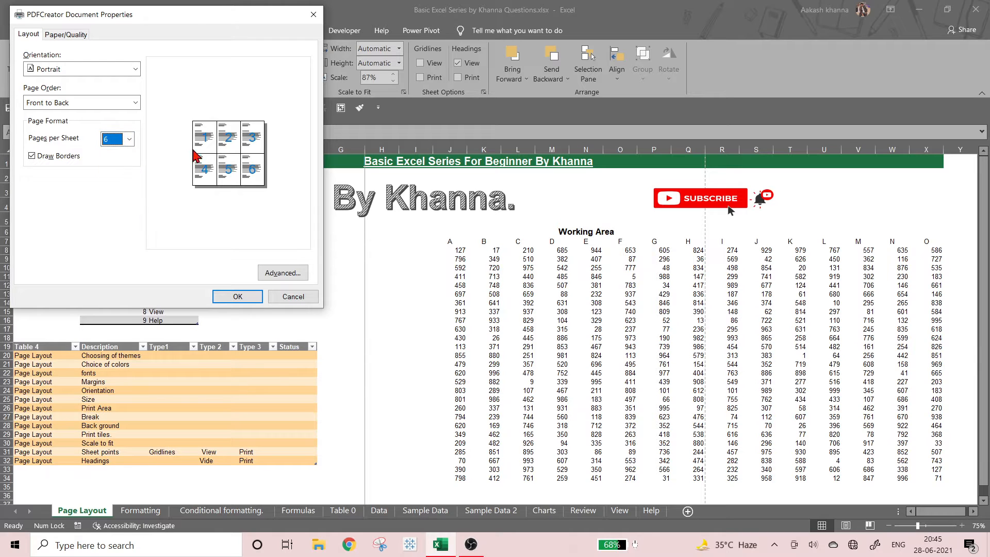
left_click(129, 139)
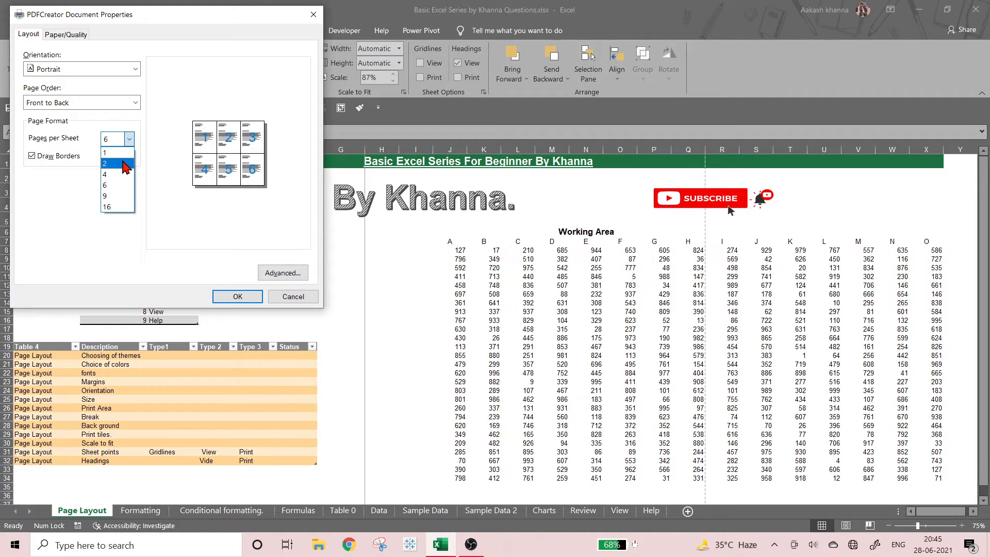
left_click(124, 165)
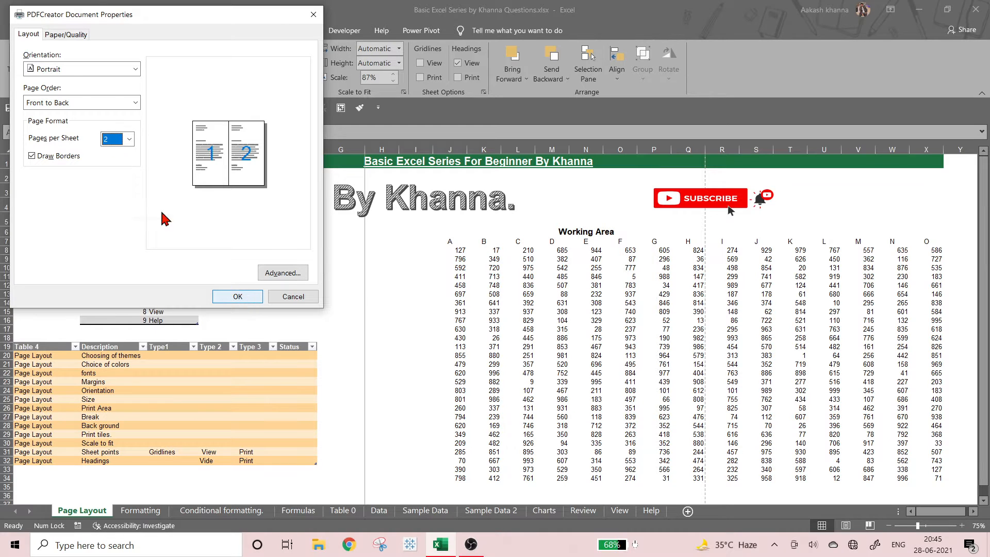
Step: Check the printer's black-and-white and color options and accept the printer properties
left_click(63, 34)
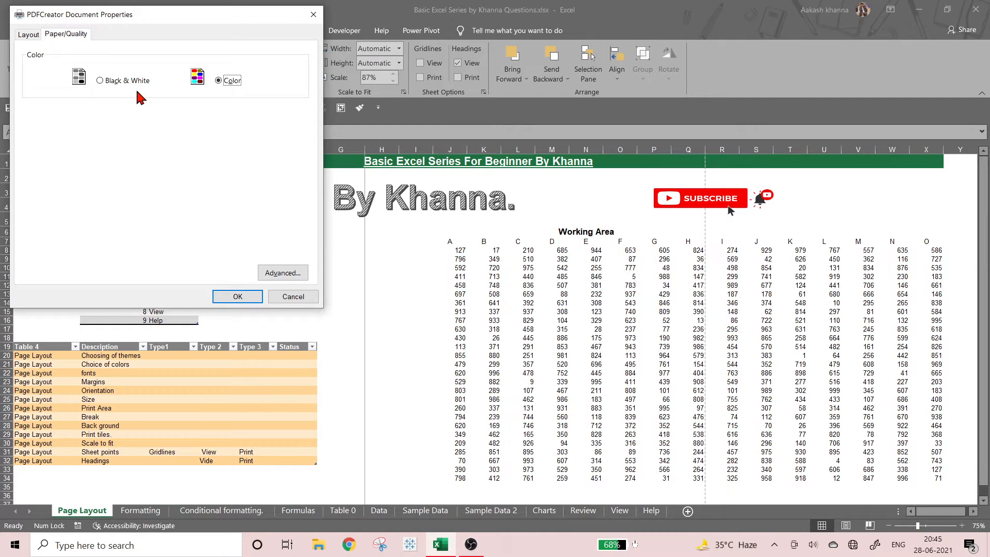
left_click(236, 298)
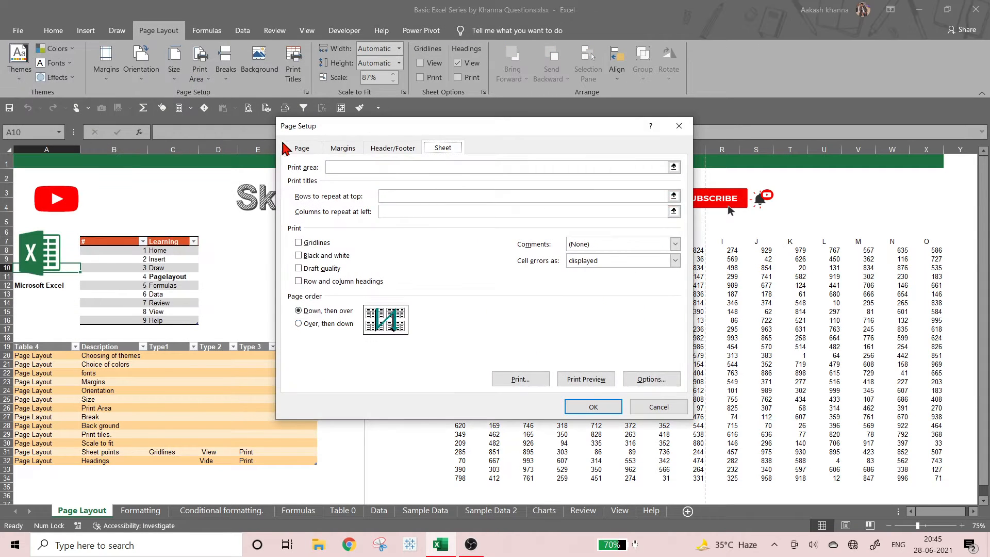
Step: Examine the Page settings and the page, header and footer margins in Page Setup
left_click(301, 148)
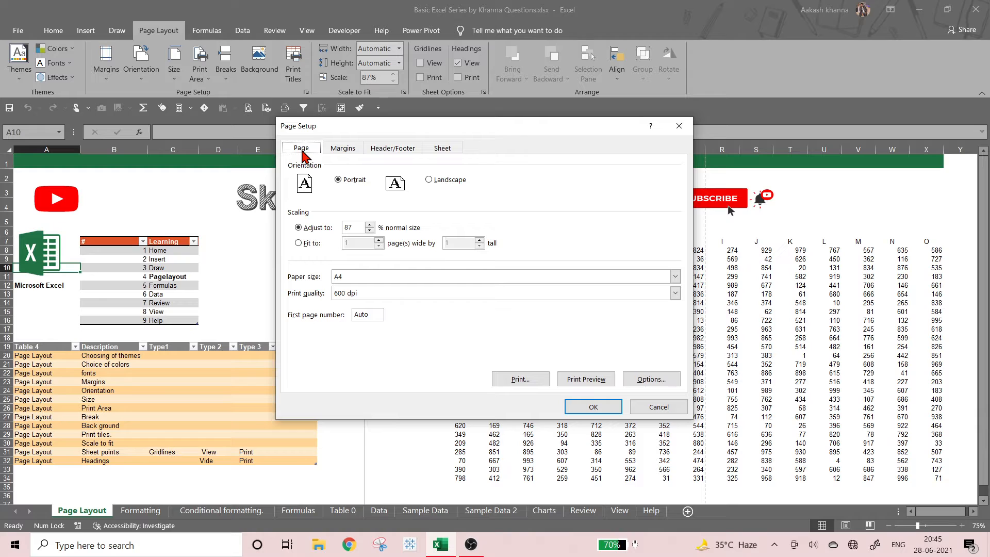
left_click(334, 159)
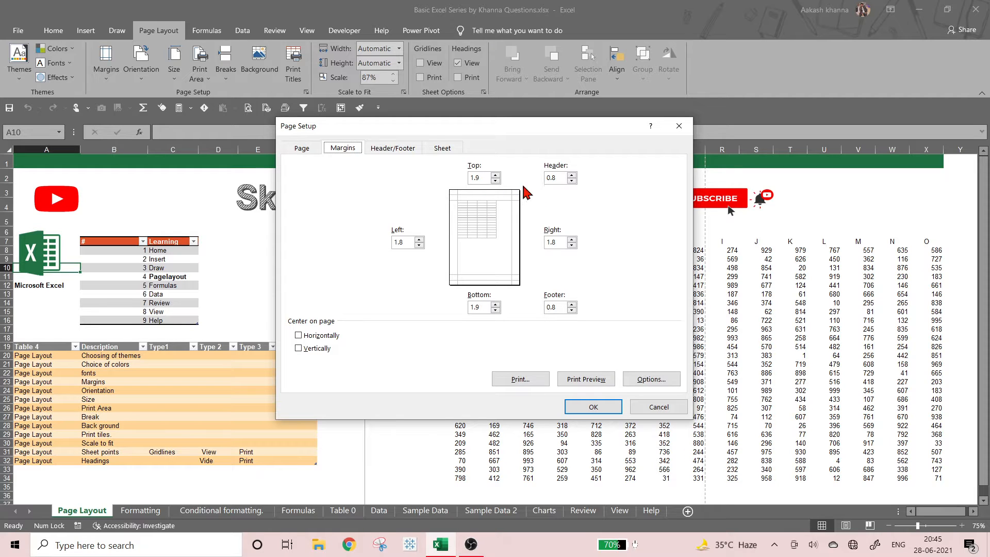
left_click(571, 175)
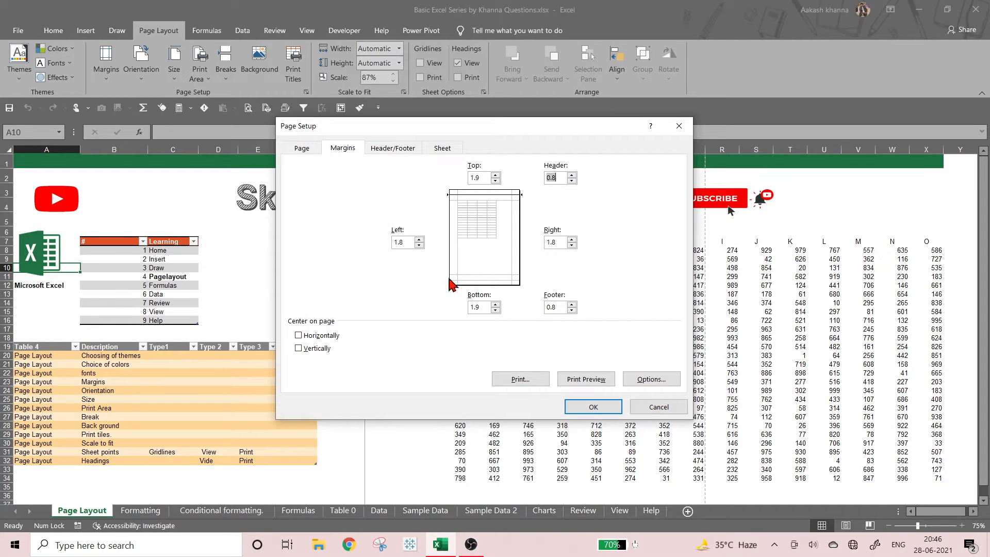
Step: Try centering the printout horizontally and vertically on the page, and turn both centering options back off
left_click(319, 337)
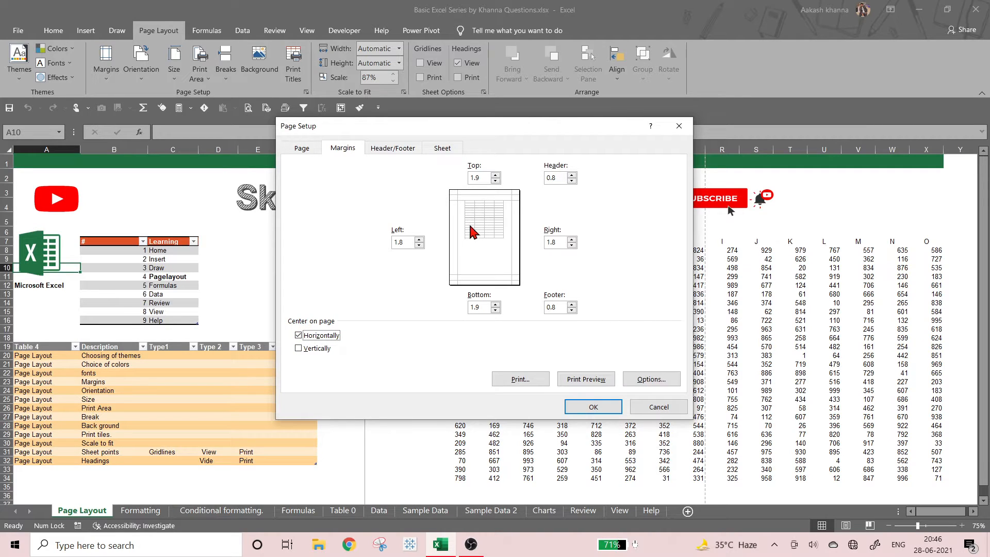
left_click(299, 348)
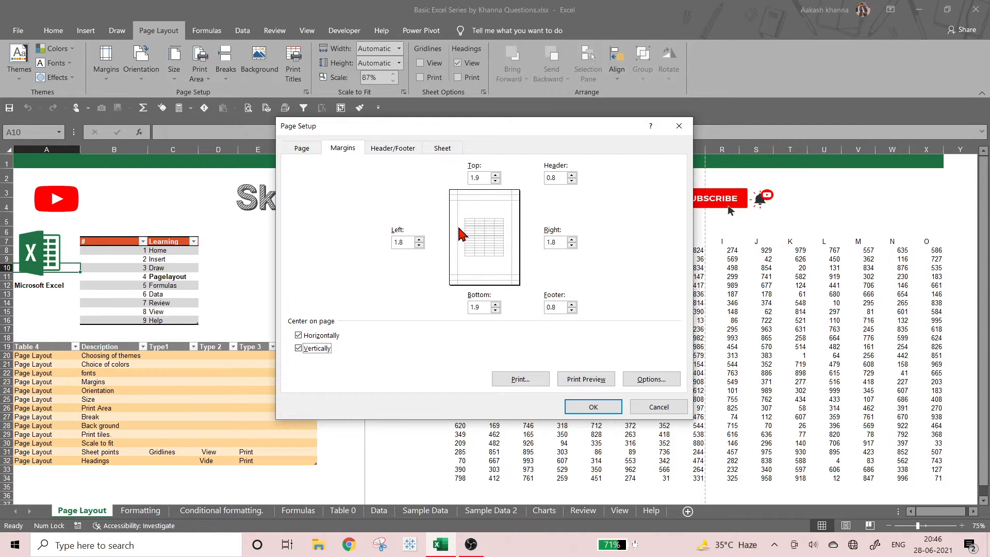
left_click(298, 348)
left_click(299, 335)
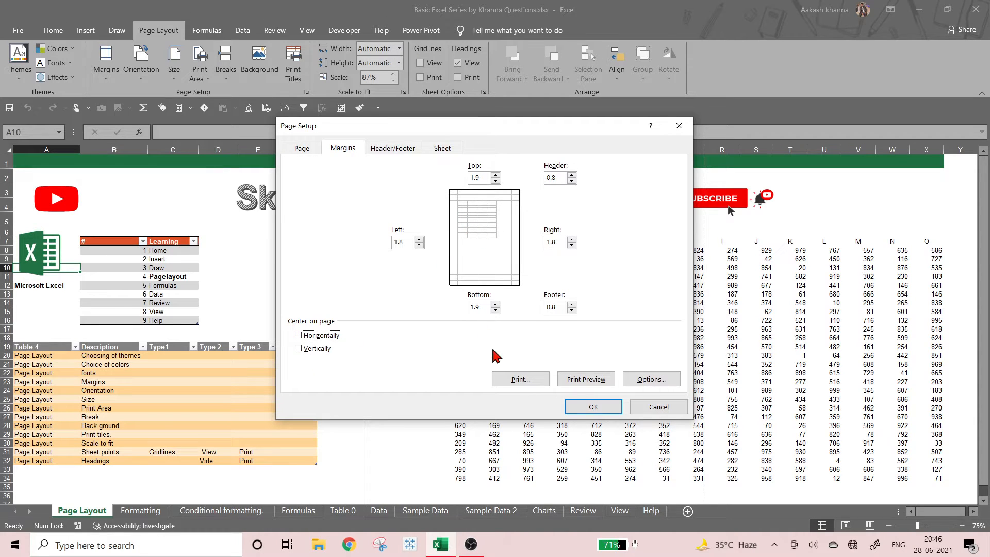
Step: Open the print preview of the sheet from Page Setup
left_click(574, 391)
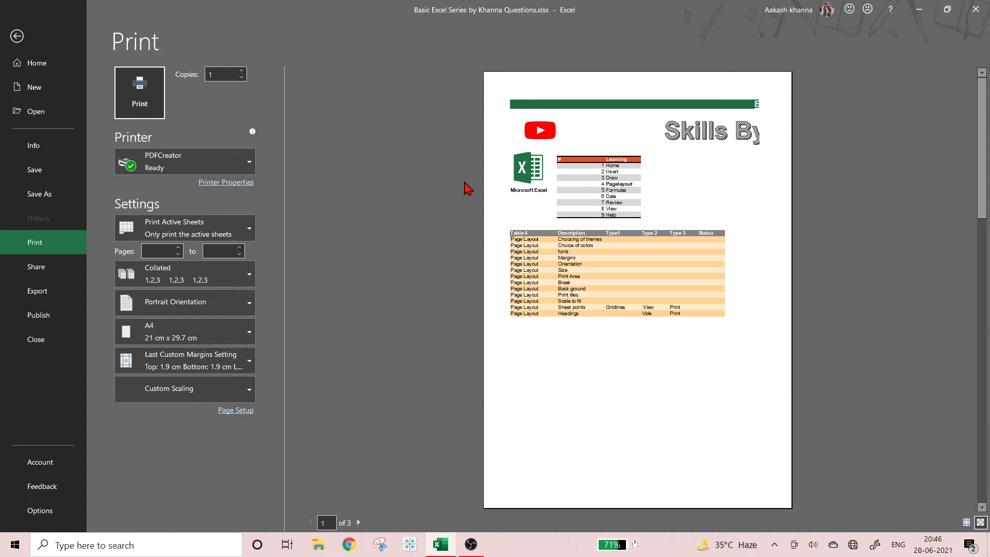
Step: View the second page of the print preview and return to the worksheet
left_click(358, 523)
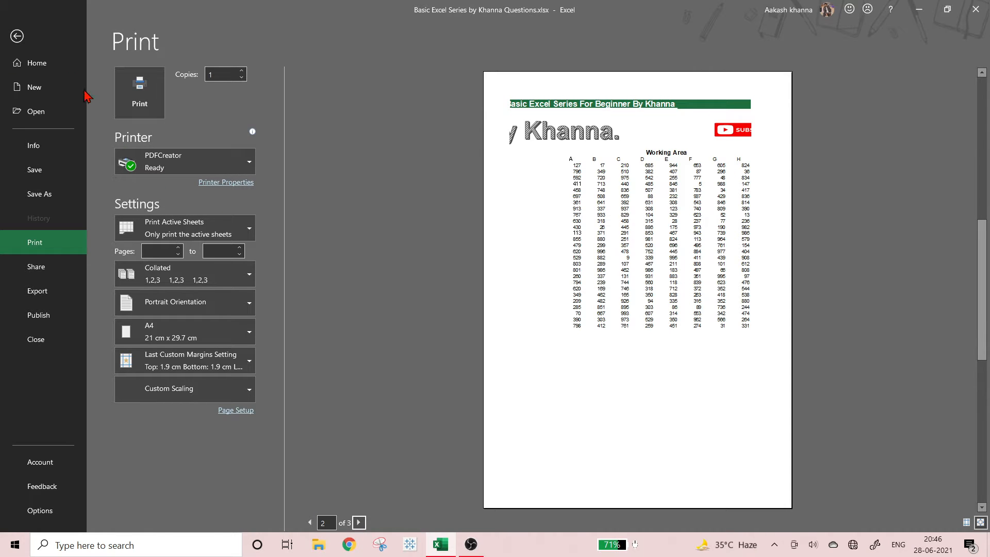
left_click(37, 46)
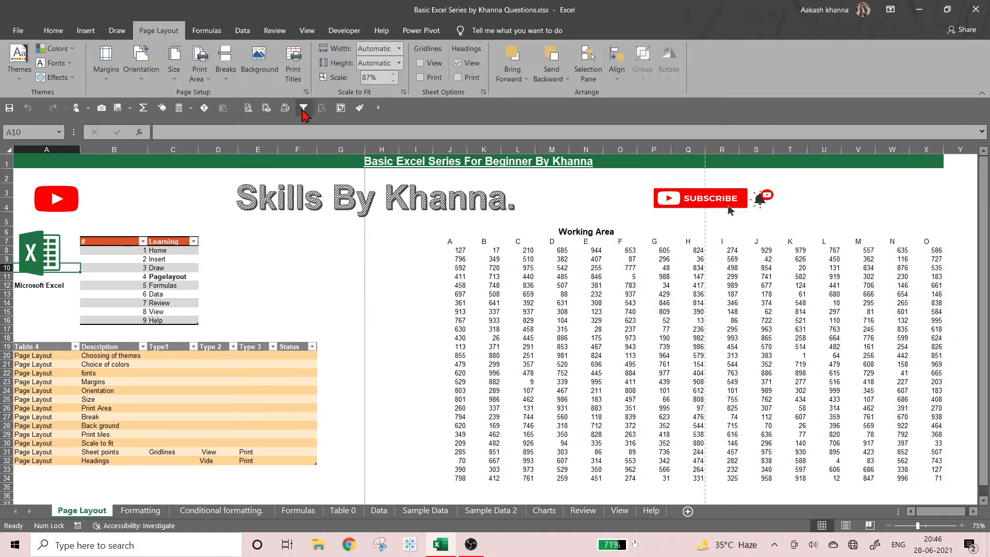
Step: Examine the margins, header and footer settings in Page Setup, including the custom header sections and the preset footer list
left_click(306, 92)
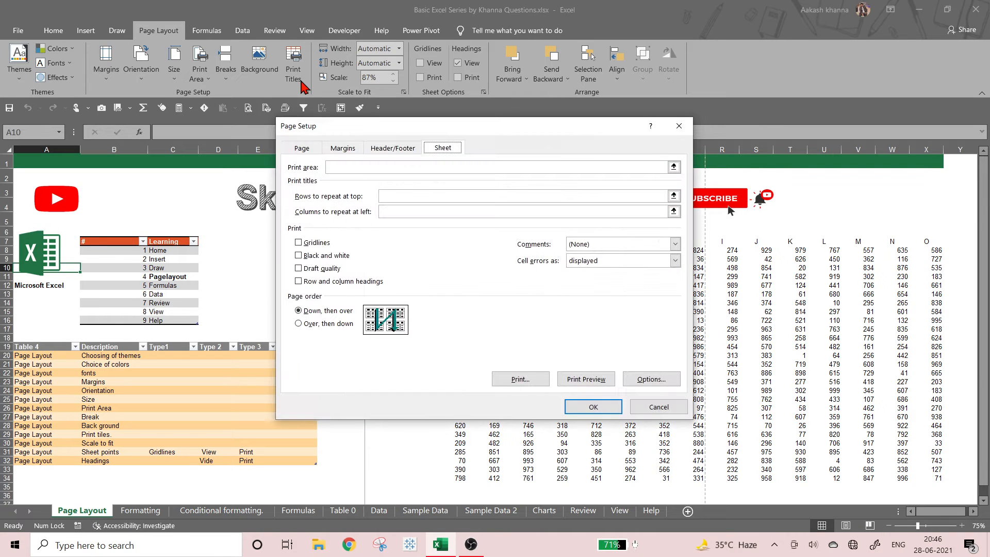
left_click(343, 149)
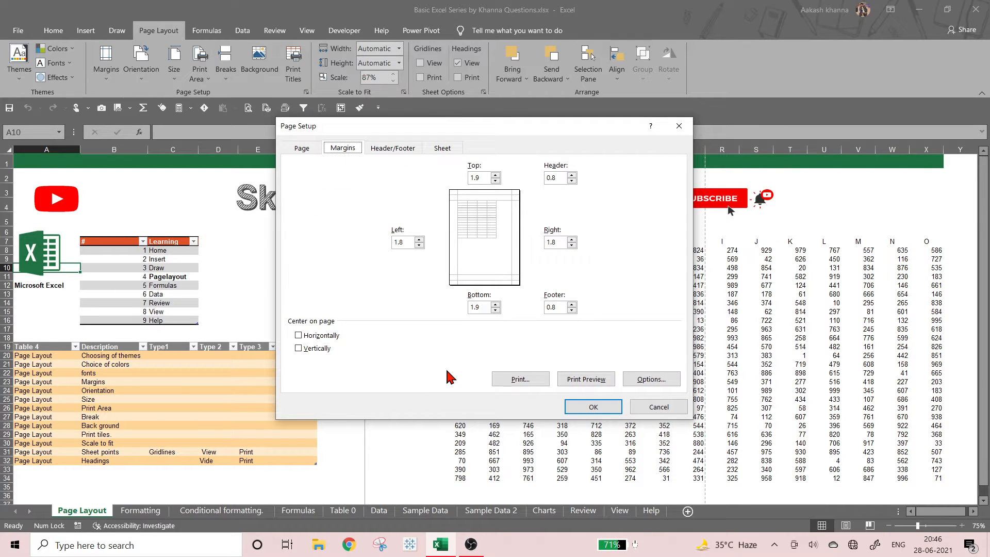
left_click(392, 150)
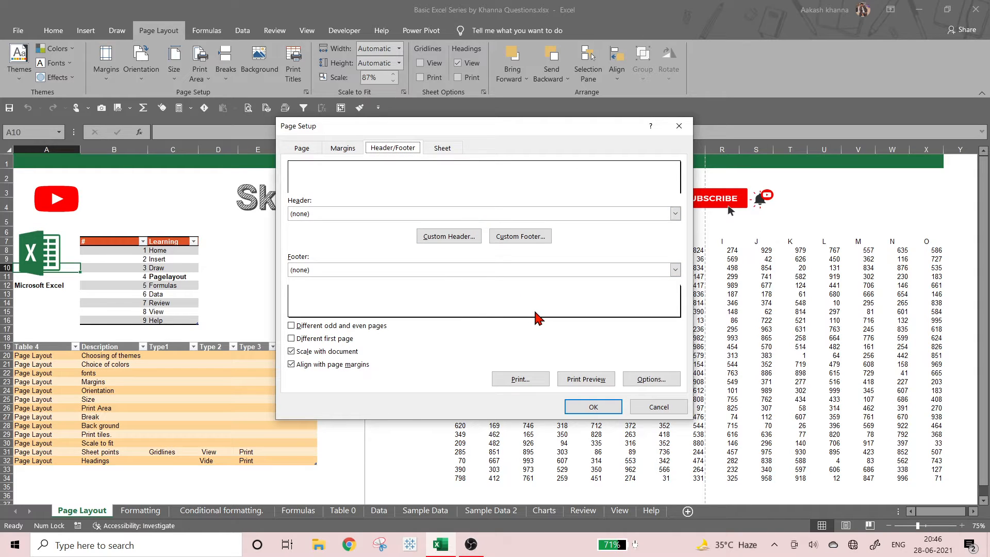
left_click(452, 238)
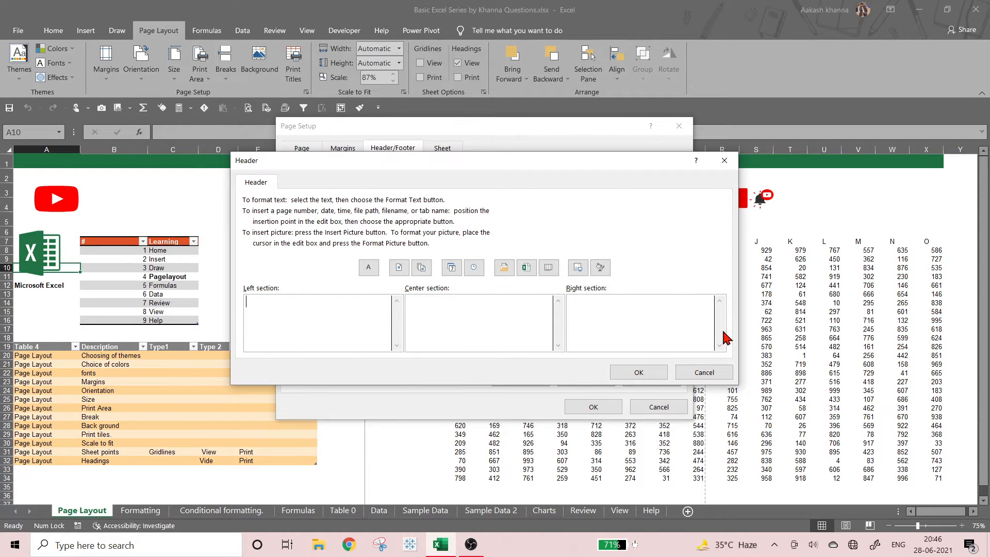
left_click(639, 372)
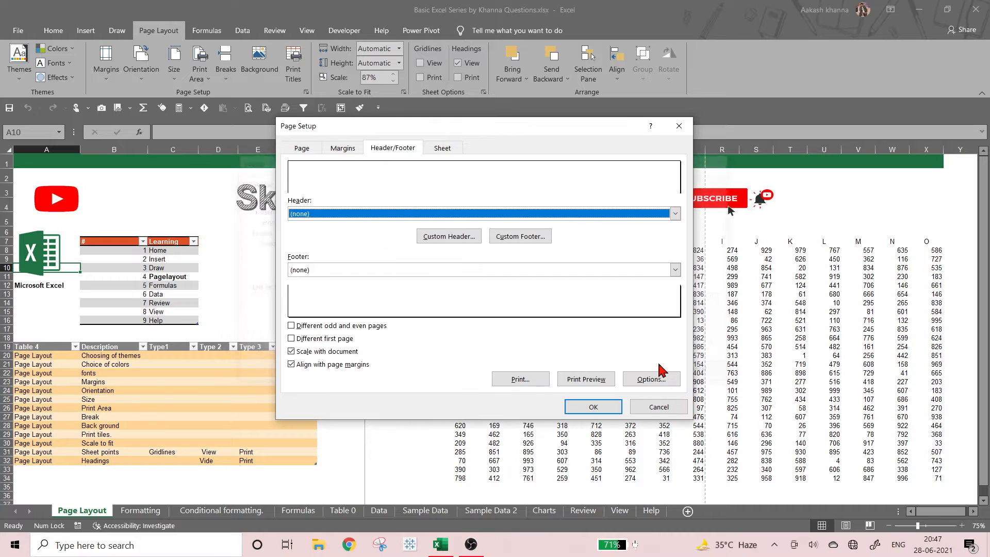
left_click(391, 272)
left_click(391, 272)
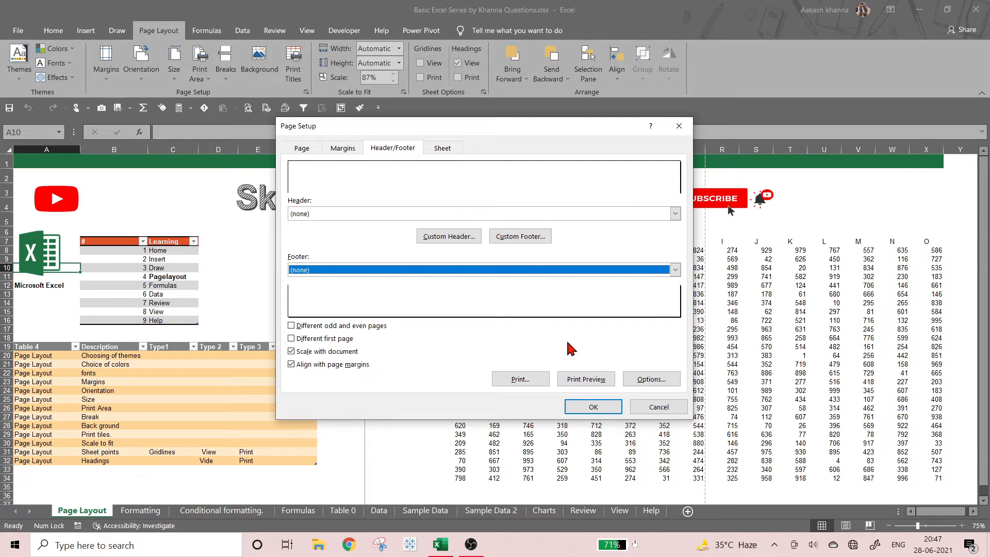
left_click(448, 271)
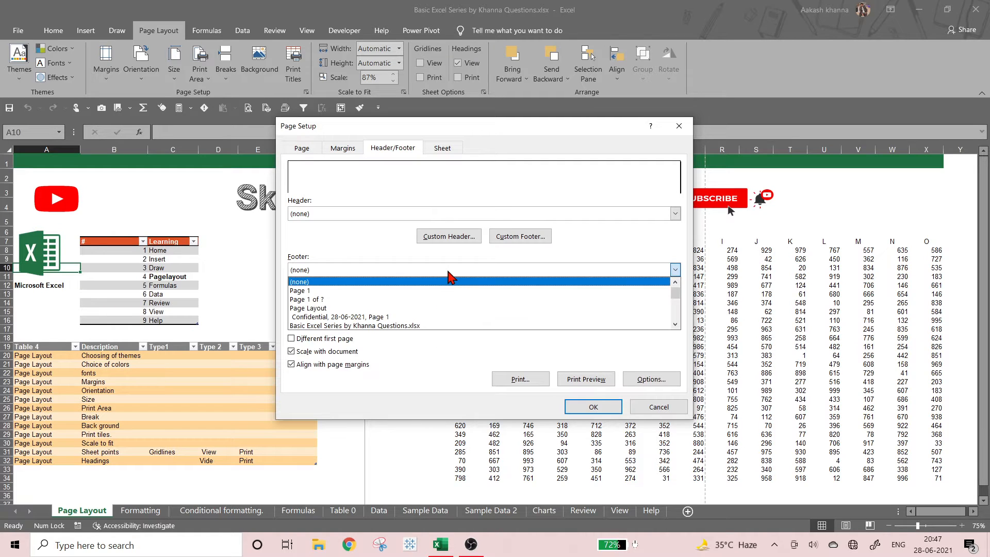
left_click(447, 271)
Step: Start a custom footer and insert the number of pages in its right section
left_click(515, 239)
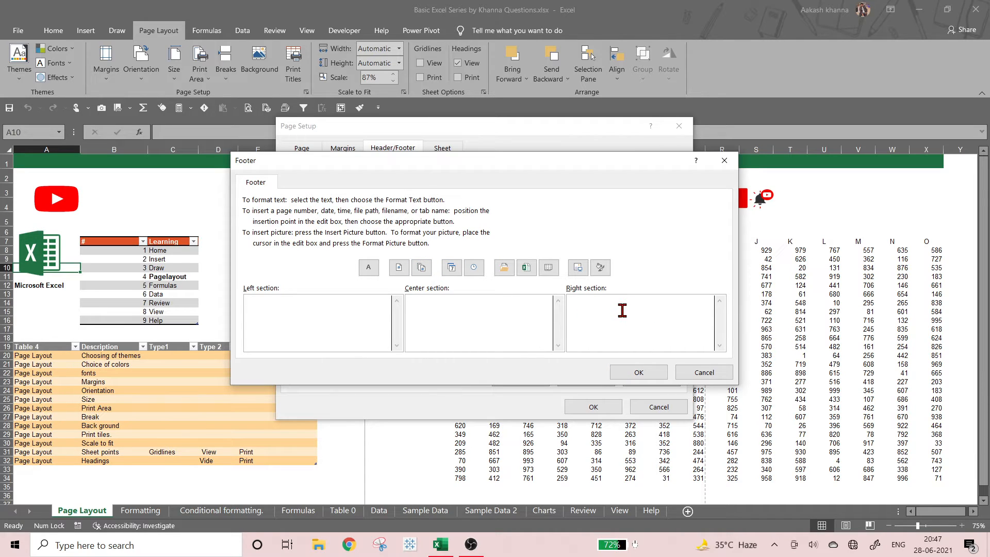
left_click(695, 328)
left_click(421, 267)
Step: Try the page number in the footer's left section and delete it again
left_click(399, 267)
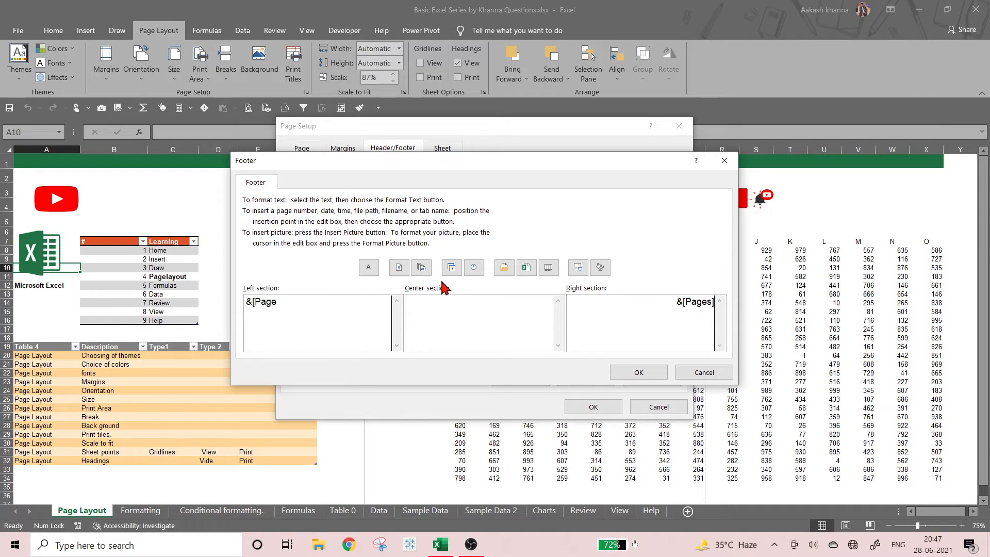
left_click(456, 274)
key("BackSpace")
key("BackSpace")
key("BackSpace")
key("BackSpace")
key("BackSpace")
key("BackSpace")
key("BackSpace")
key("BackSpace")
key("BackSpace")
key("BackSpace")
key("BackSpace")
key("BackSpace")
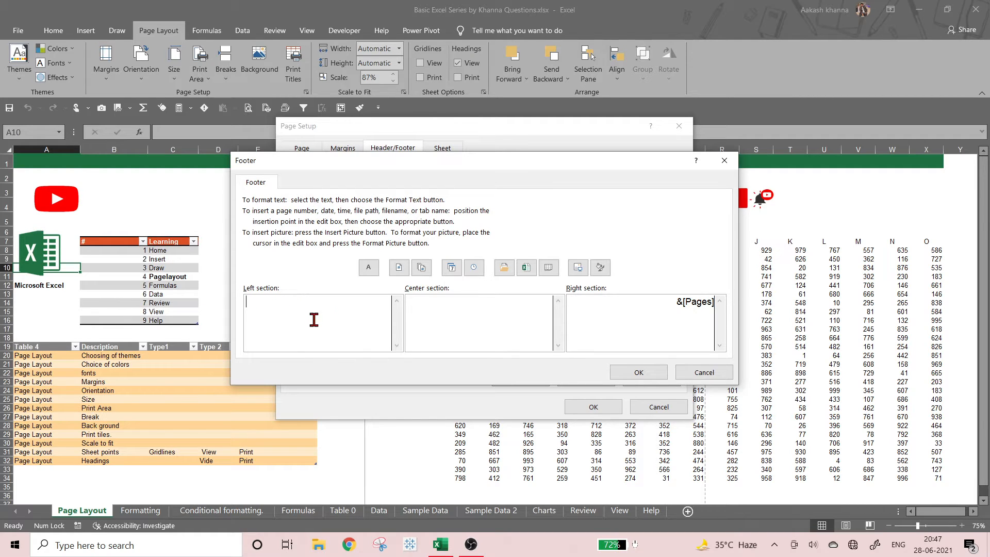
Step: Insert the date in the footer's left section, enter "XYZ Pvt Ltd." above "X- Area,Y Plot." in the center section, and accept the footer
left_click(452, 272)
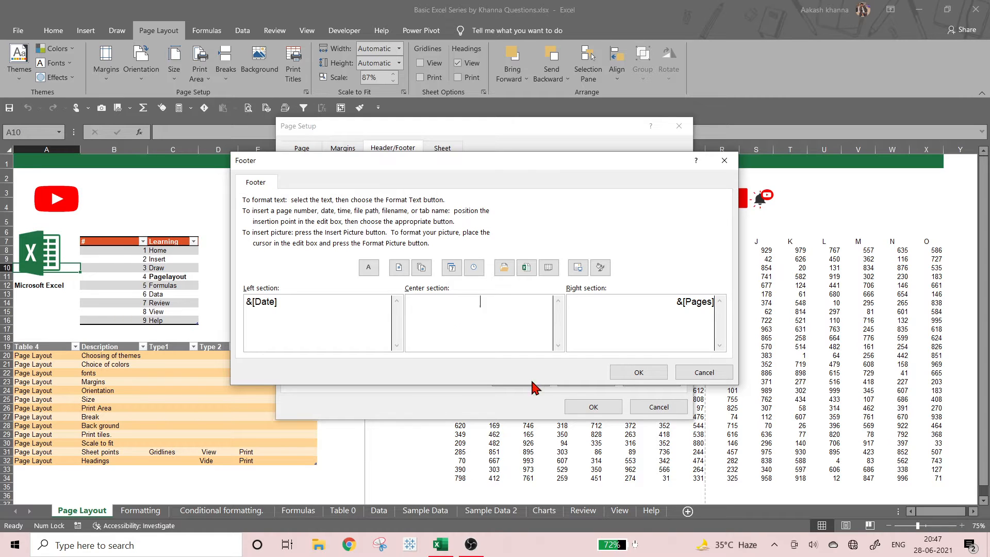
left_click(502, 327)
type("XYZ Pvt Ltd")
type(". ")
type("X- Arewa")
key("BackSpace")
key("BackSpace")
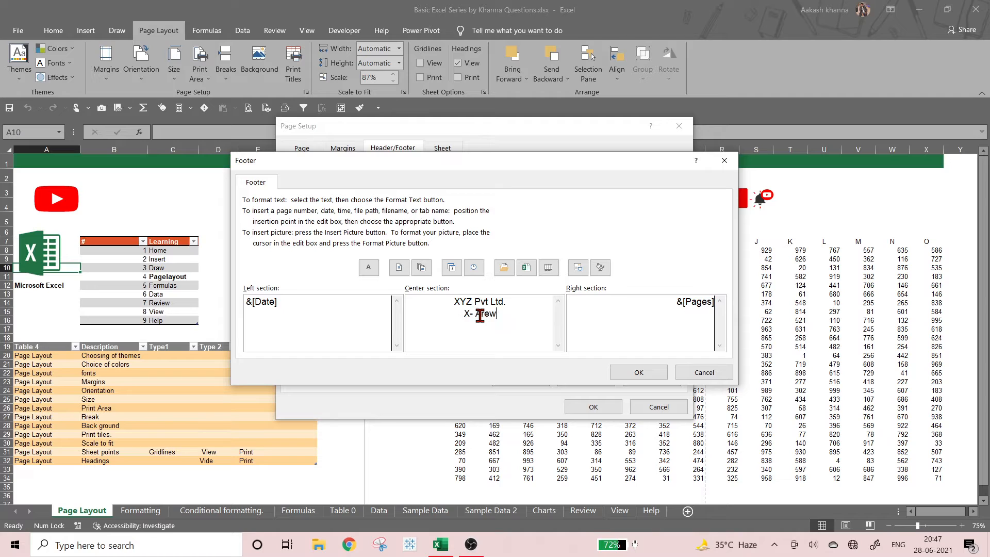
type(",Y Plot.")
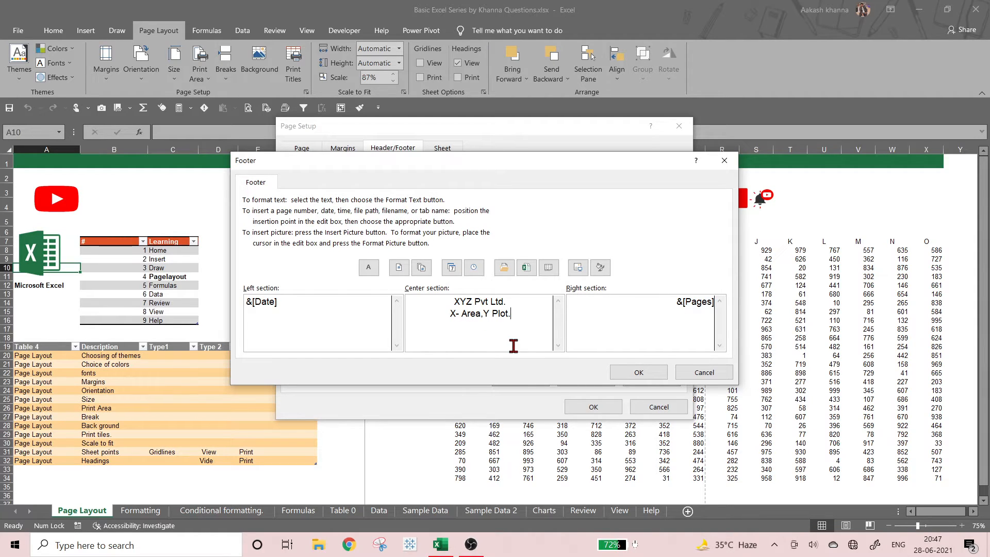
left_click(639, 373)
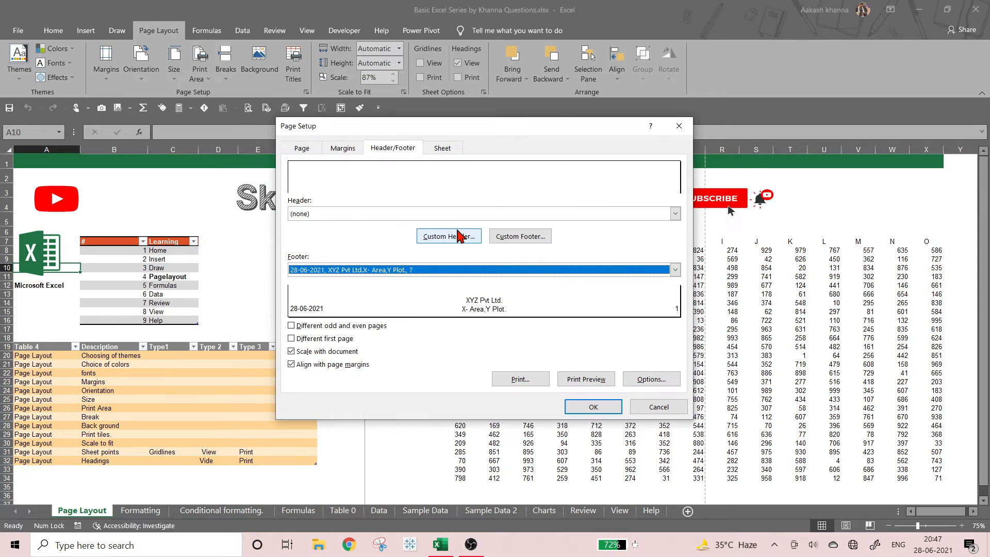
Step: Start a custom header with "XYZ Pvt Ltd." above "New Delhi" in the center section
left_click(460, 236)
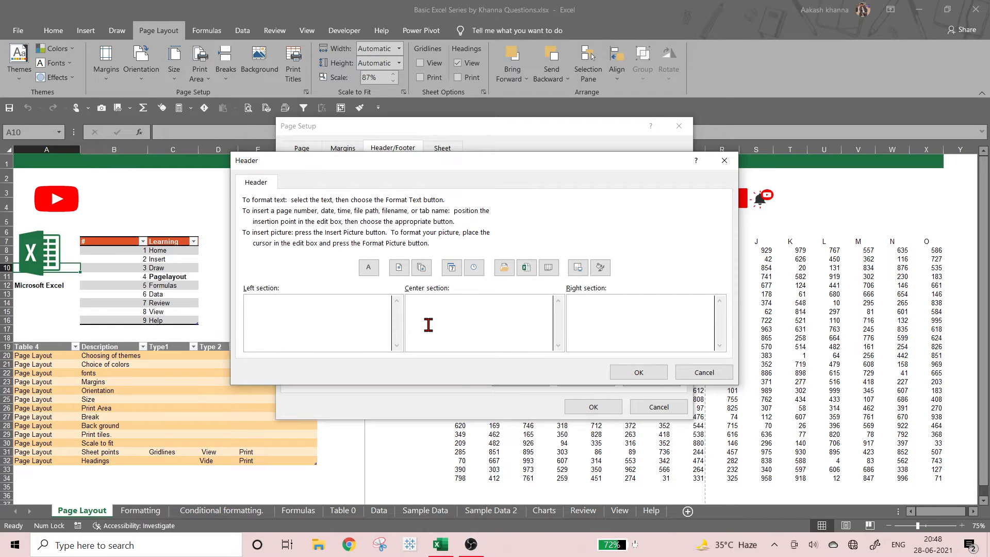
type("PVt Ltd.")
key("shift+Home")
key("End")
type("New Delhi")
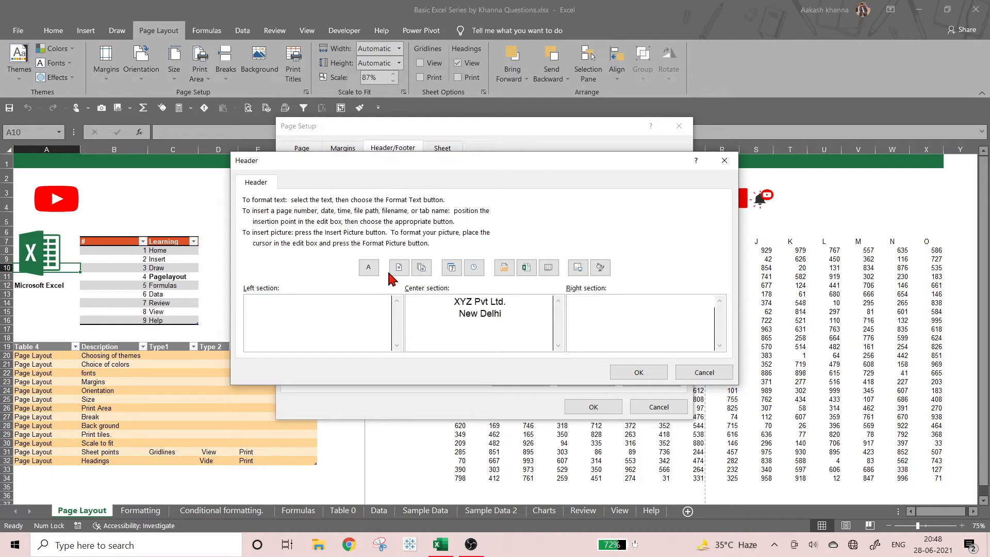
Step: Insert the file name in the header's right section and the file path in the left section, and accept the header
left_click(522, 269)
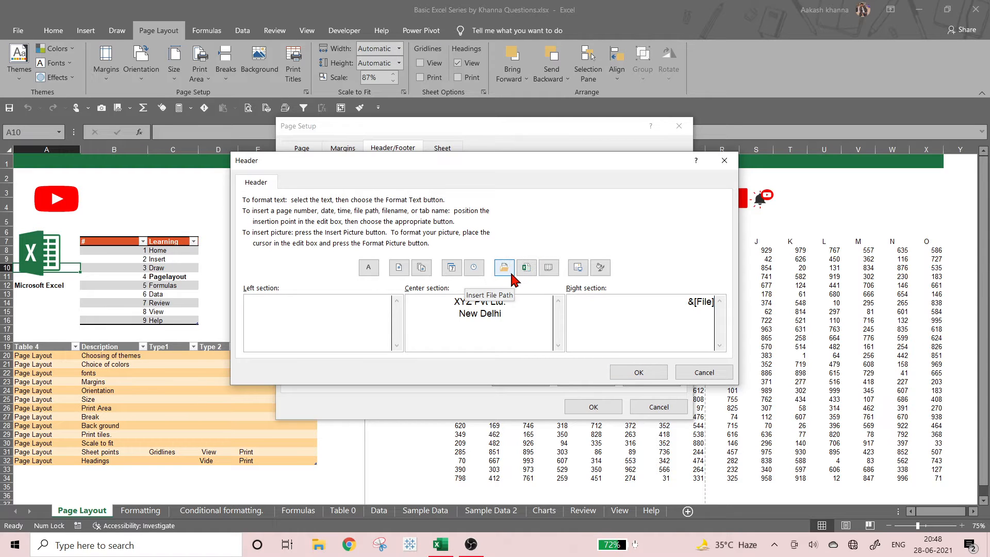
left_click(313, 324)
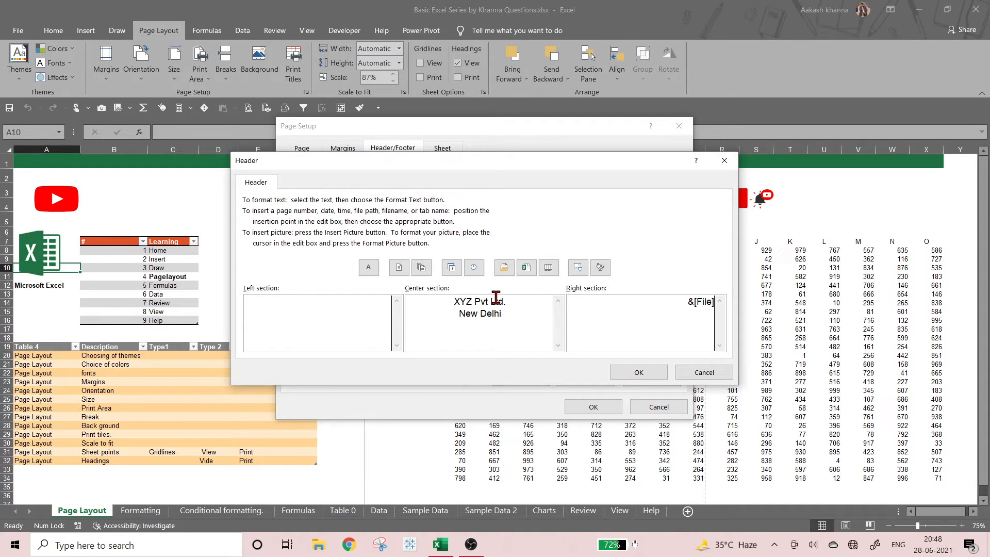
left_click(504, 272)
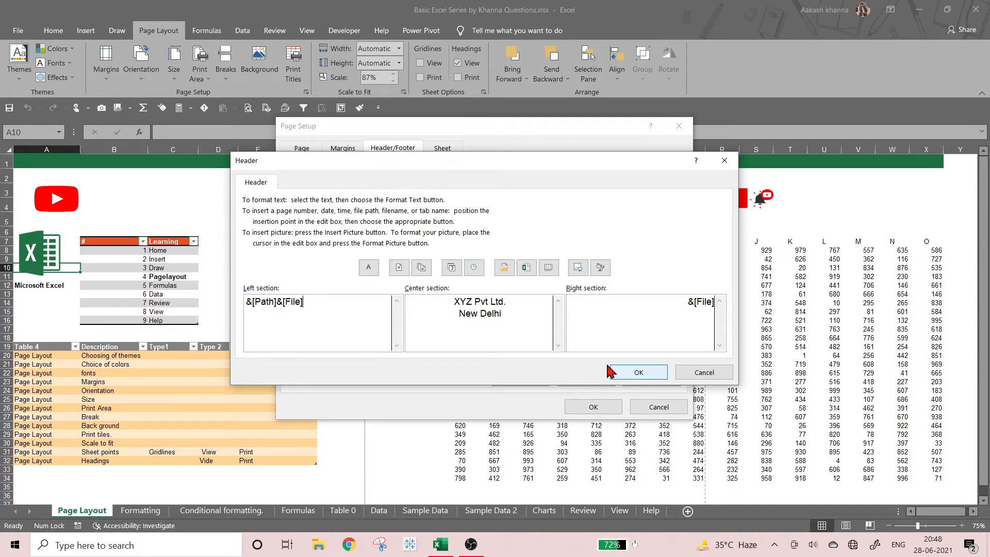
left_click(632, 378)
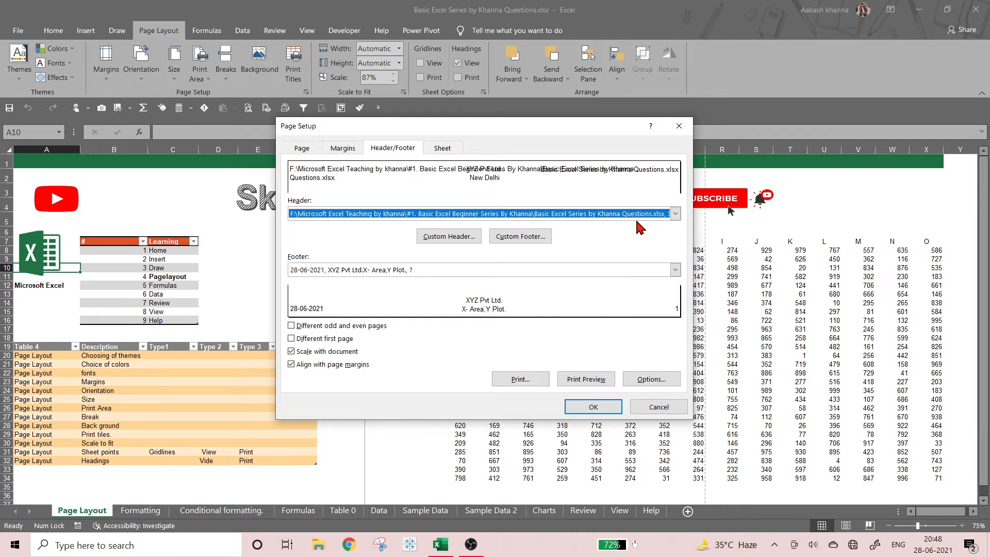
Step: Delete the file path from the custom header's left section and accept the header
left_click(445, 238)
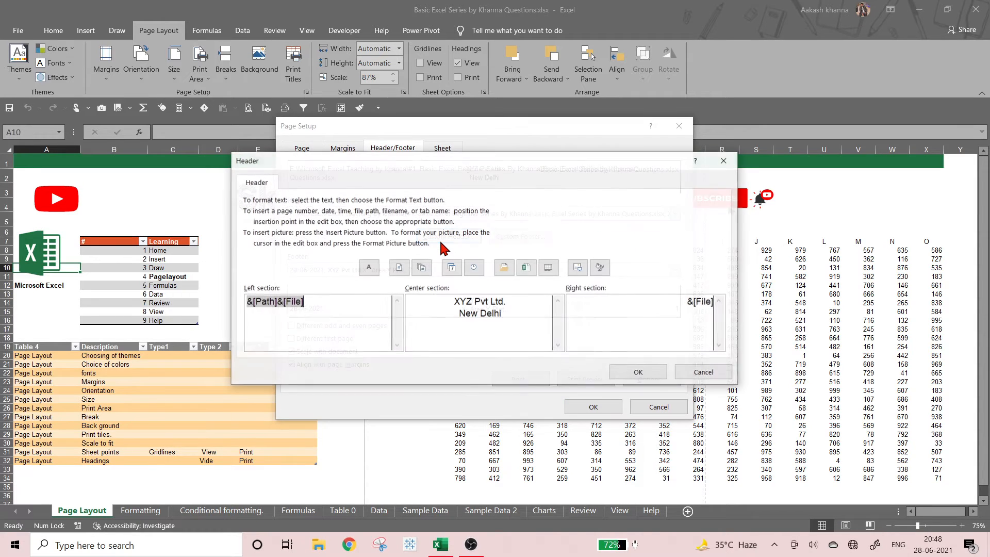
left_click(329, 311)
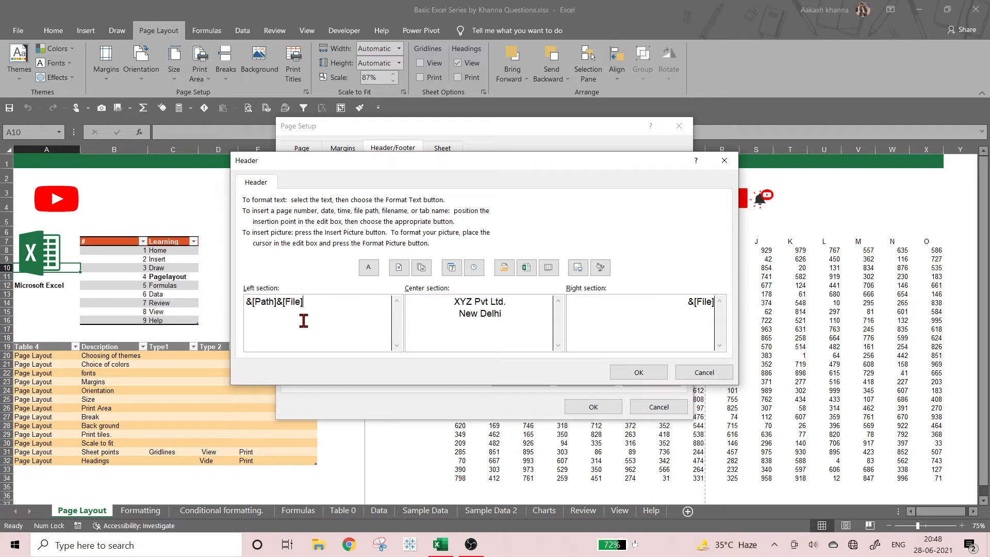
key("BackSpace")
key("BackSpace")
key("BackSpace")
key("BackSpace")
key("BackSpace")
key("BackSpace")
key("BackSpace")
key("BackSpace")
key("BackSpace")
key("BackSpace")
left_click(665, 376)
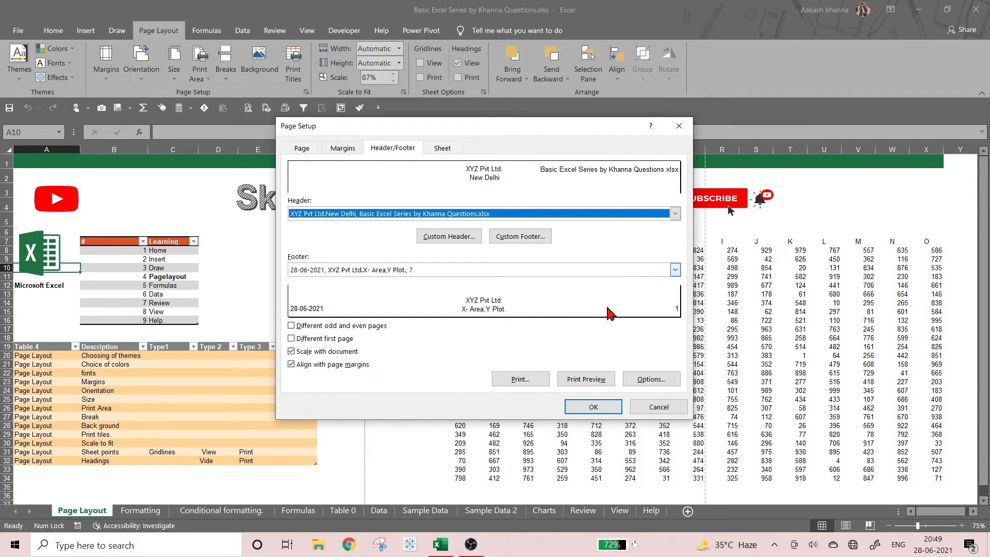
Step: Check the new header and footer in the print preview and return to the worksheet
left_click(587, 379)
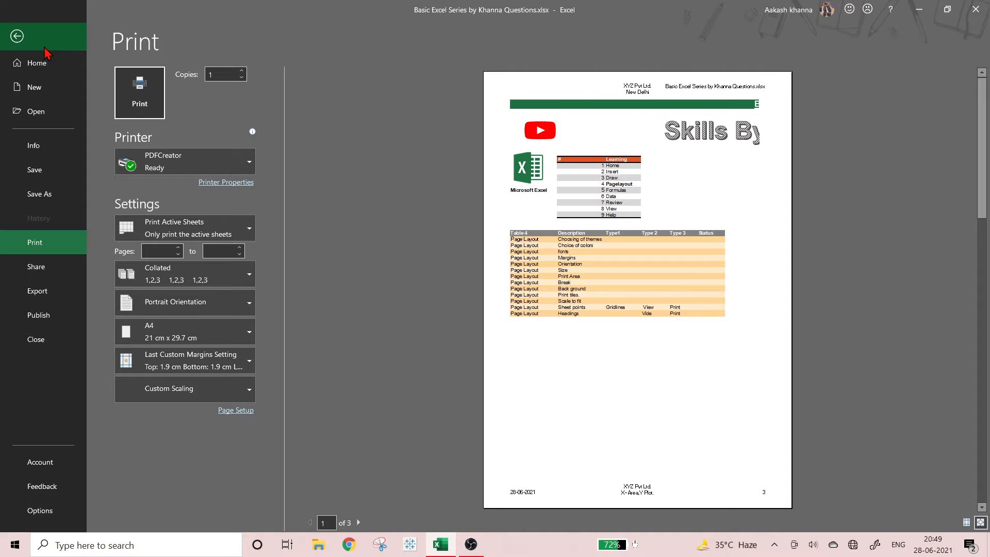
left_click(17, 36)
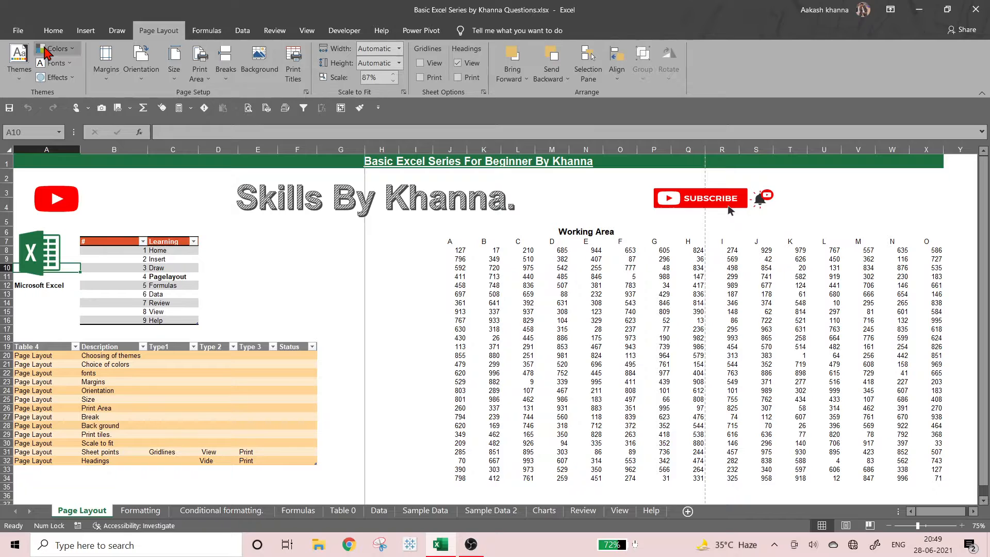
Step: Set the print area to the Working Area table, $J$7:$X$35, in Page Setup
left_click(287, 77)
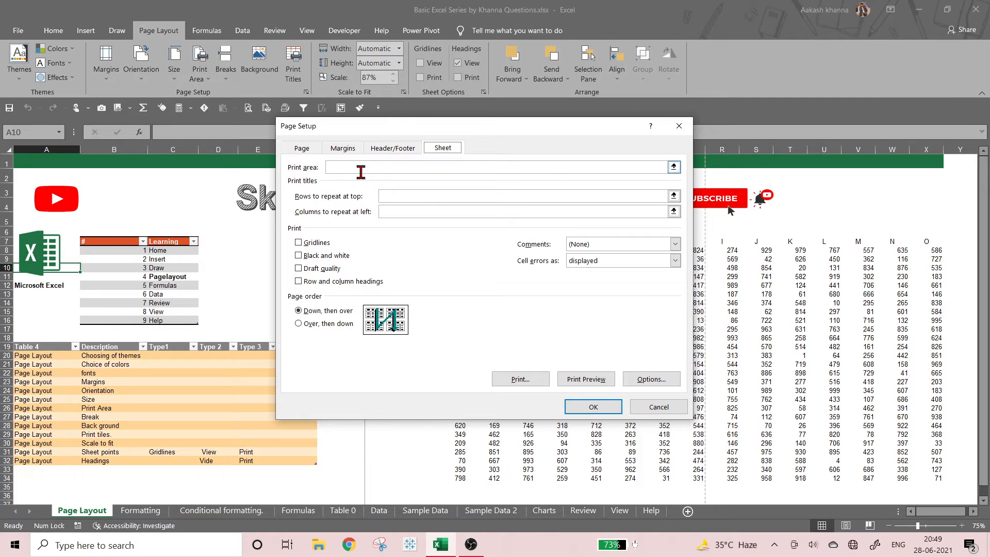
left_click_drag(415, 120, 209, 68)
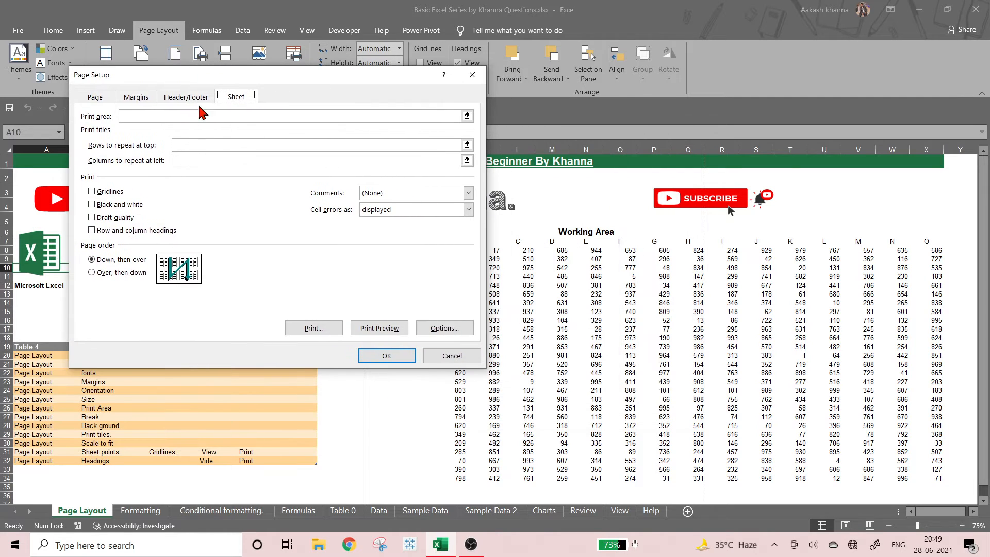
left_click(203, 117)
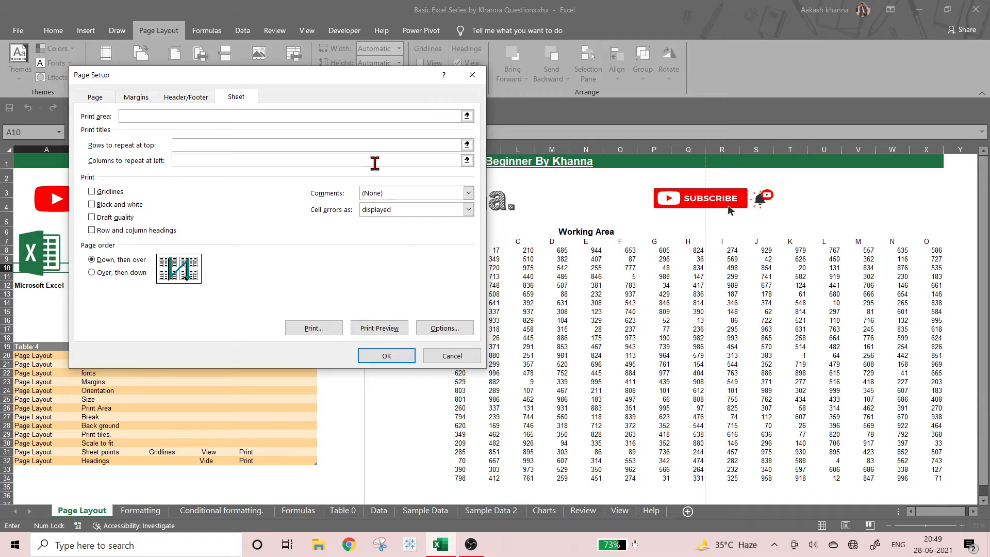
left_click_drag(349, 81, 298, 78)
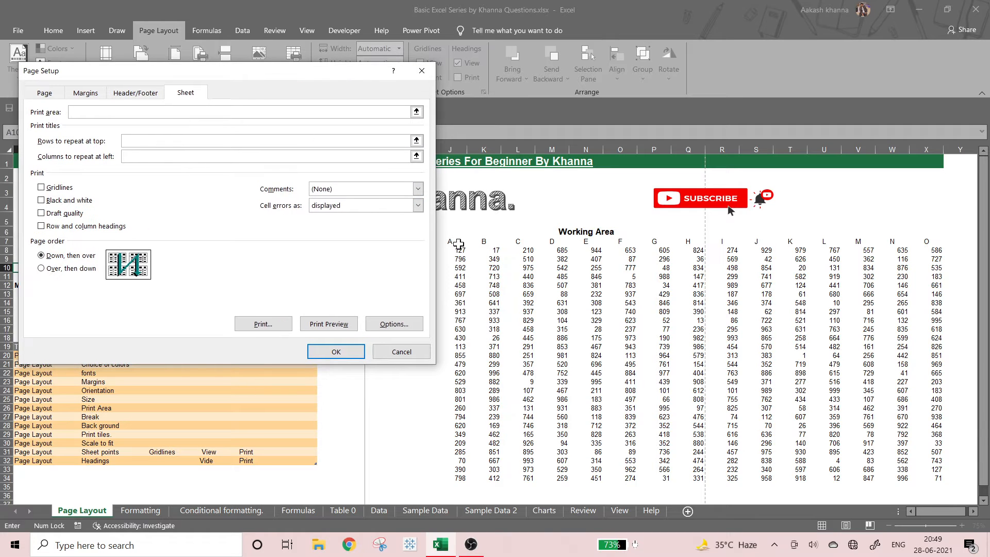
left_click_drag(458, 243, 926, 482)
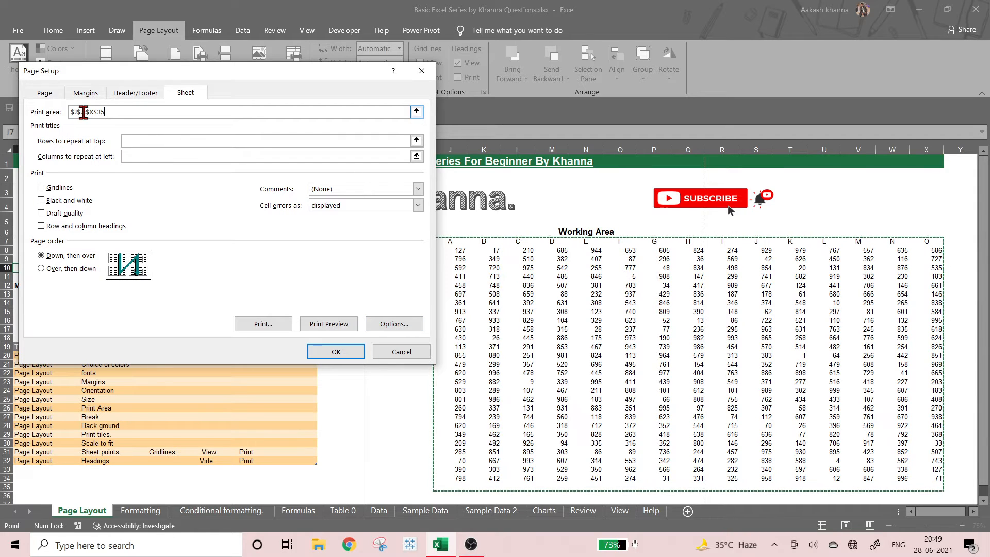
Step: Try row 7 as the row to repeat at the top of printed pages and clear the entry again
left_click(143, 145)
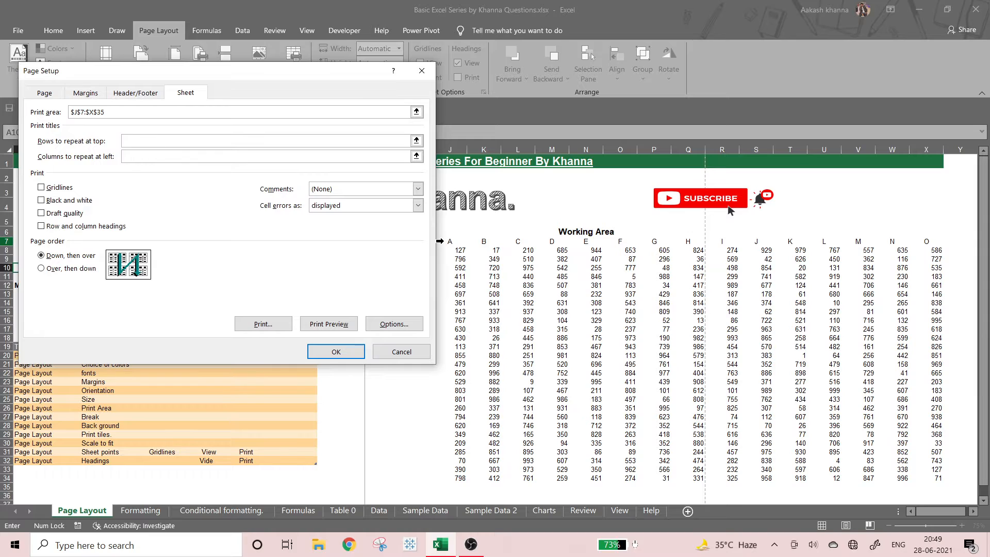
left_click(440, 241)
left_click(450, 241)
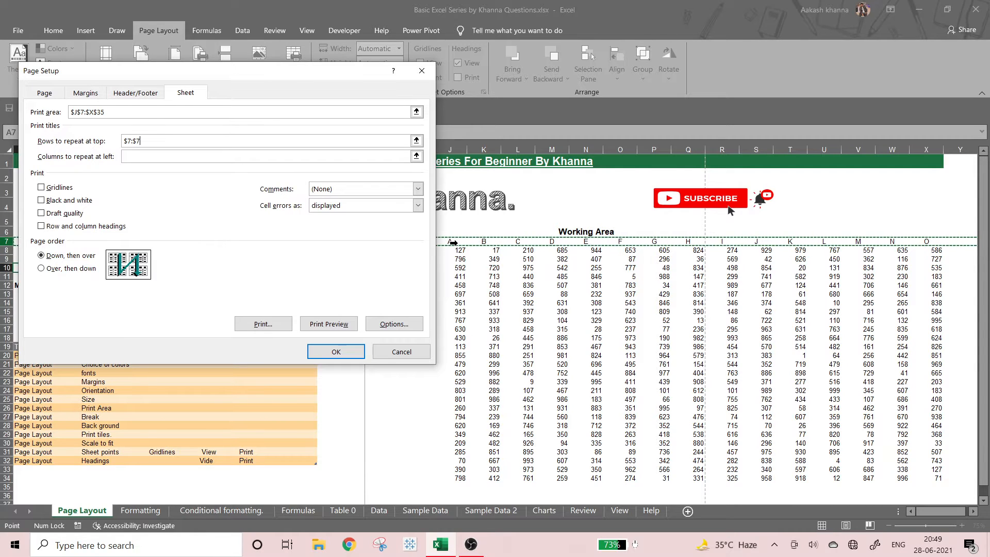
key("BackSpace")
key("BackSpace")
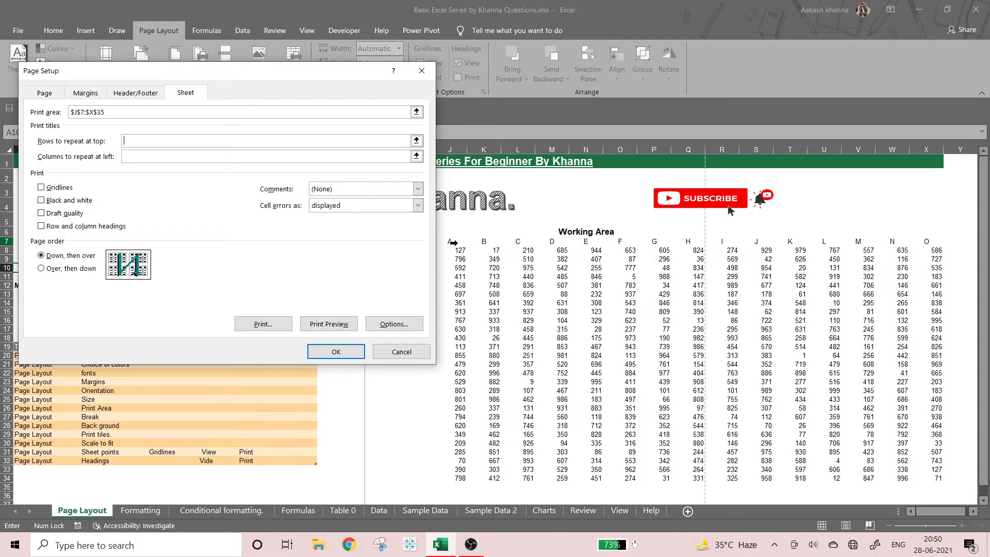
Step: Set row 7 as the row to repeat at the top of printed pages
left_click(417, 141)
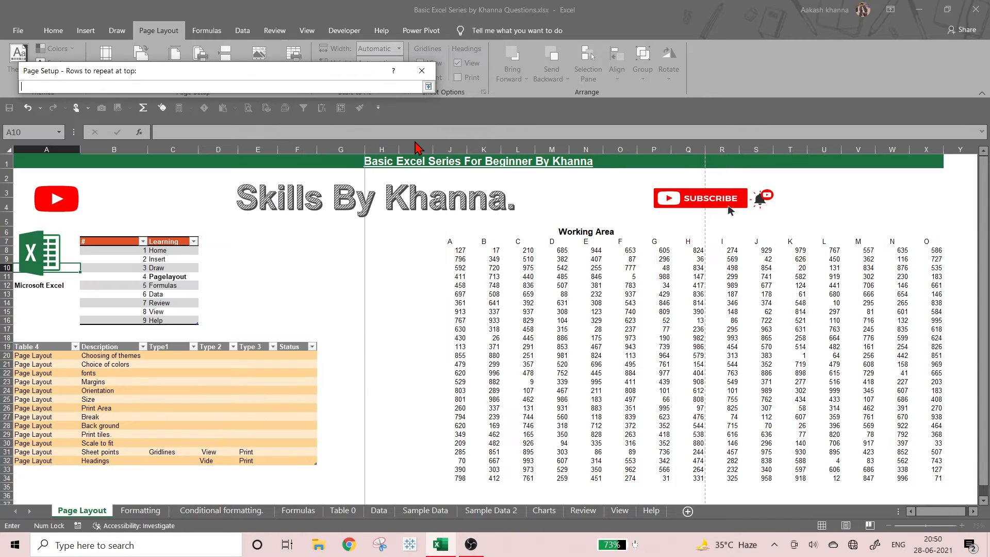
left_click(448, 241)
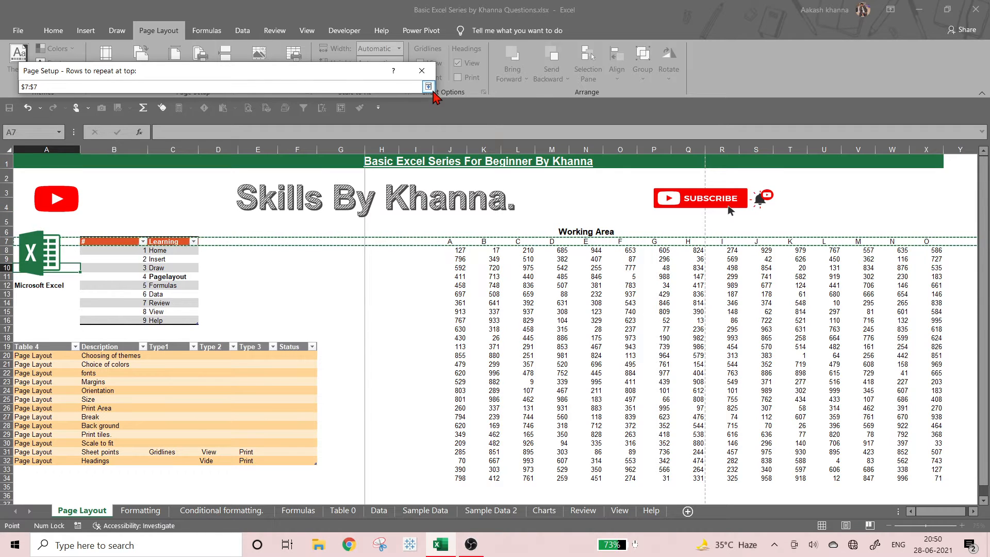
left_click(428, 86)
Step: Try to set column J as the column to repeat at left and clear the entry again
left_click(225, 157)
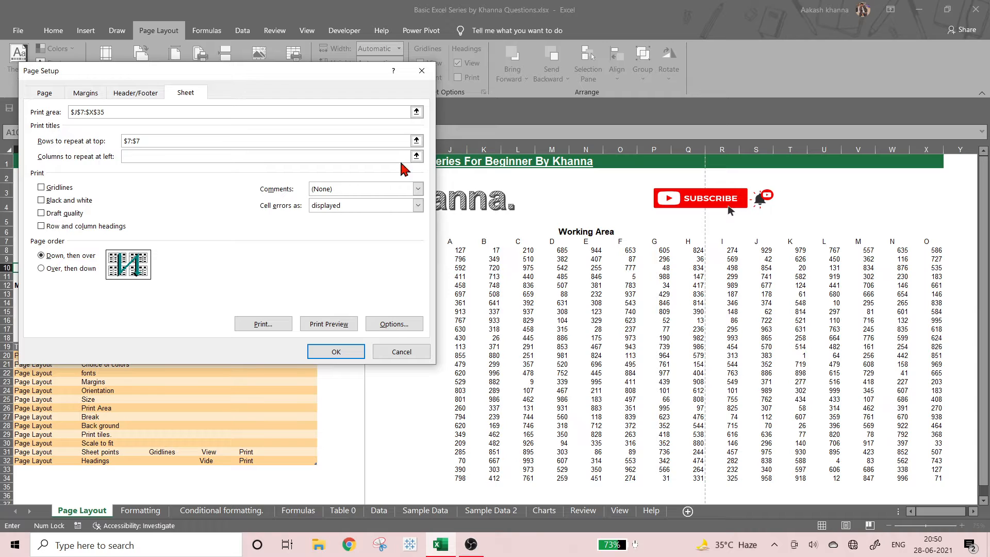
left_click(454, 150)
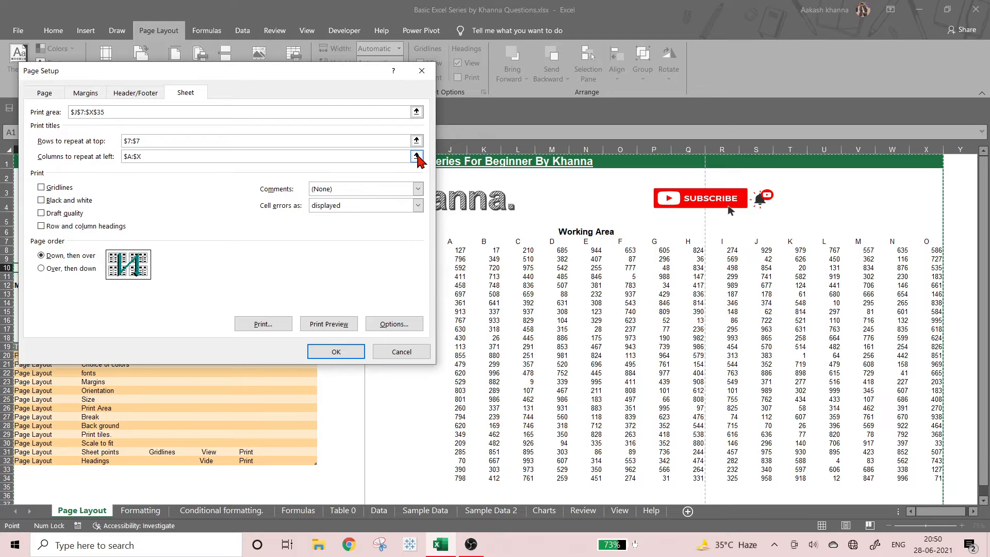
key("BackSpace")
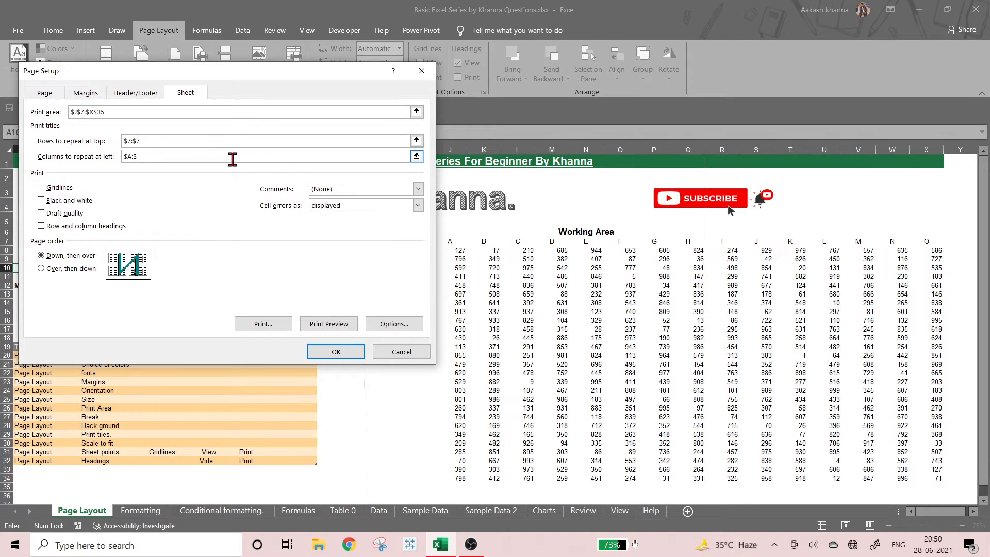
key("BackSpace")
key("BackSpace")
key("BackSpace")
key("BackSpace")
left_click(458, 240)
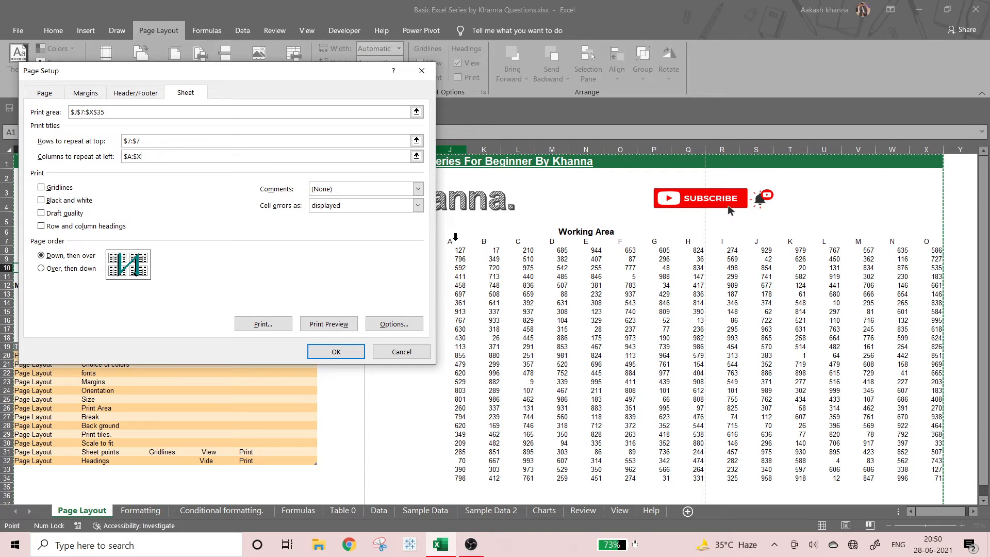
key("BackSpace")
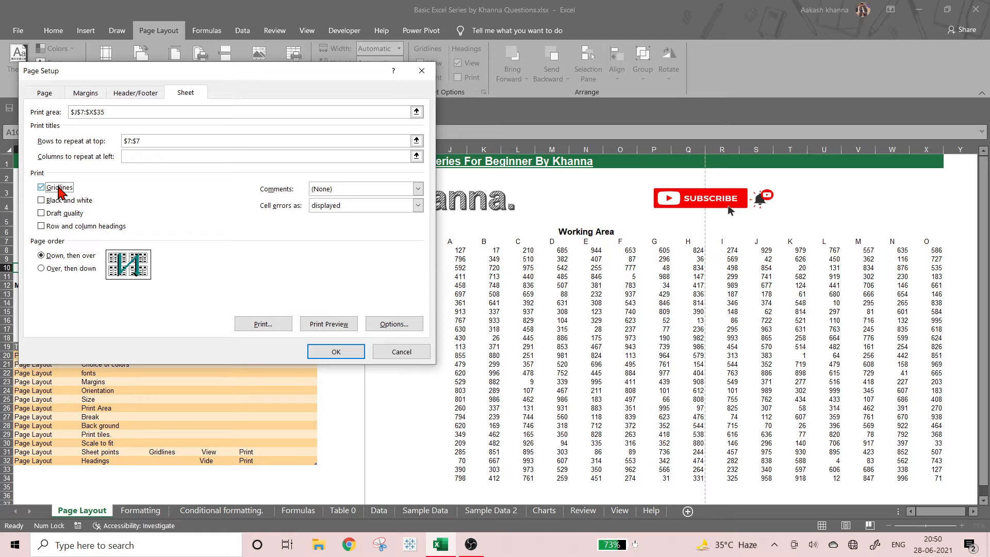
Step: Enable printing of gridlines, black and white output, and row and column headings
left_click(90, 208)
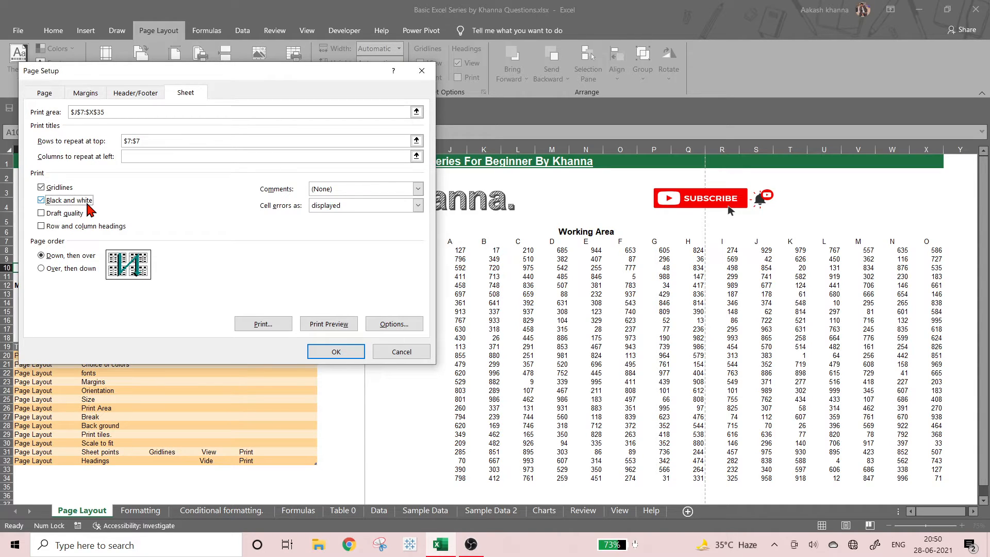
left_click(89, 230)
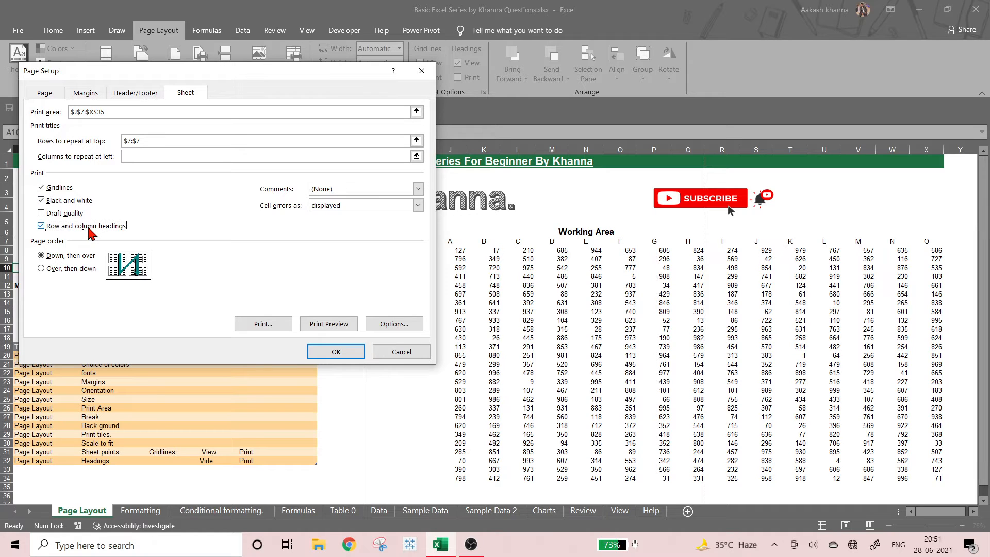
Step: Try the "Over, then down" page order and switch back to "Down, then over"
left_click(90, 271)
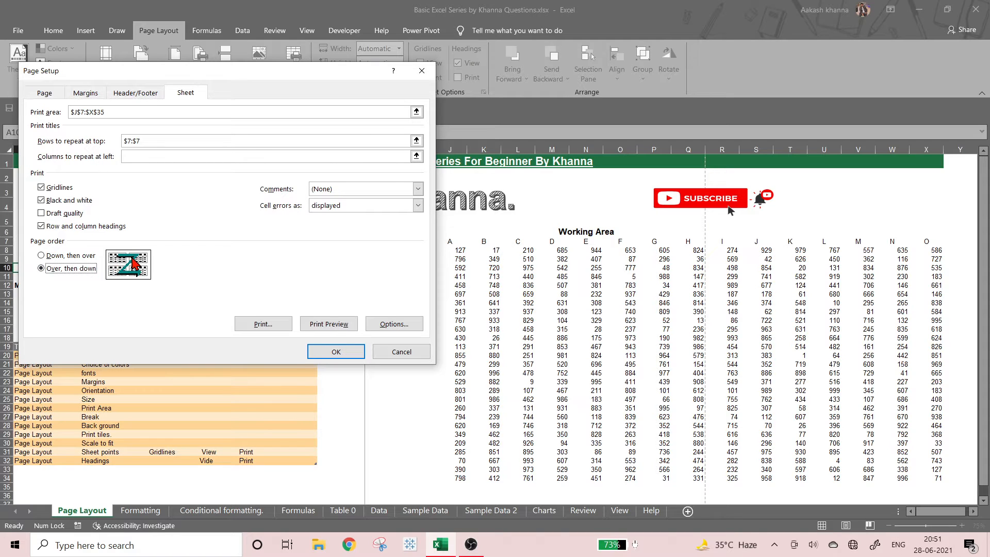
left_click(67, 258)
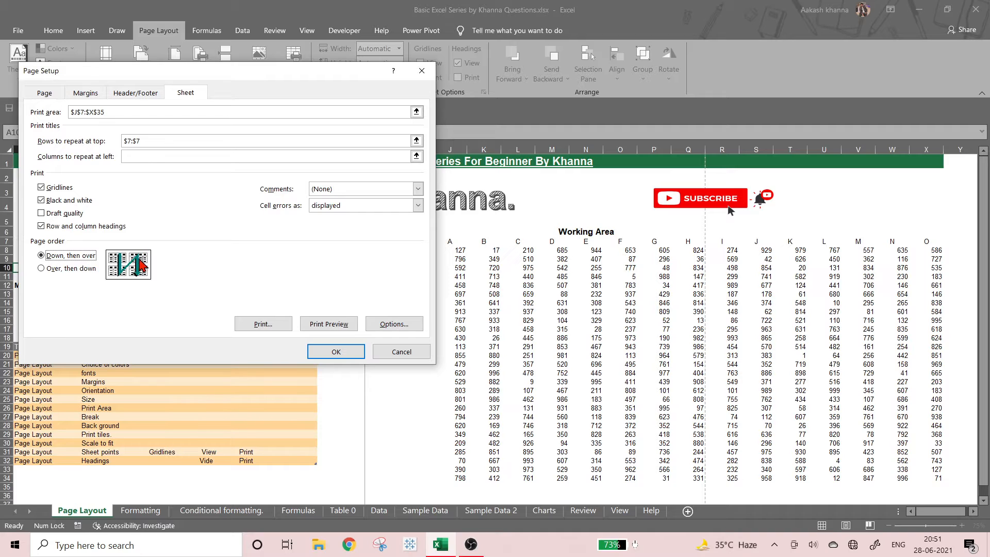
left_click(96, 270)
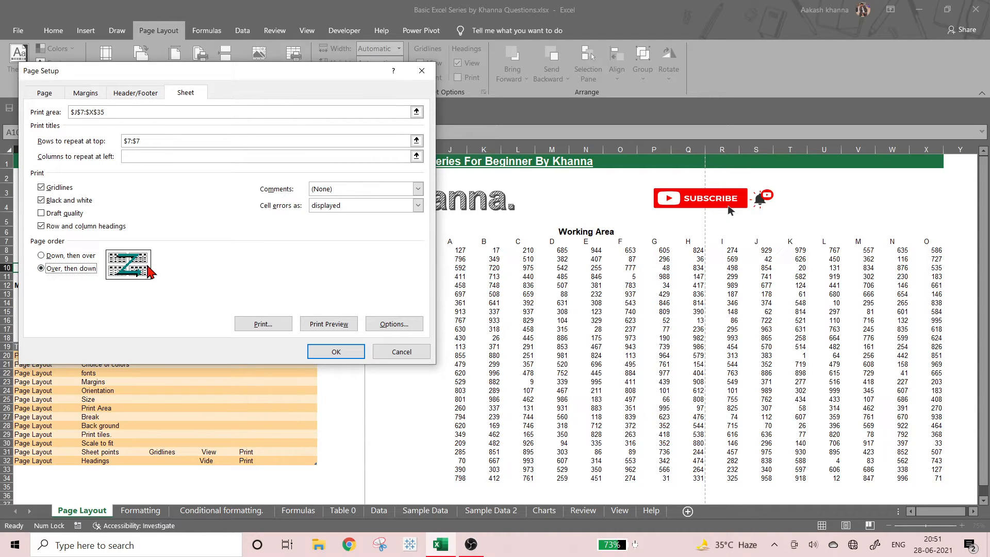
left_click(79, 258)
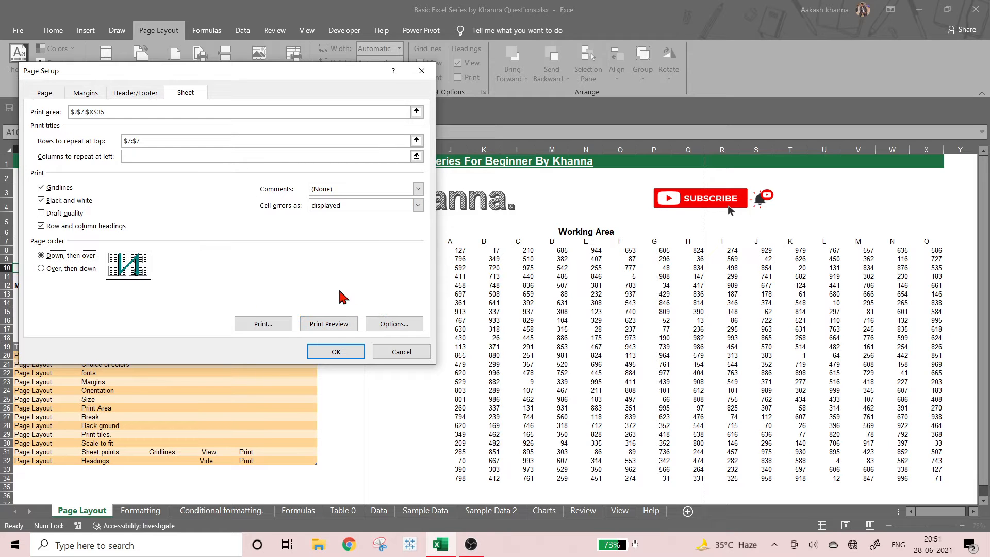
Step: Check the table's gridlines, headings and repeated title row in the print preview and return to the worksheet
left_click(333, 324)
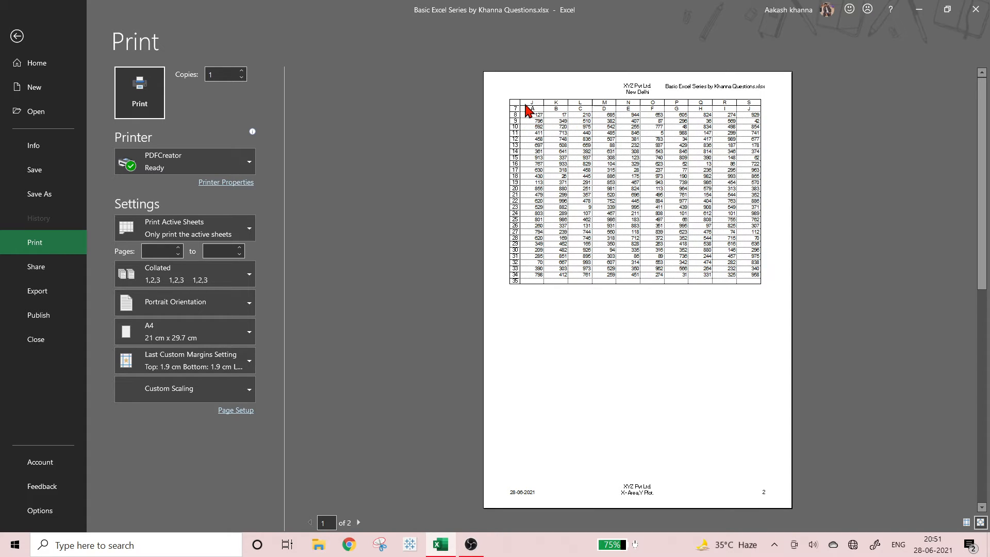
left_click(525, 104)
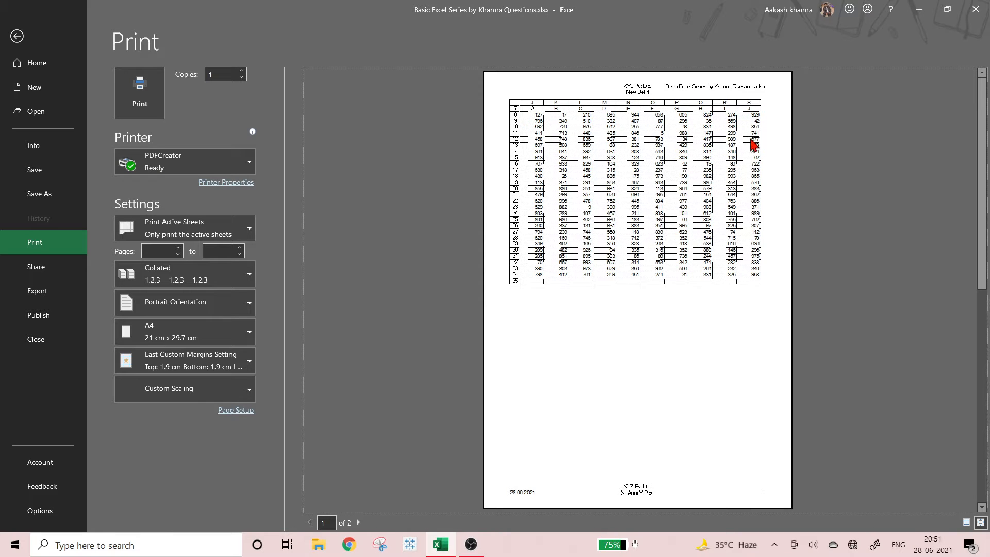
left_click(19, 35)
Step: Clear the rows to repeat at top and check both pages in the print preview
left_click(290, 81)
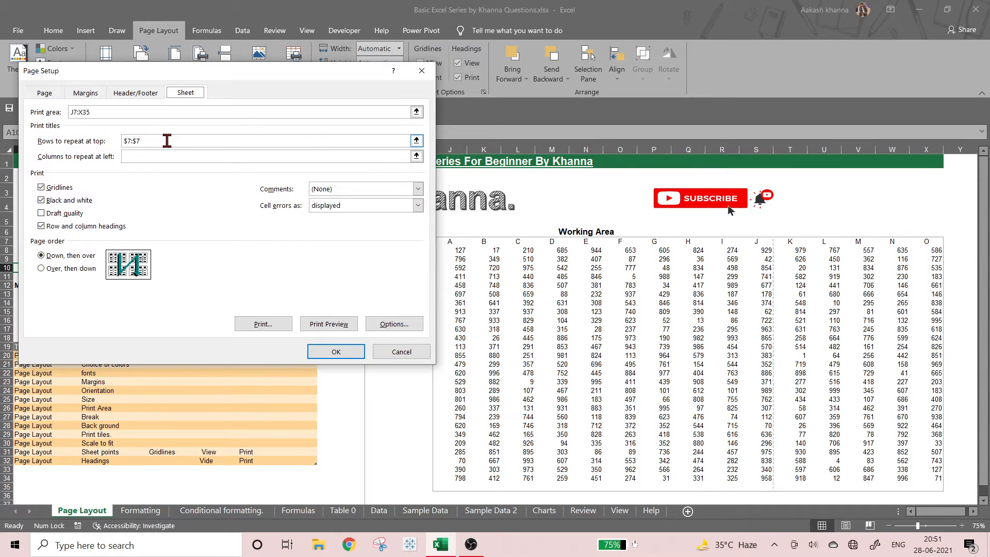
left_click_drag(166, 141, 37, 141)
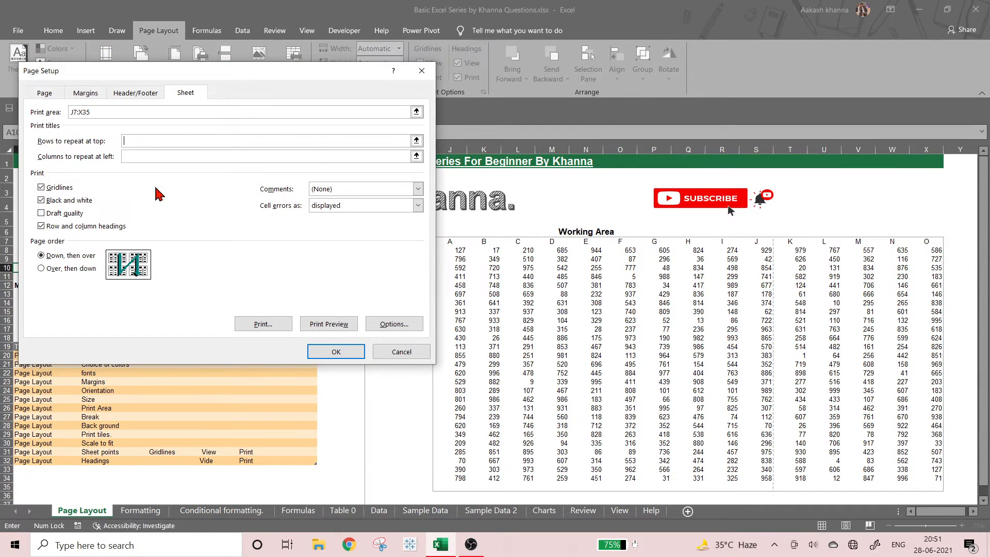
left_click(327, 323)
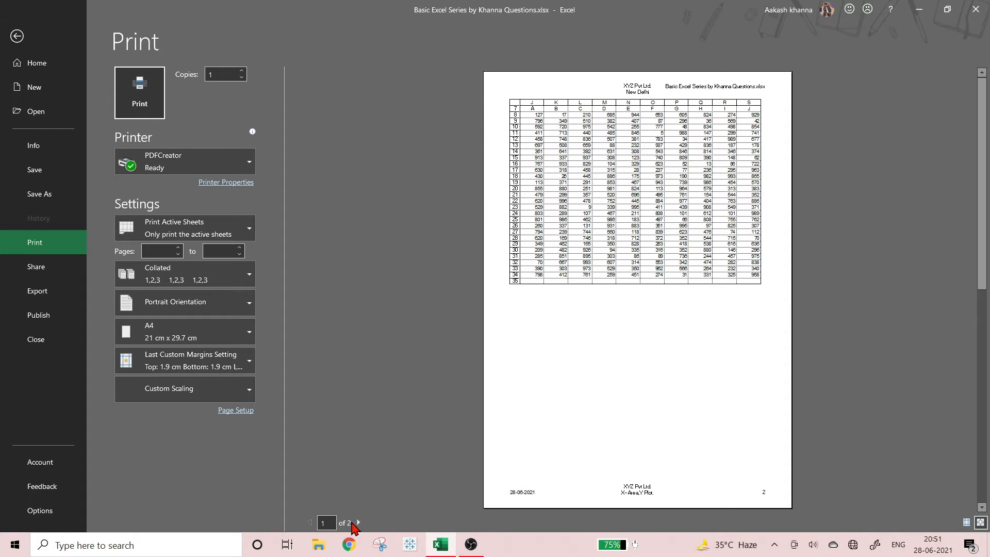
left_click(358, 522)
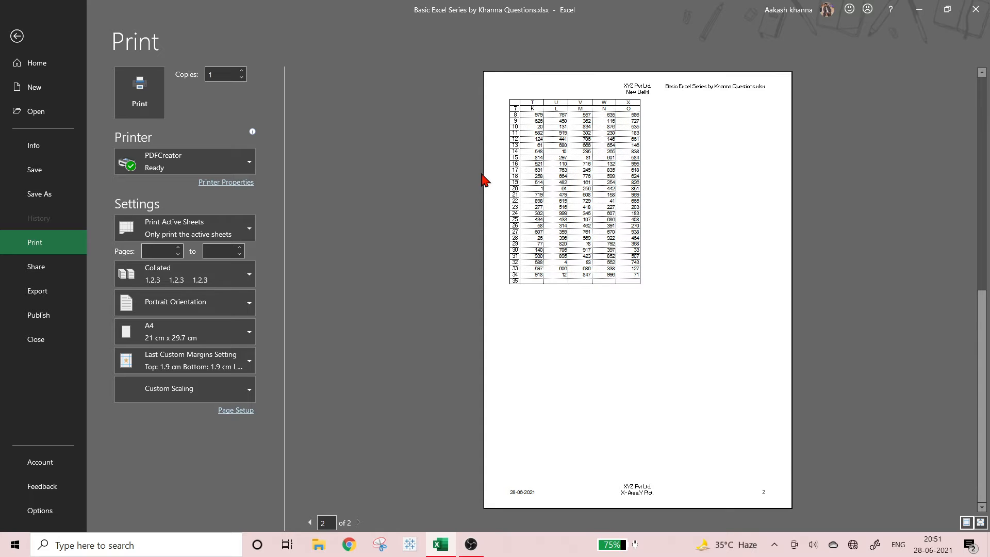
left_click(17, 36)
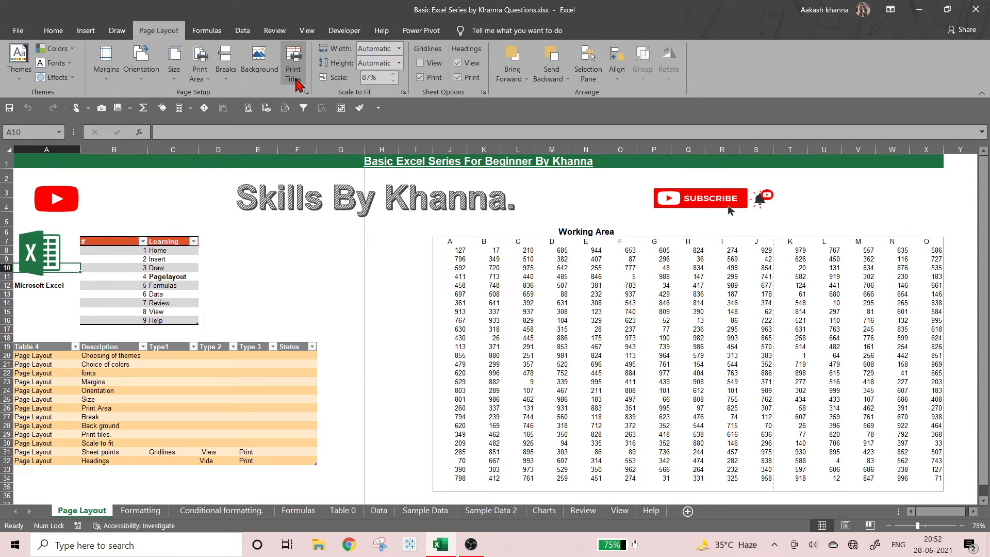
Step: Turn off printing of row and column headings, gridlines, and black and white output in Page Setup
left_click(298, 84)
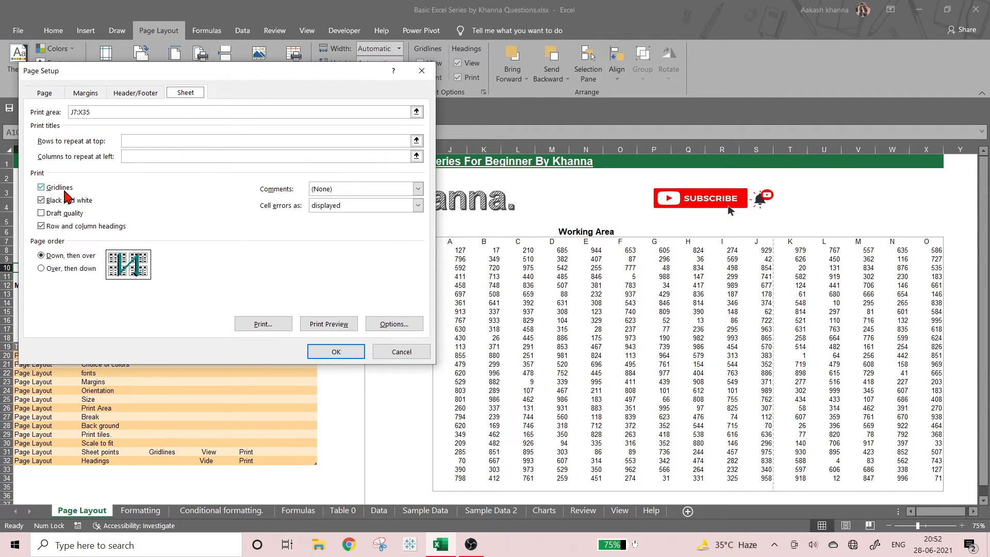
left_click(61, 229)
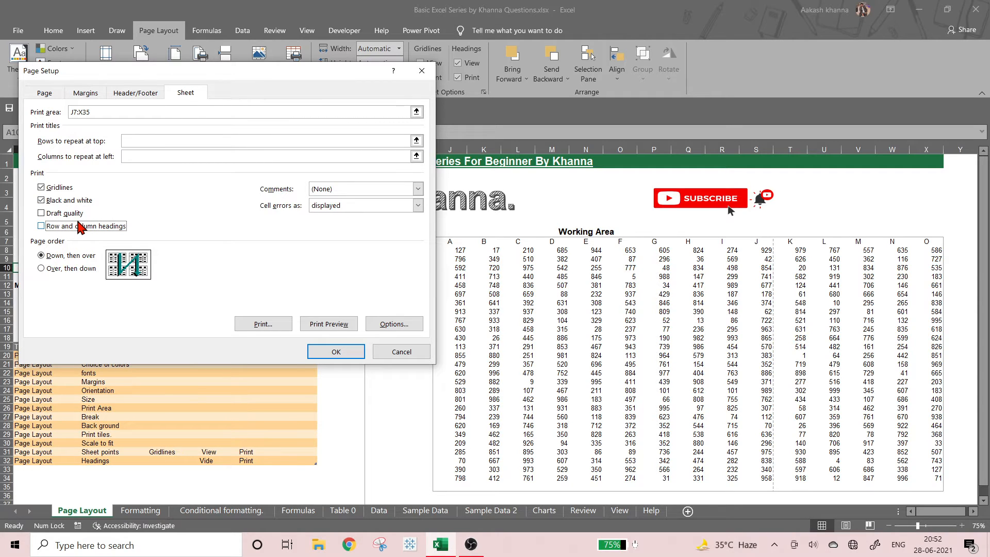
left_click(66, 191)
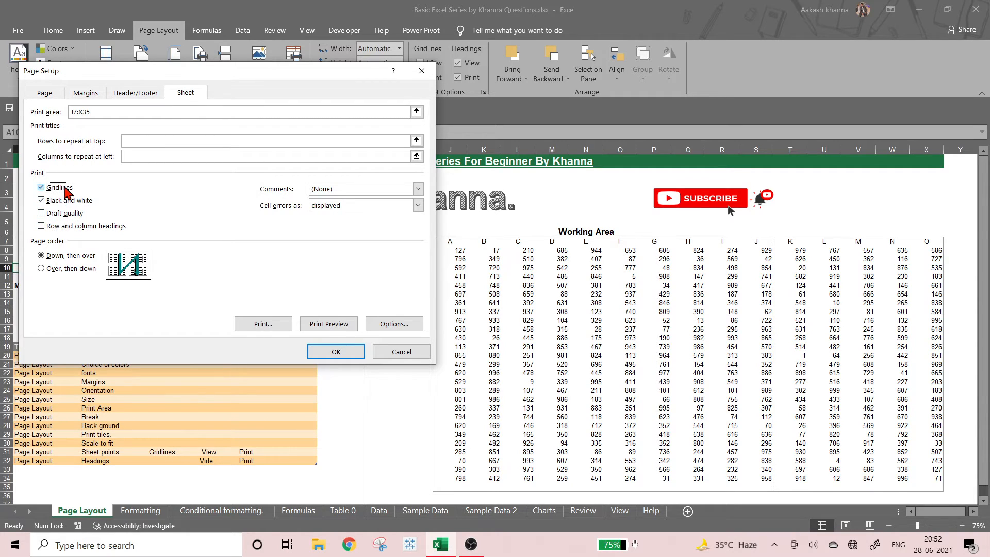
left_click(87, 203)
Step: Check the table without gridlines and headings in the print preview and return to the worksheet
left_click(330, 323)
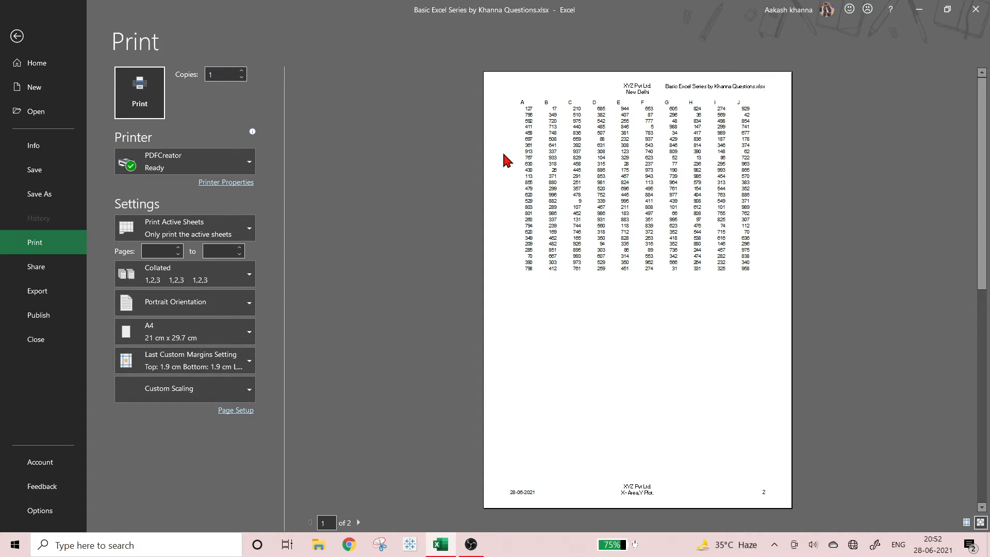
left_click(501, 240)
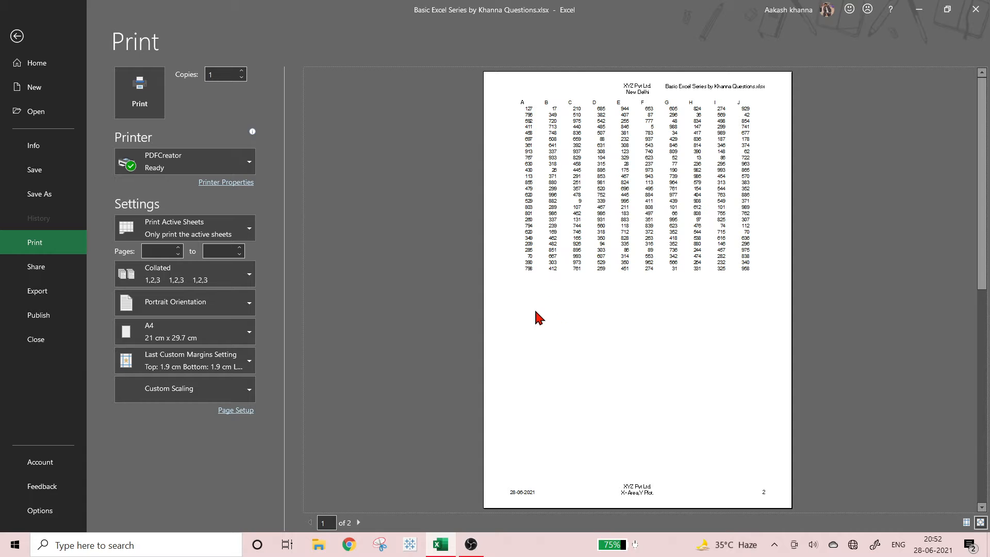
left_click(17, 36)
Step: Enter the formula =RANDBETWEEN(1,10000) in cell J35 below the Working Area table
scroll(566, 337, "down", 3)
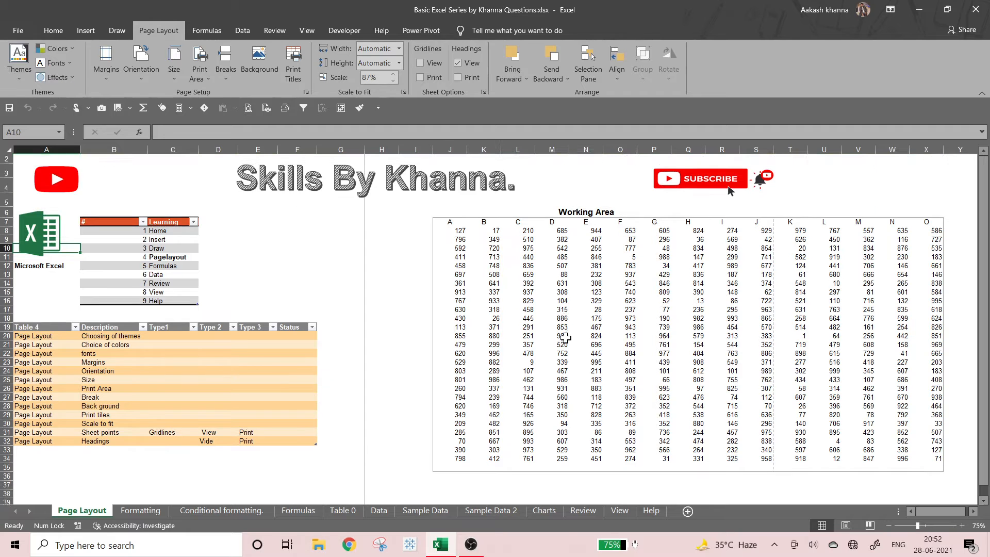
left_click(459, 380)
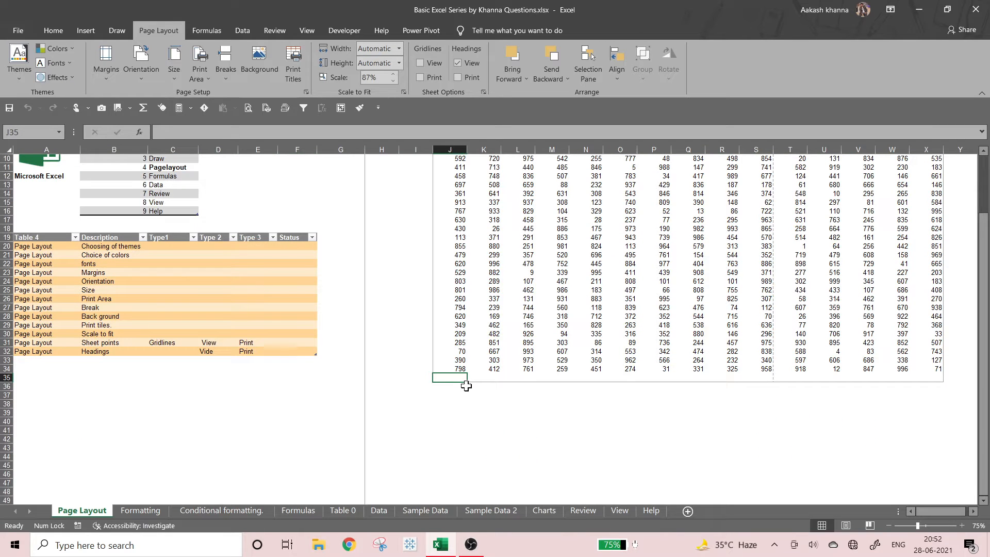
type("=ran")
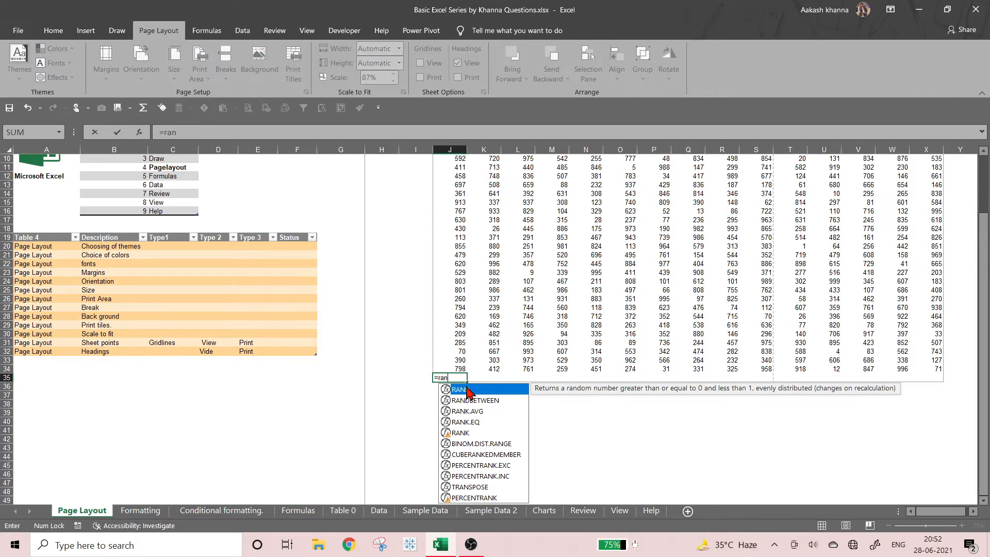
key("Down")
key("Tab")
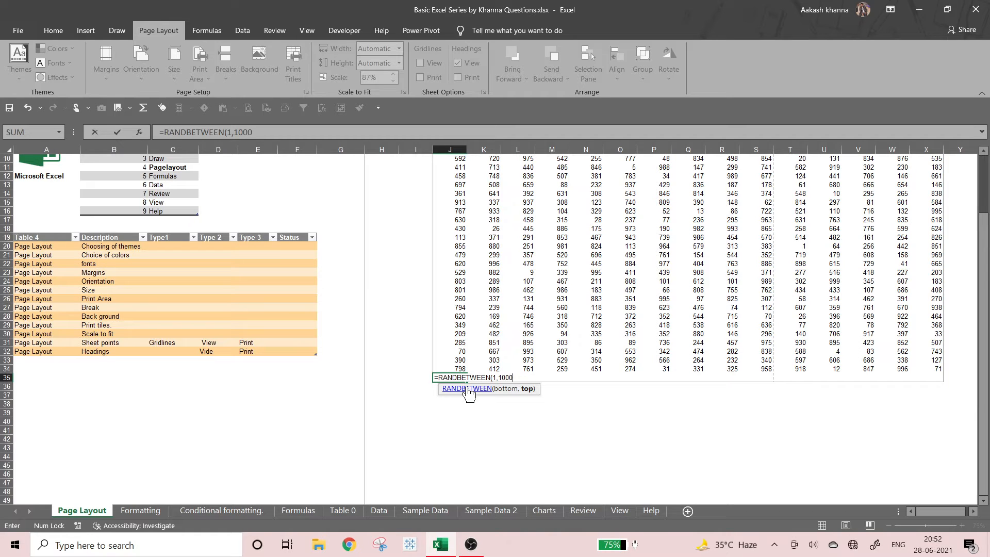
type("1,10000)")
key("ctrl+Return")
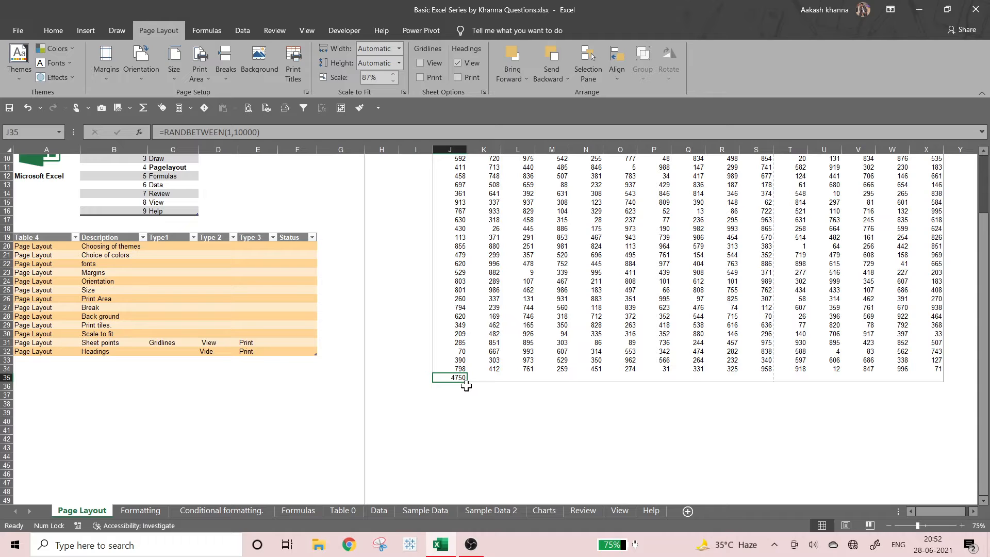
Step: Try to copy the formula in J35 across columns J to X and down to row 99
key("ctrl+c")
key("shift+Right")
key("shift+Right")
key("shift+Right")
key("shift+Right")
key("shift+Right")
key("shift+Right")
key("shift+Right")
key("shift+Right")
key("shift+Right")
key("shift+Right")
key("shift+Right")
key("shift+Right")
key("shift+Right")
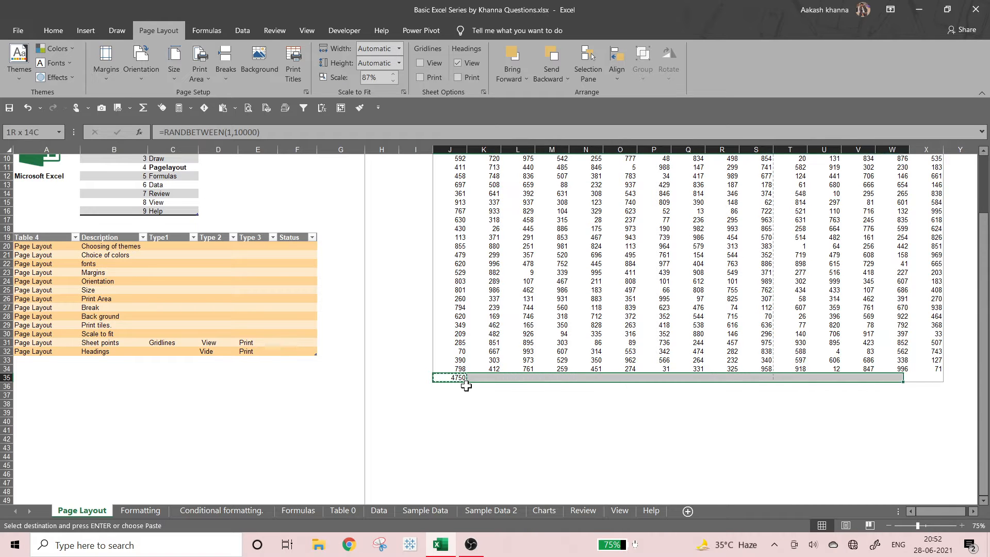
key("shift+Right")
key("shift+Down")
key("shift+Down")
key("shift+Down")
key("shift+Down")
key("shift+Down")
key("shift+Down")
key("shift+Down")
key("shift+Down")
key("shift+Down")
key("shift+Down")
key("shift+Down")
key("shift+Down")
key("shift+Down")
key("shift+Down")
key("shift+Down")
key("shift+Down")
key("shift+Down")
key("shift+Down")
key("shift+Down")
key("shift+Down")
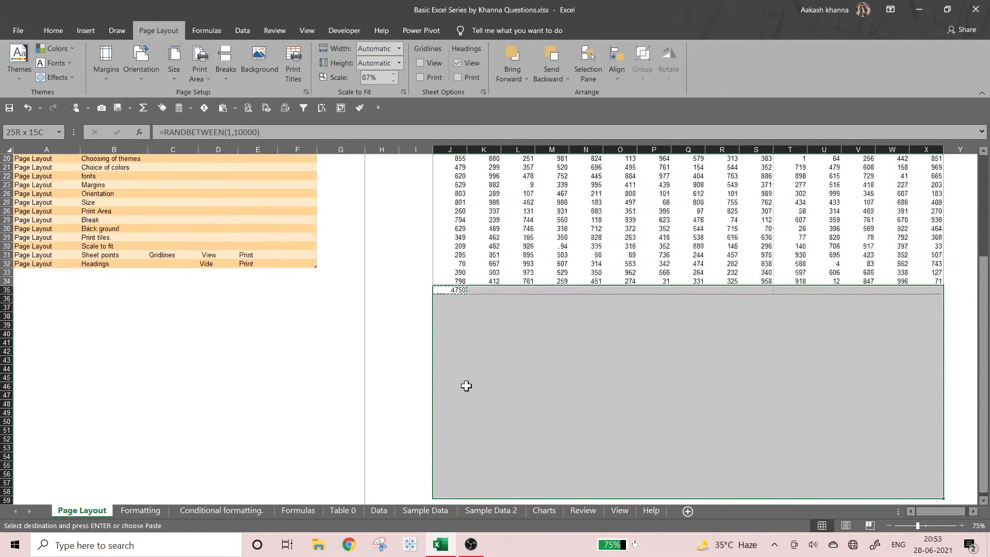
key("shift+Down")
key("shift+Down")
key("shift+Down")
key("shift+Down")
key("shift+Down")
key("shift+Down")
key("shift+Down")
key("shift+Down")
key("shift+Down")
key("shift+Down")
key("shift+Down")
key("shift+Down")
key("shift+Down")
key("shift+Down")
key("shift+Down")
key("shift+Down")
key("shift+Down")
key("shift+Down")
key("shift+Down")
key("shift+Down")
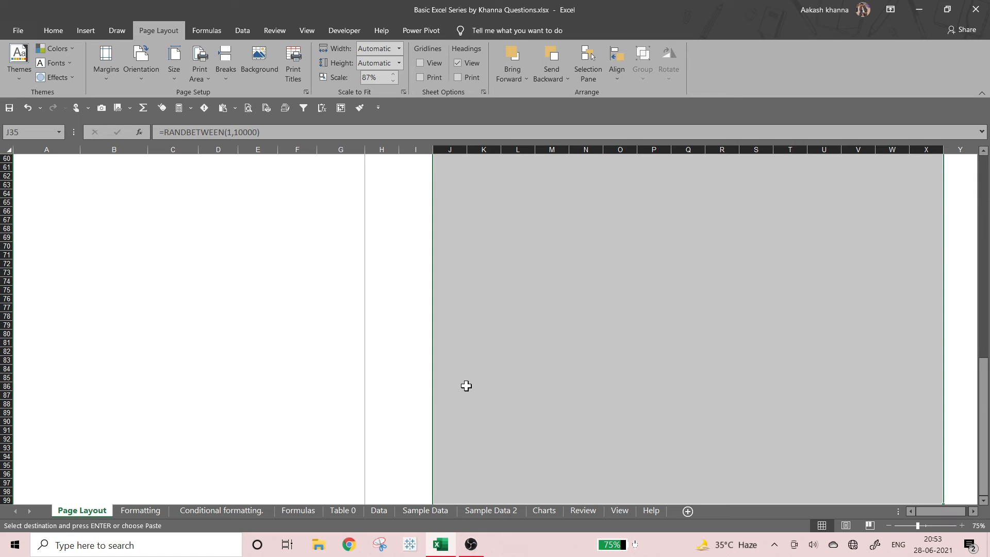
key("ctrl+v")
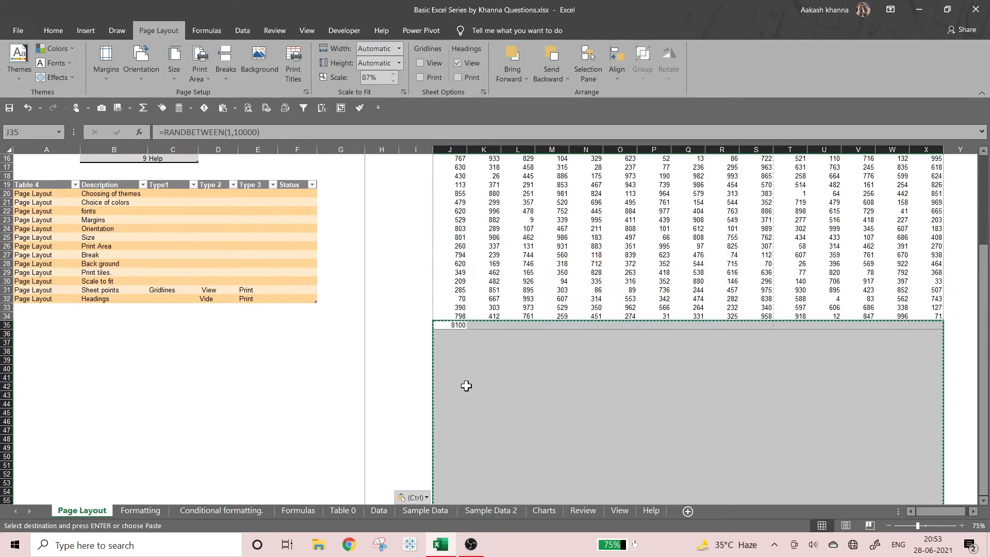
Step: Copy the random number formula in J35 across columns J to X and down to row 93
key("Up")
key("Down")
key("ctrl+c")
key("shift+Right")
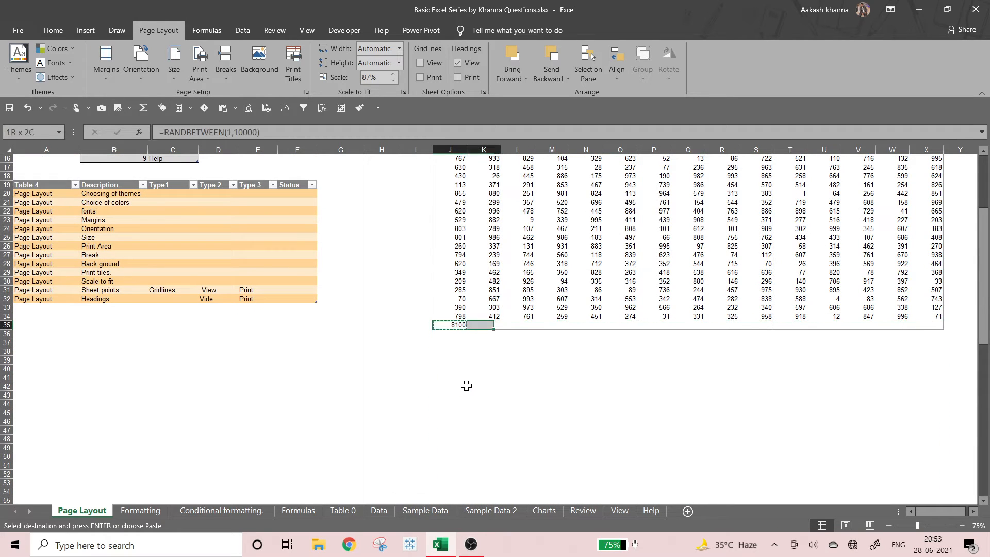
key("shift+Right")
key("shift+Right")
key("shift+Right")
key("shift+Right")
key("shift+Right")
key("shift+Right")
key("shift+Right")
key("shift+Right")
key("shift+Right")
key("shift+Right")
key("shift+Right")
key("shift+Right")
key("shift+Right")
key("shift+Right")
key("shift+Right")
key("shift+Down")
key("shift+Left")
key("shift+Left")
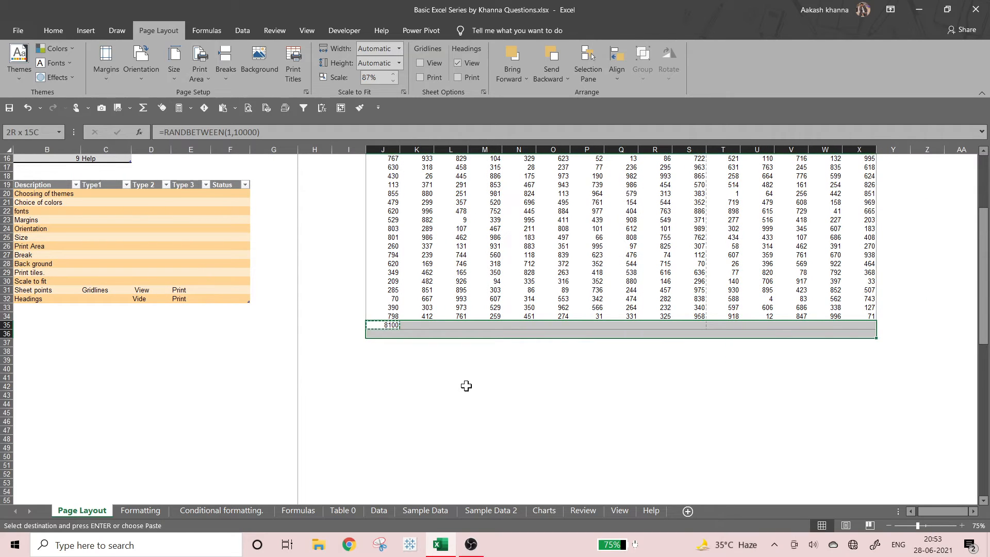
key("shift+Down")
key("shift+Down")
key("shift+Down")
key("shift+Down")
key("shift+Down")
key("shift+Down")
key("shift+Down")
key("shift+Down")
key("shift+Down")
key("shift+Down")
key("shift+Down")
key("shift+Down")
key("shift+Down")
key("shift+Down")
key("shift+Down")
key("shift+Down")
key("shift+Down")
key("shift+Down")
key("shift+Down")
key("shift+Down")
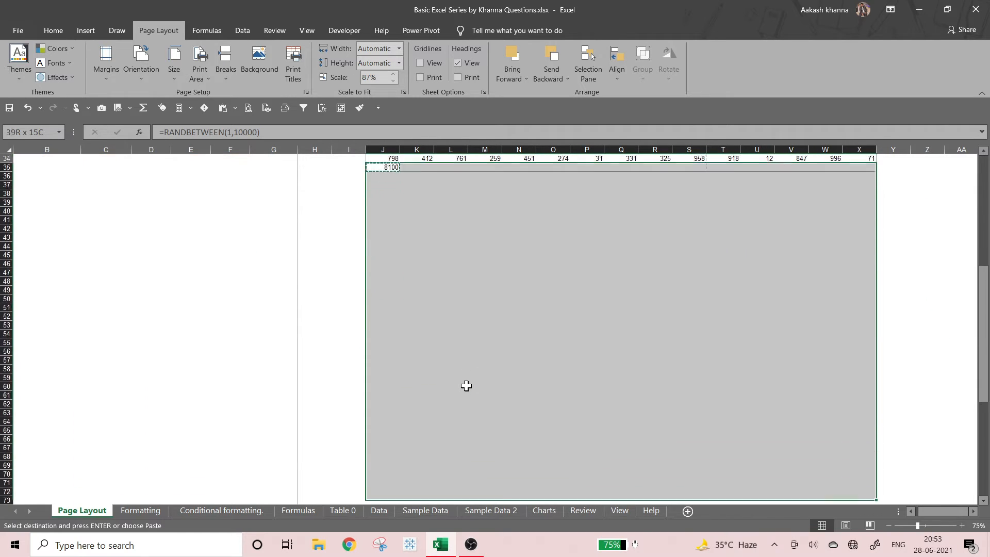
key("Return")
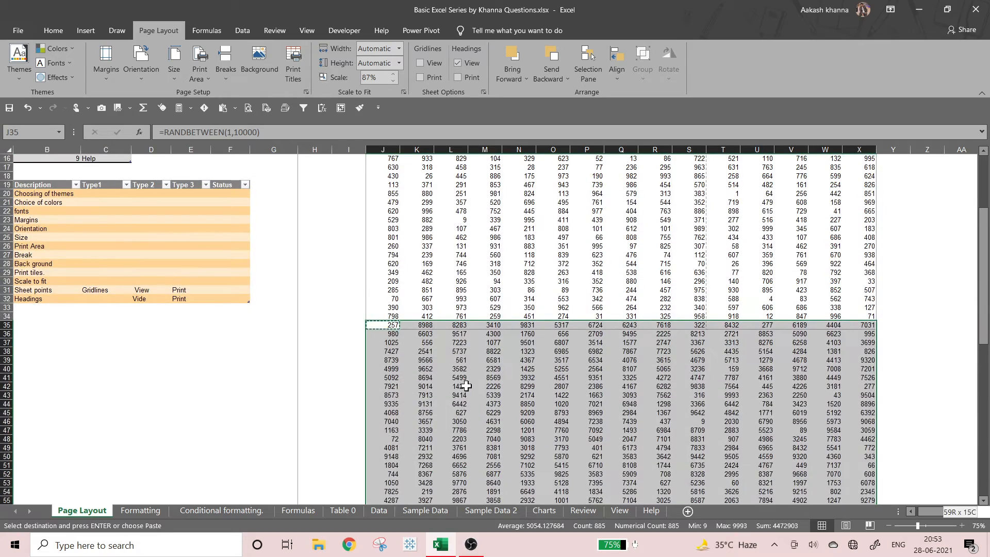
Step: Replace the random number formulas in J35:X93 with their static values and save the workbook
key("Left")
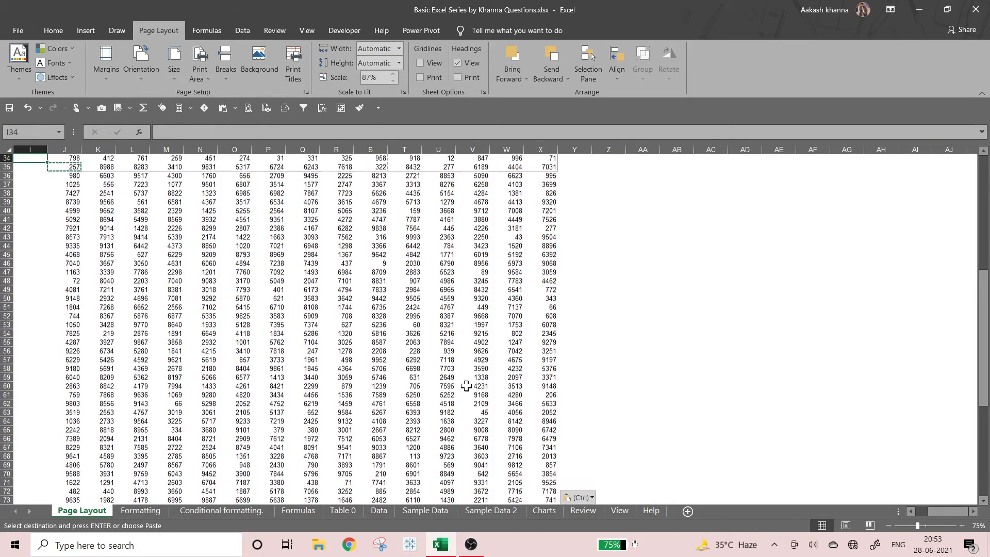
key("Right")
key("ctrl+shift+Right")
key("ctrl+shift+Down")
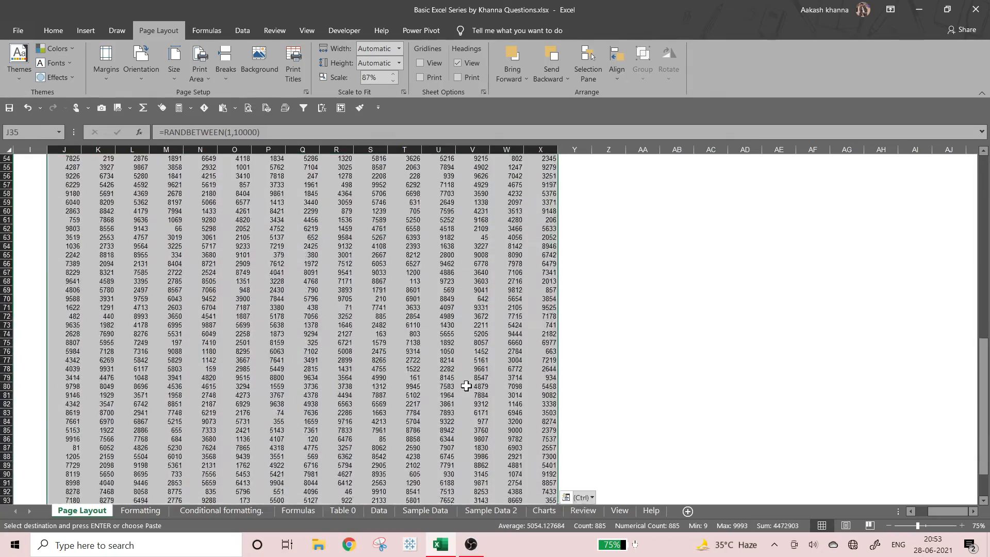
scroll(467, 385, "up", 13)
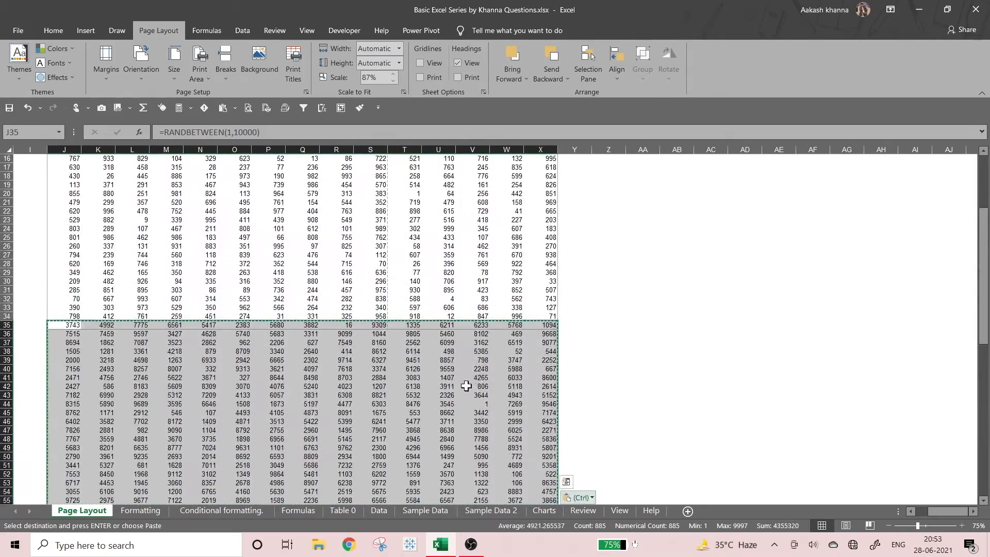
key("ctrl")
key("Down")
key("Down")
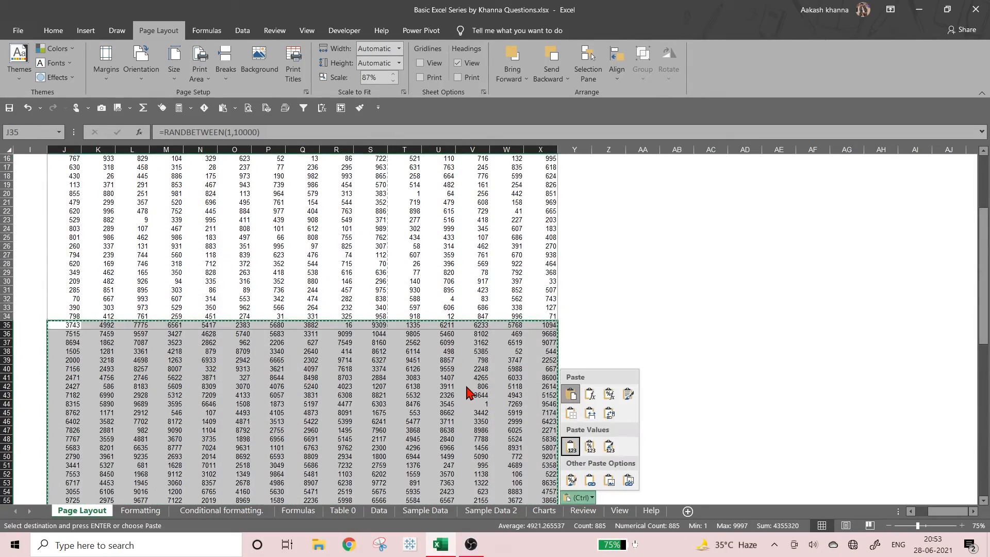
key("Return")
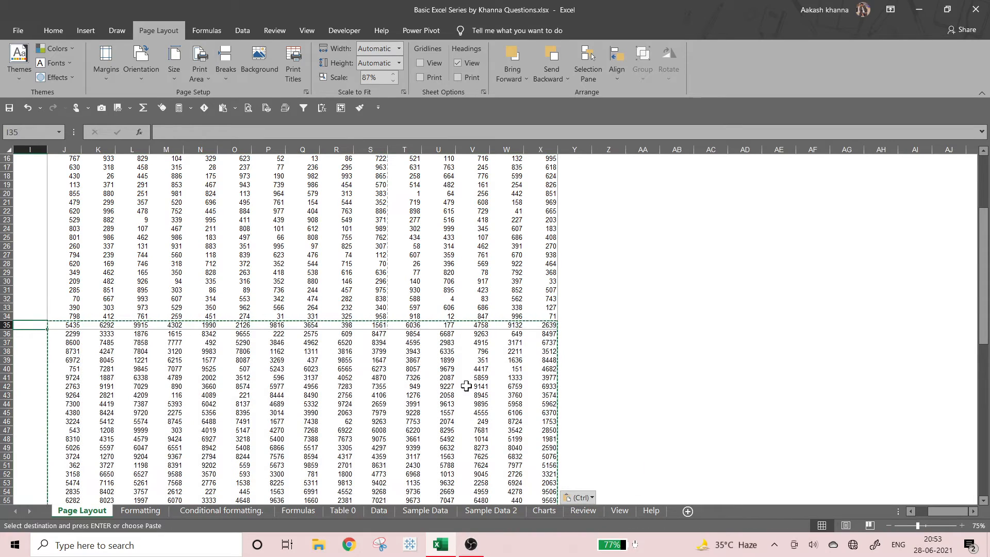
key("Up")
key("Up")
key("Up")
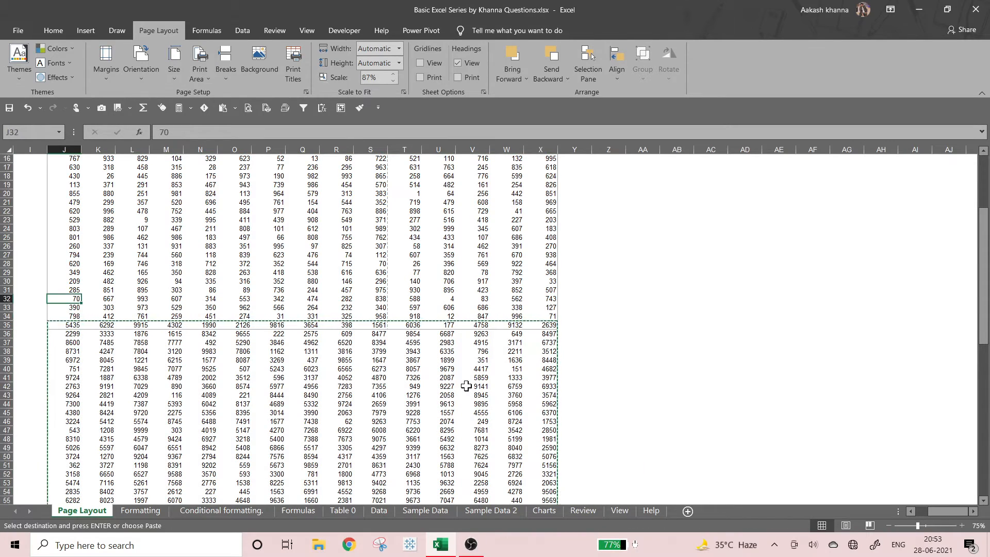
key("ctrl+Up")
key("Up")
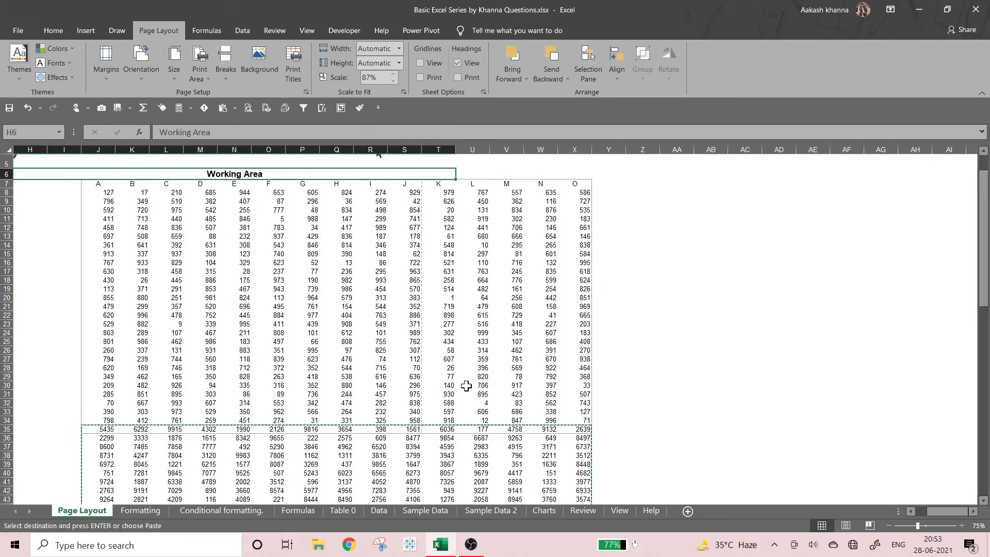
key("ctrl+s")
Step: Select the whole Working Area table from its header row, J7:X93
key("Down")
key("Left")
key("Left")
key("Left")
key("Left")
key("Left")
key("Left")
key("Left")
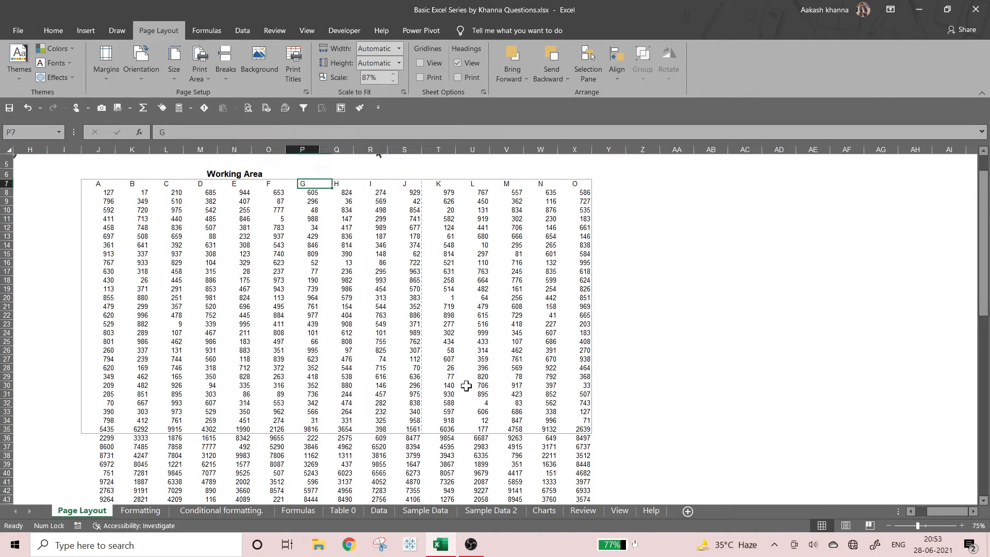
key("Left")
key("Left")
key("Left")
key("Left")
key("ctrl+shift+Right")
key("ctrl+shift+Down")
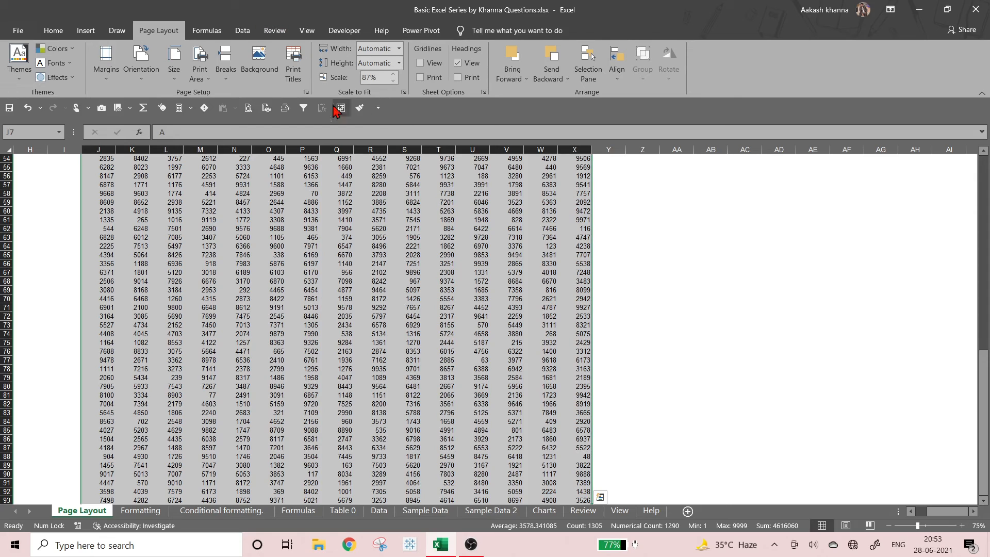
Step: Set row 7 ($7:$7) as the rows to repeat at top in the print titles
left_click(292, 72)
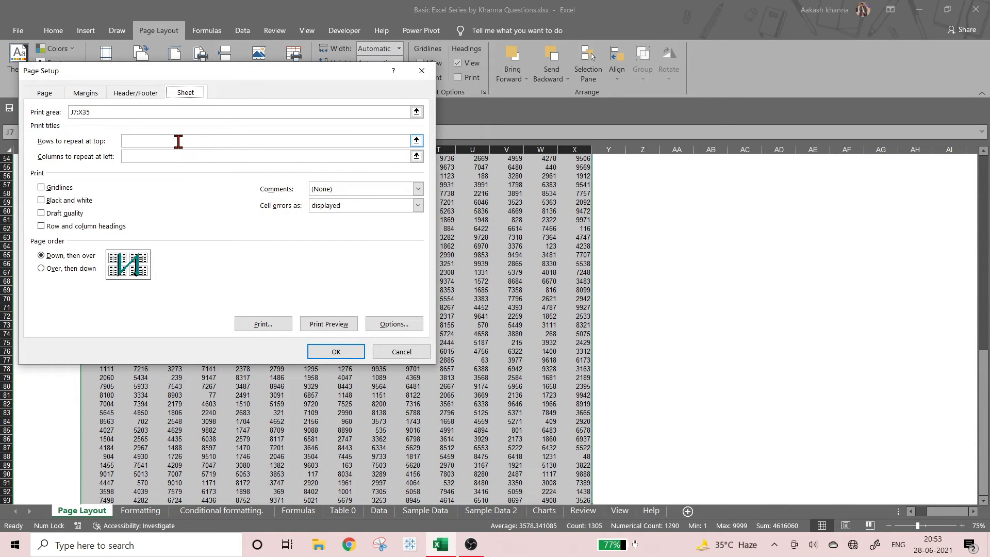
left_click(177, 141)
left_click_drag(985, 374, 986, 170)
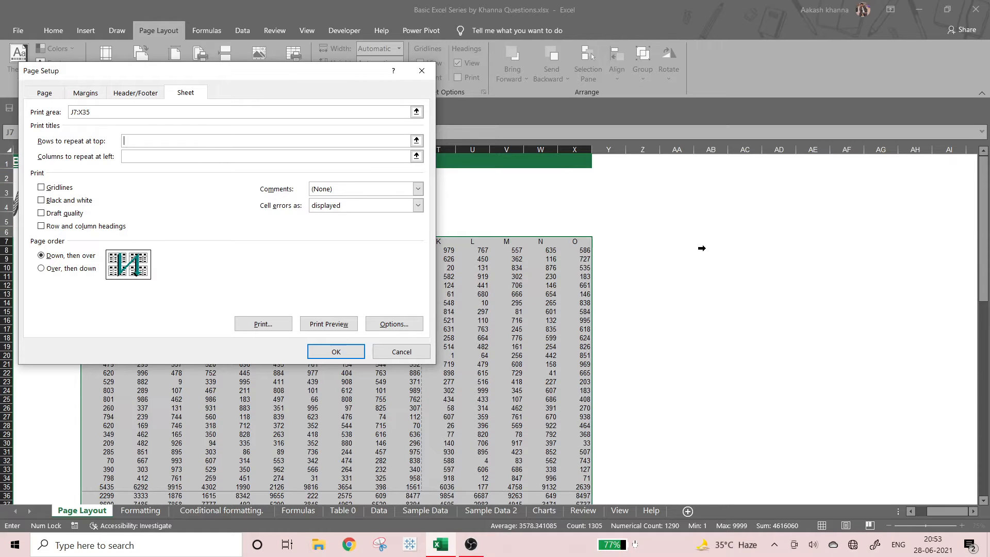
left_click_drag(7, 241, 533, 242)
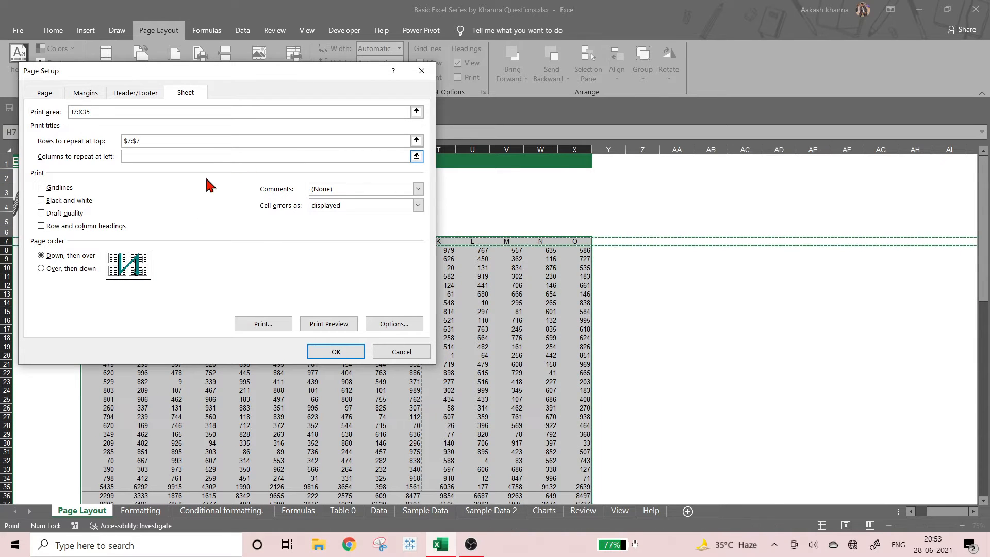
Step: Check the repeated header row on the pages of the print preview and return to the worksheet
left_click(334, 323)
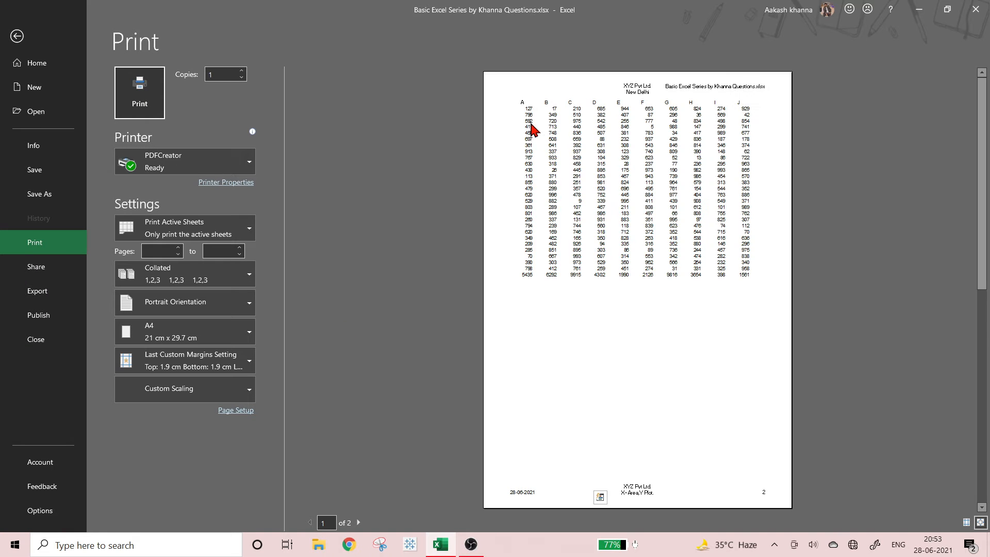
left_click(360, 525)
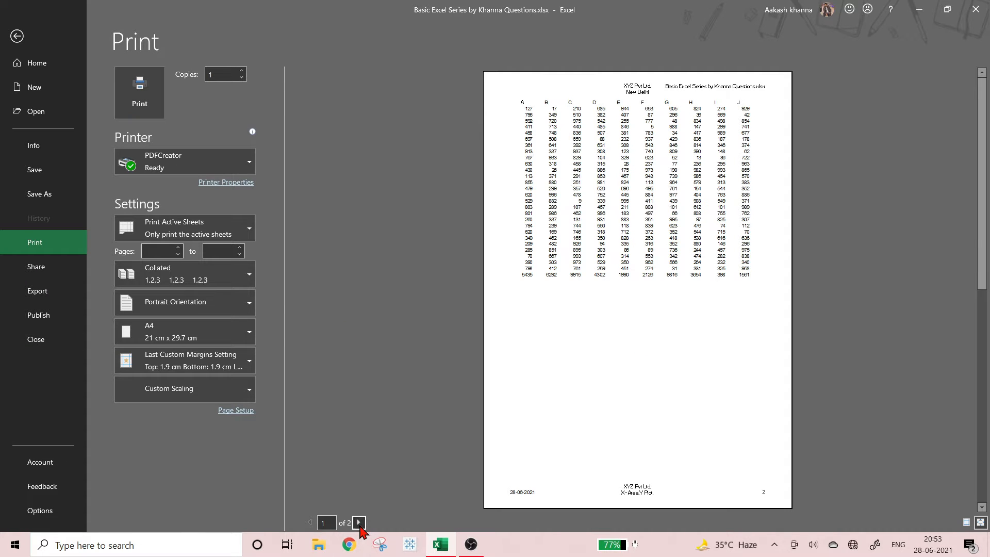
left_click(360, 524)
left_click(309, 523)
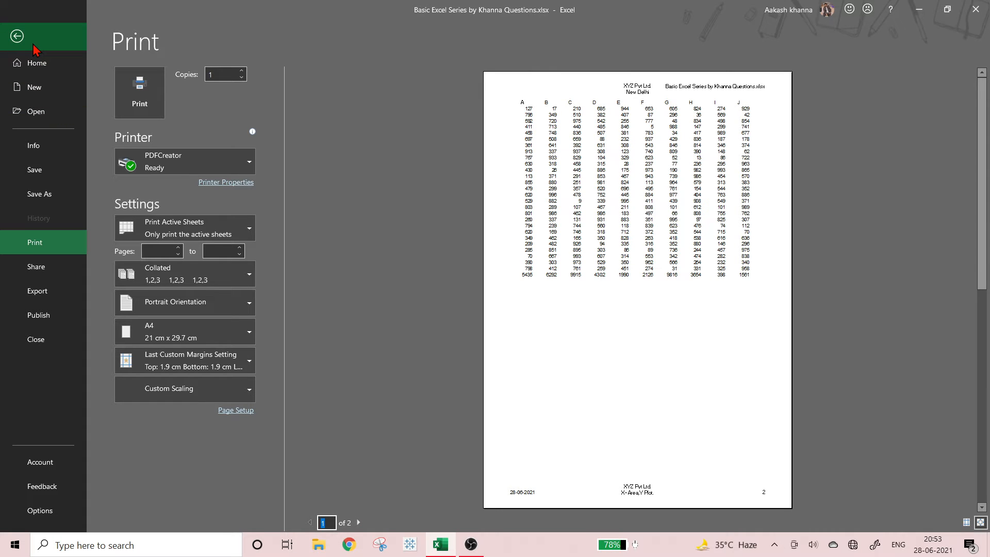
left_click(17, 37)
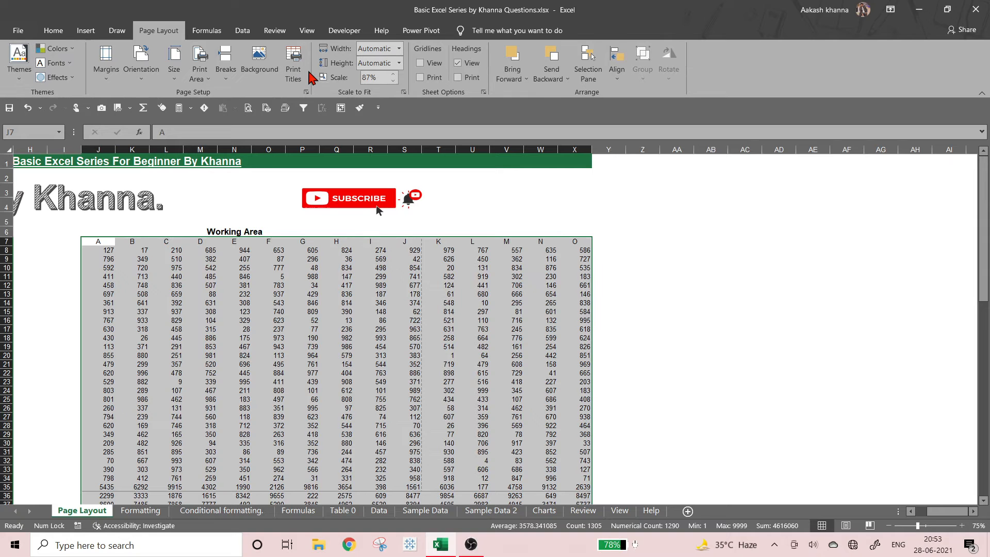
left_click(294, 80)
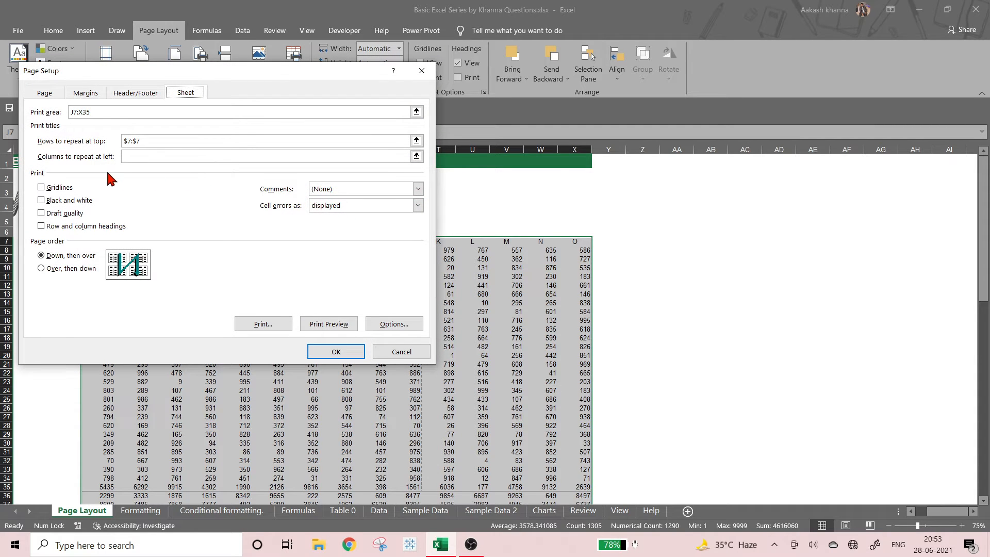
left_click(402, 352)
right_click(409, 242)
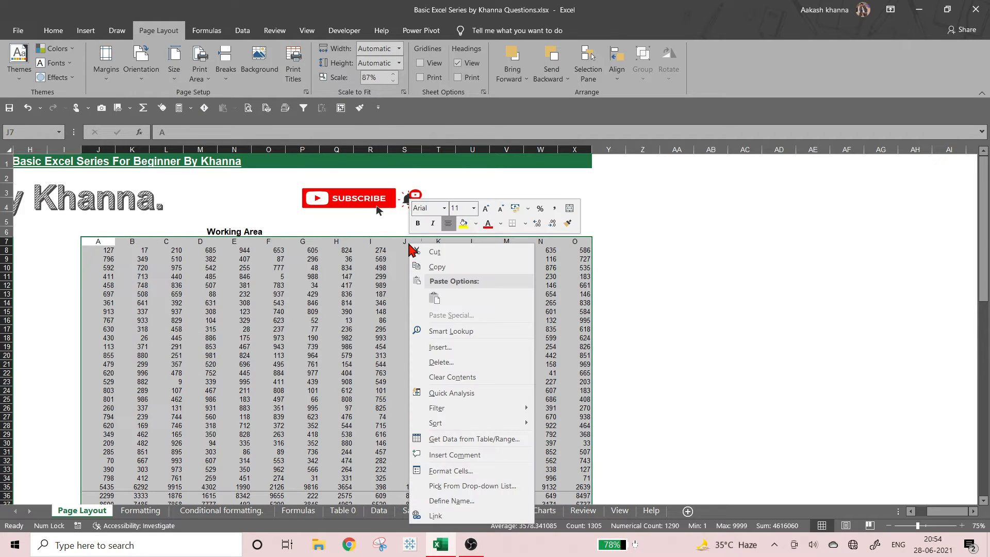
key("Escape")
Step: Insert a comment in header cell S7 inviting readers to subscribe to the channel, and enlarge its box slightly
left_click(408, 243)
right_click(408, 242)
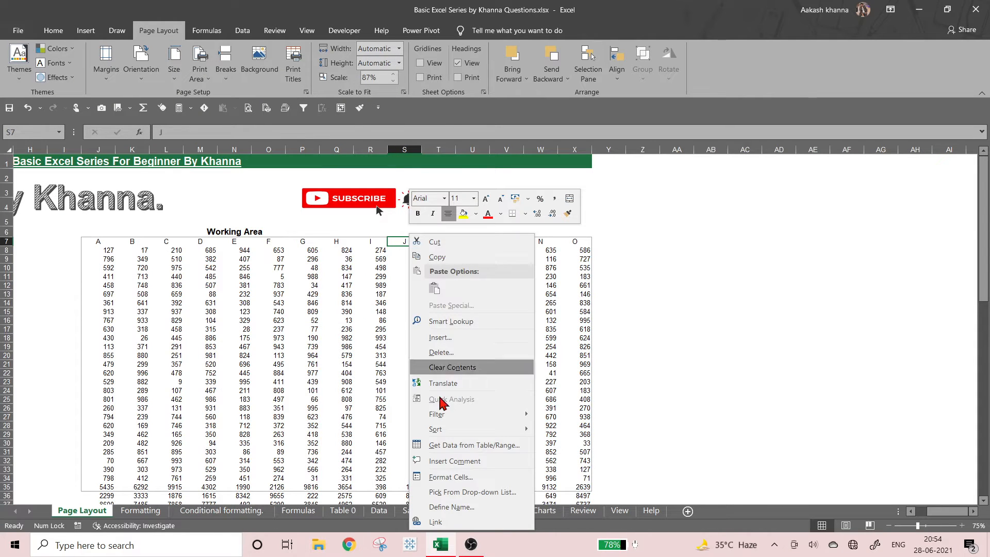
left_click(463, 466)
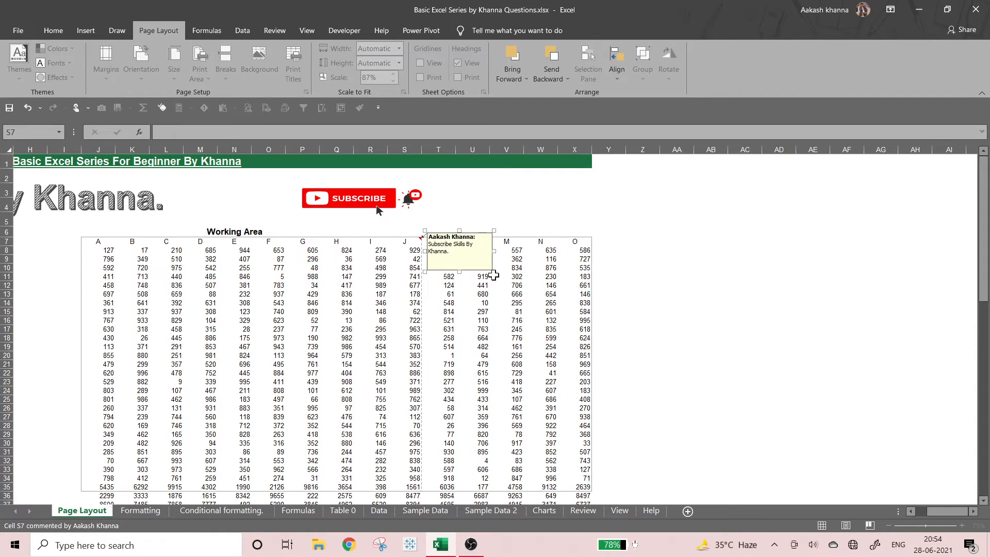
left_click_drag(494, 272, 496, 283)
Step: Enter the formula =AB23 in cell U22 of the Working Area table and reselect that cell
left_click(461, 374)
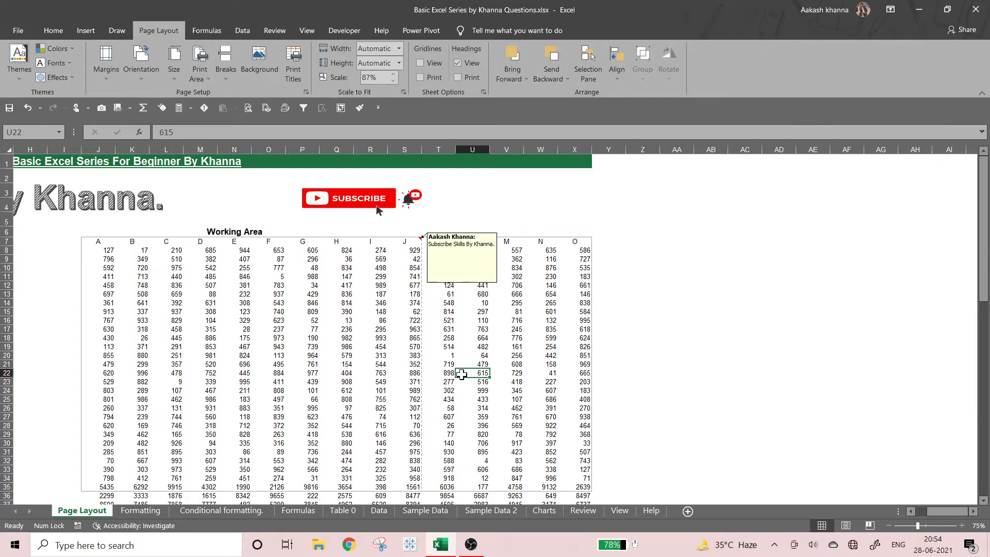
type("=")
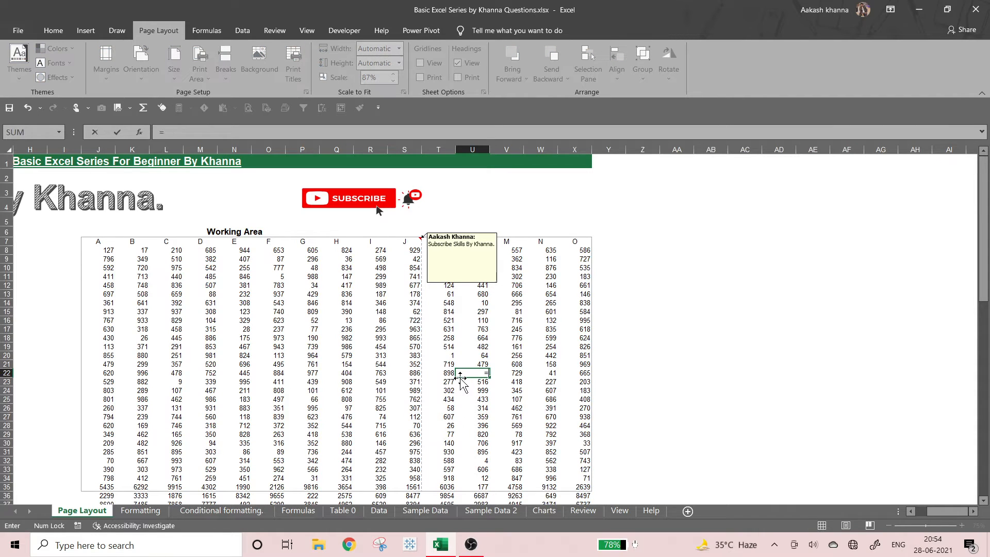
left_click(722, 384)
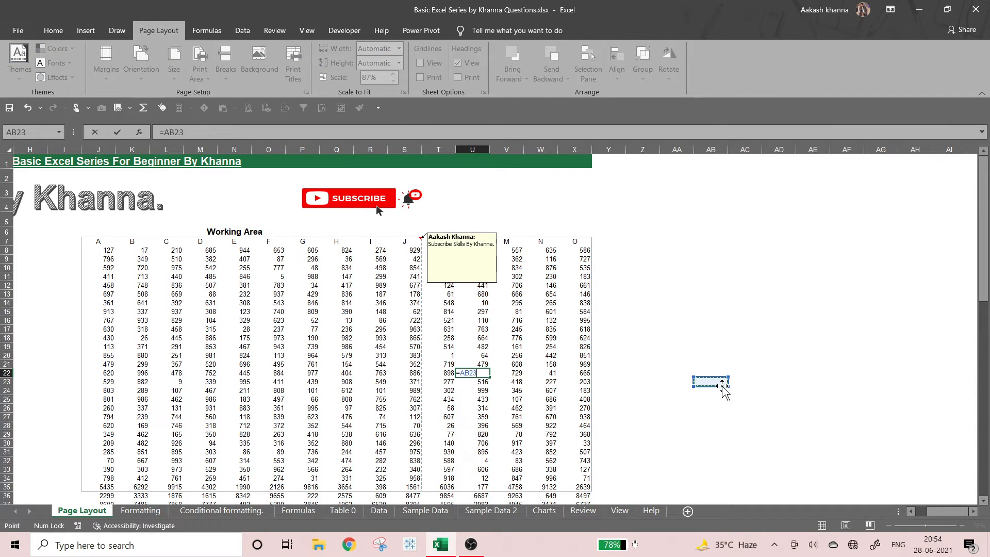
key("Return")
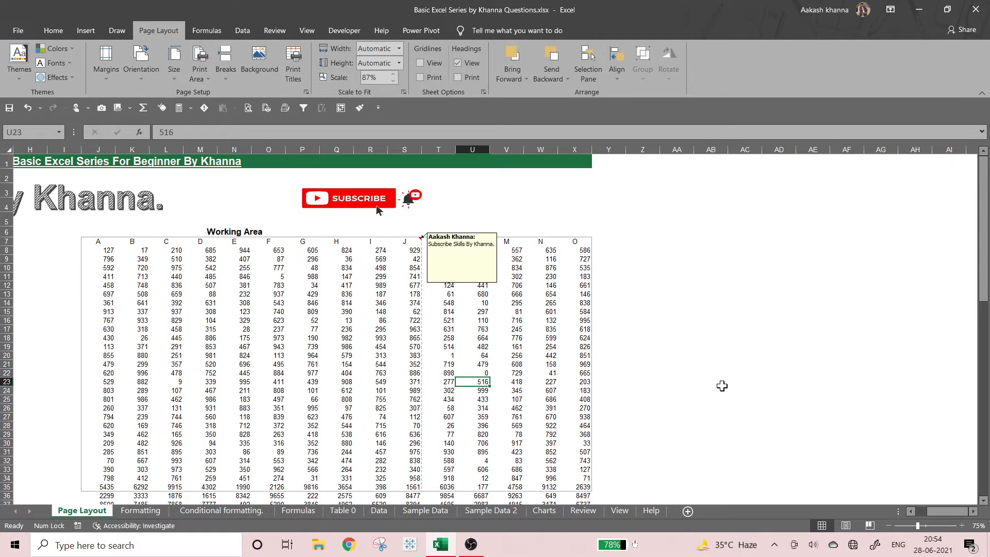
key("Right")
key("Up")
key("Left")
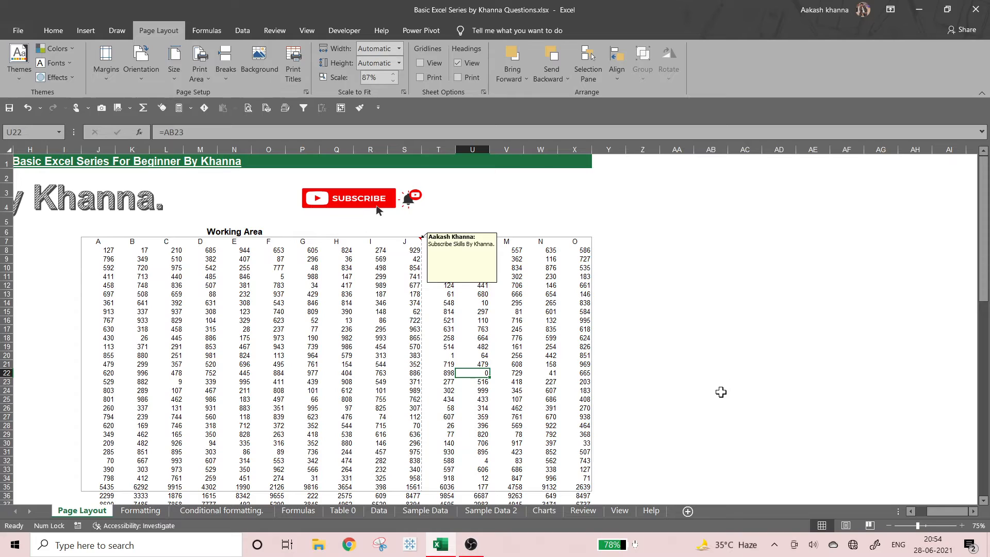
Step: Enter a formula that divides 1 by zero in cell AB23 outside the table
left_click(712, 392)
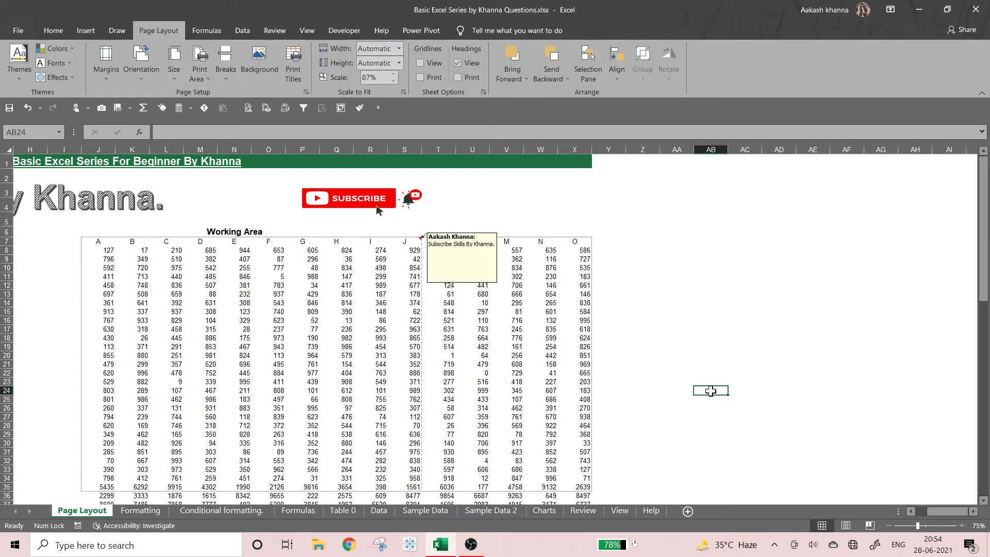
key("Up")
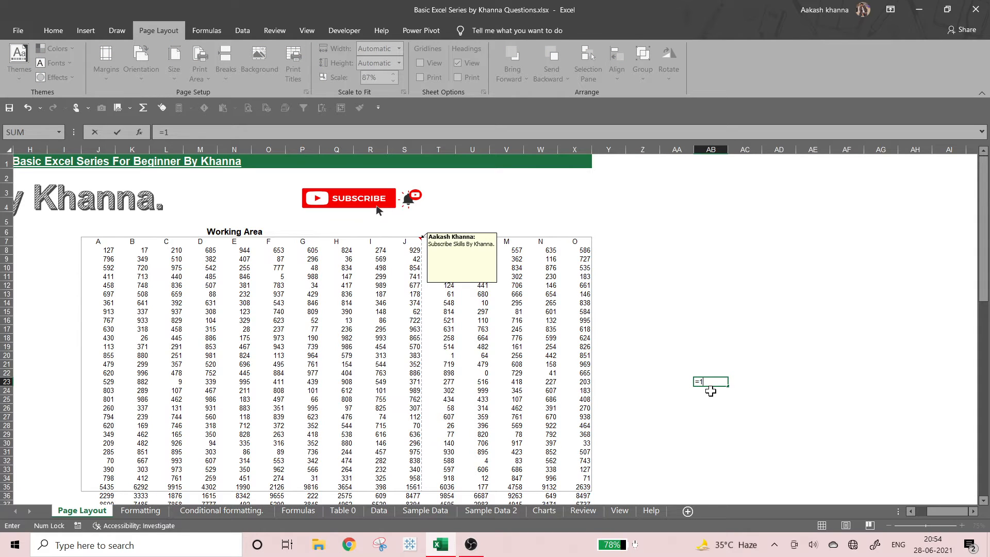
key("Return")
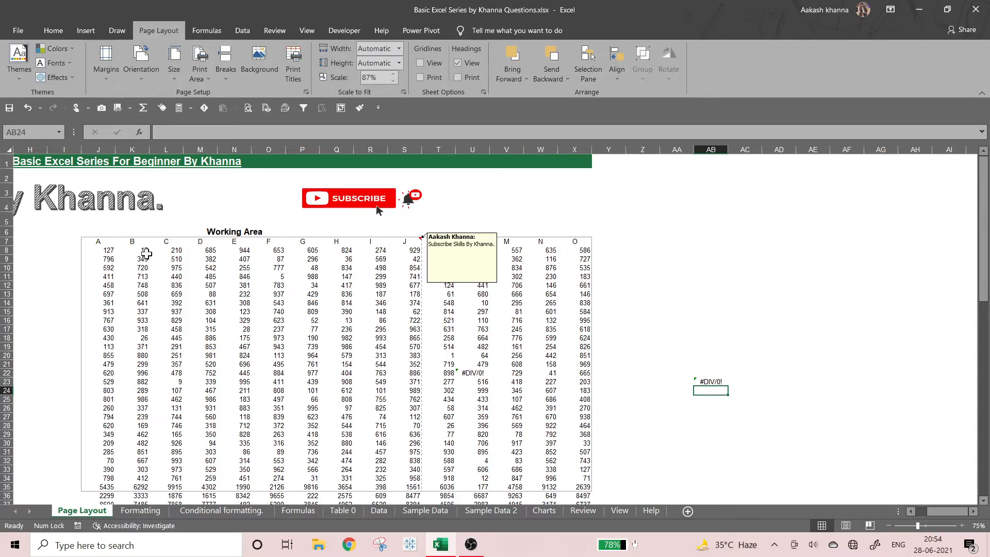
Step: Select the Working Area table J7:X93 from its last cell upwards and open its Quick Analysis options
left_click_drag(97, 243, 583, 416)
left_click(580, 413)
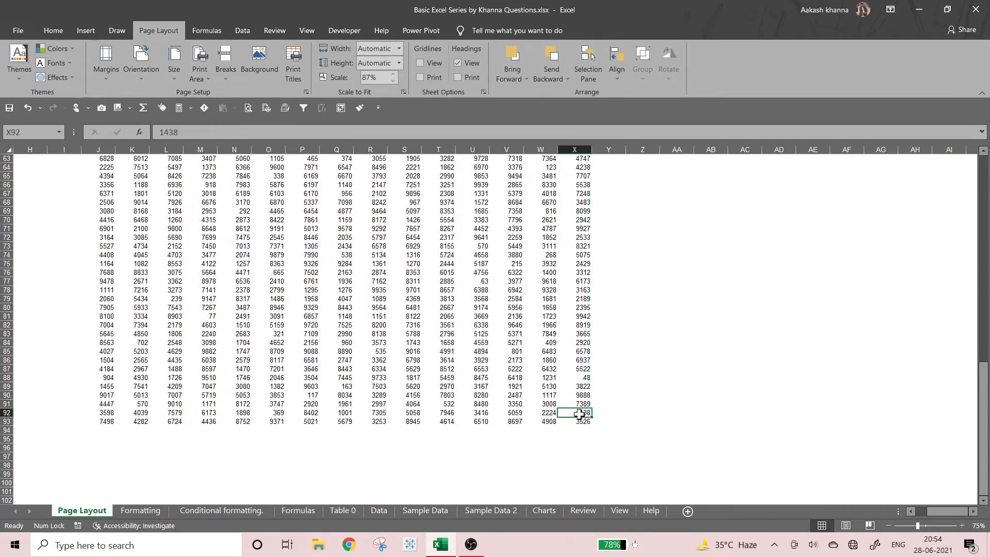
key("Down")
key("ctrl+shift+Left")
key("ctrl+shift+Up")
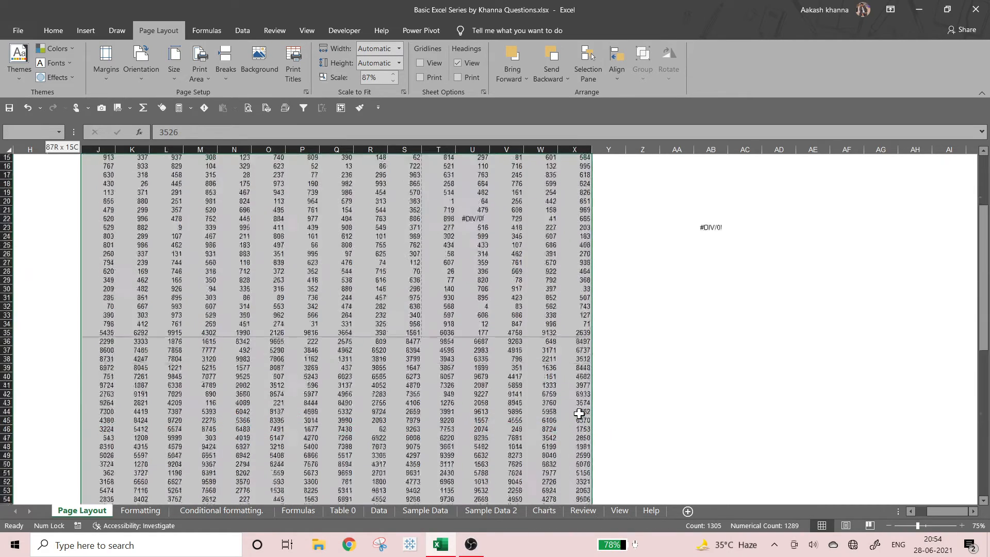
key("ctrl+q")
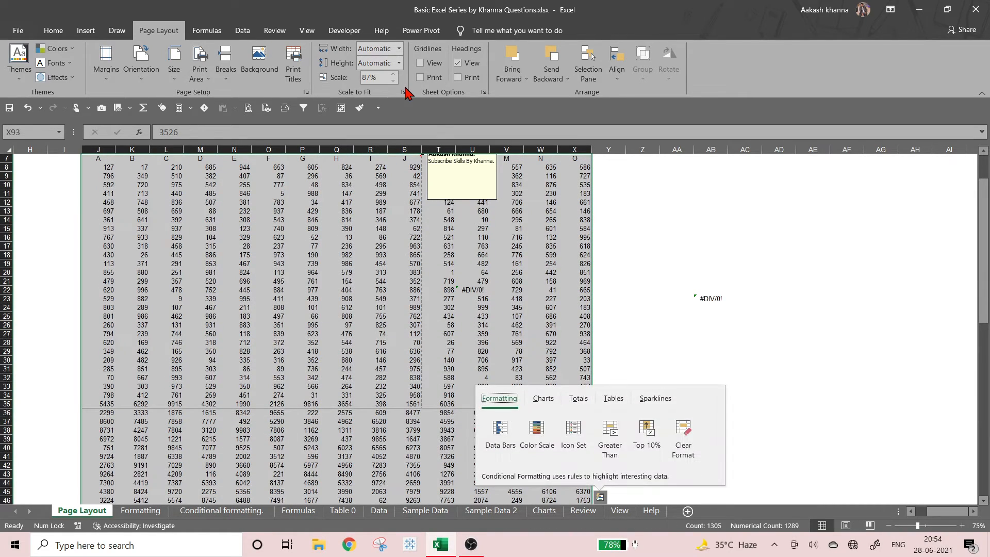
Step: In the sheet's page setup, set comments to print as displayed on sheet and cell errors as displayed
left_click(304, 74)
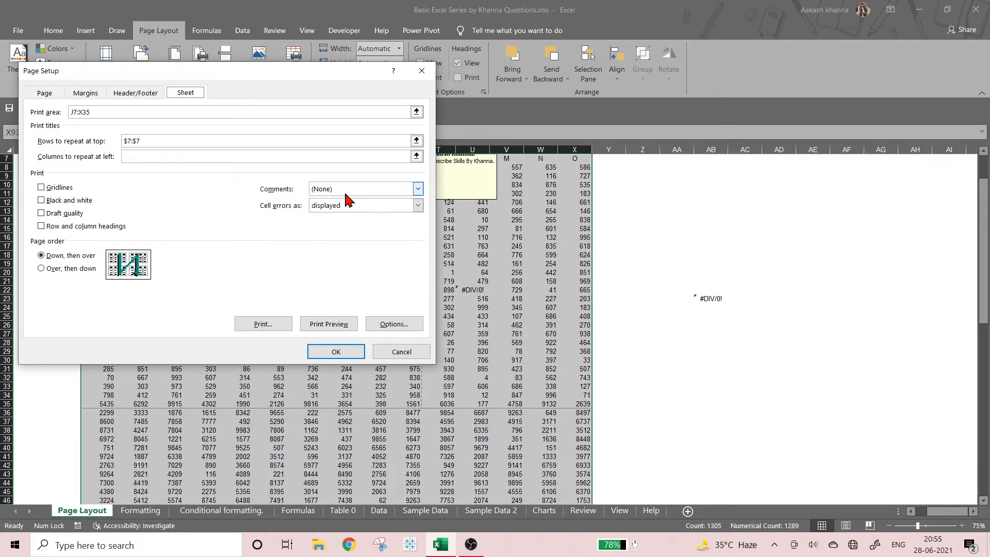
left_click(417, 189)
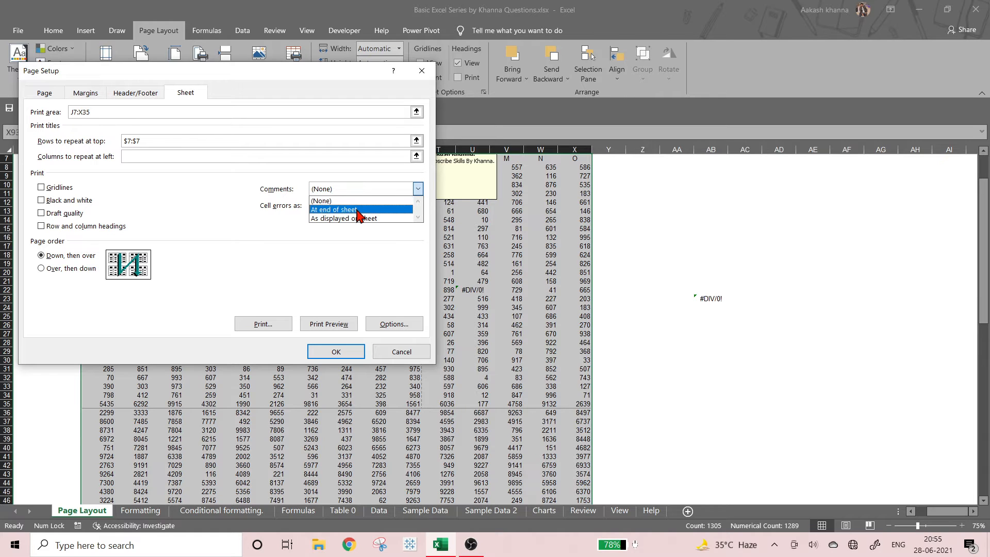
left_click(377, 218)
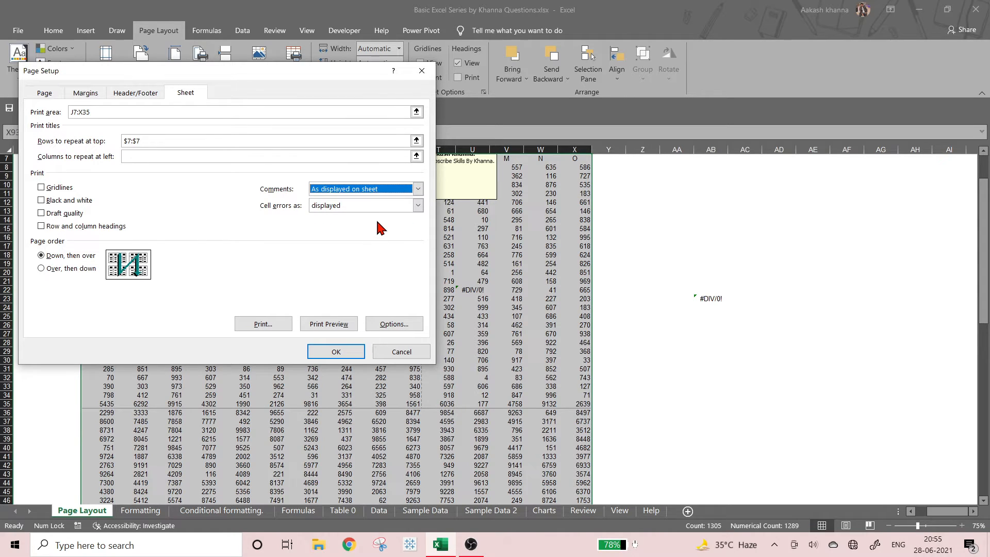
left_click(376, 190)
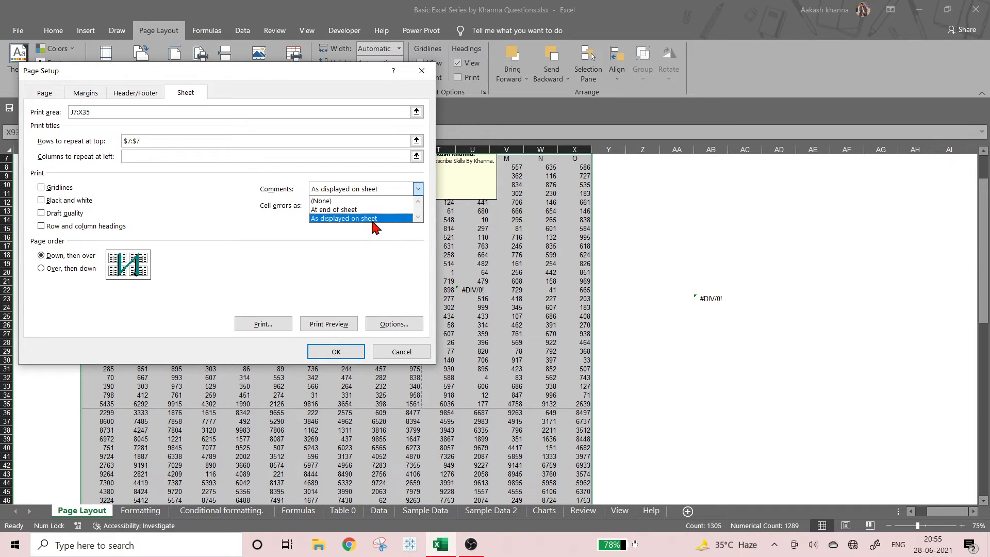
left_click(373, 221)
left_click(365, 206)
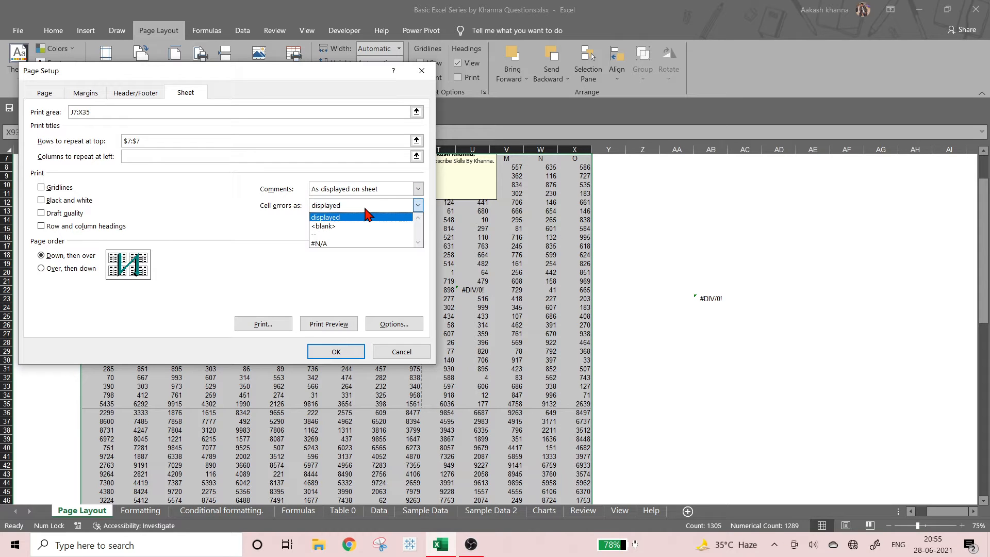
left_click(363, 219)
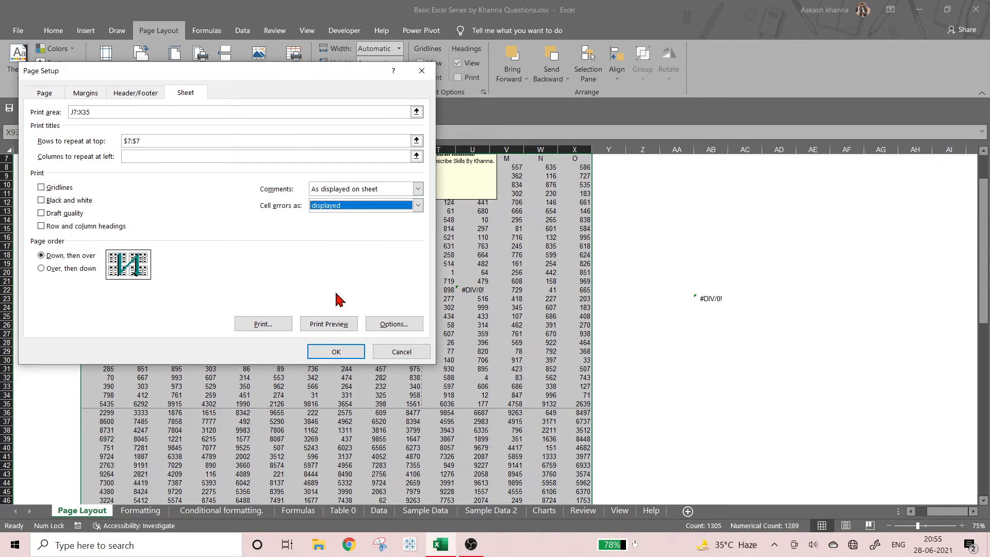
Step: Preview both printed pages to check the comment and the cell error, and return to the worksheet
left_click(326, 325)
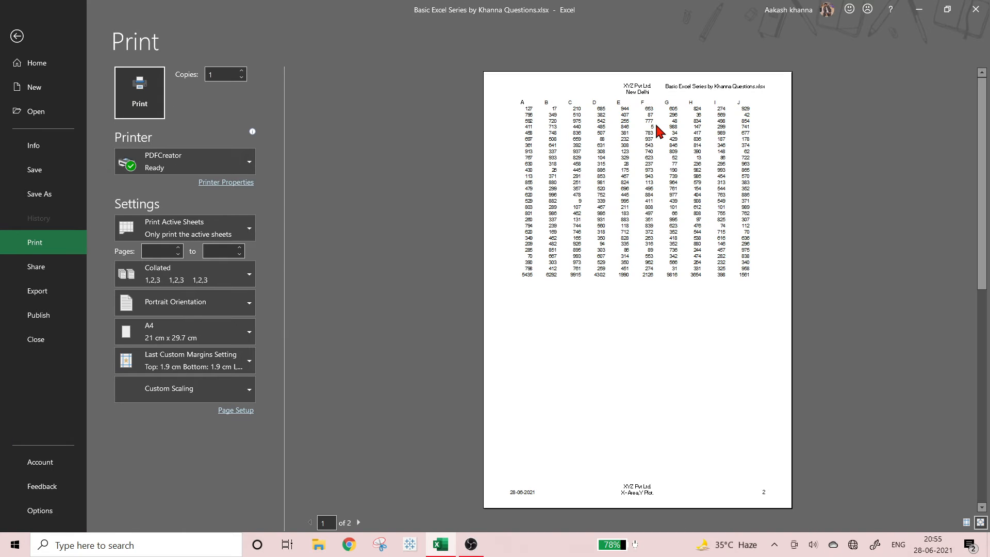
left_click(359, 522)
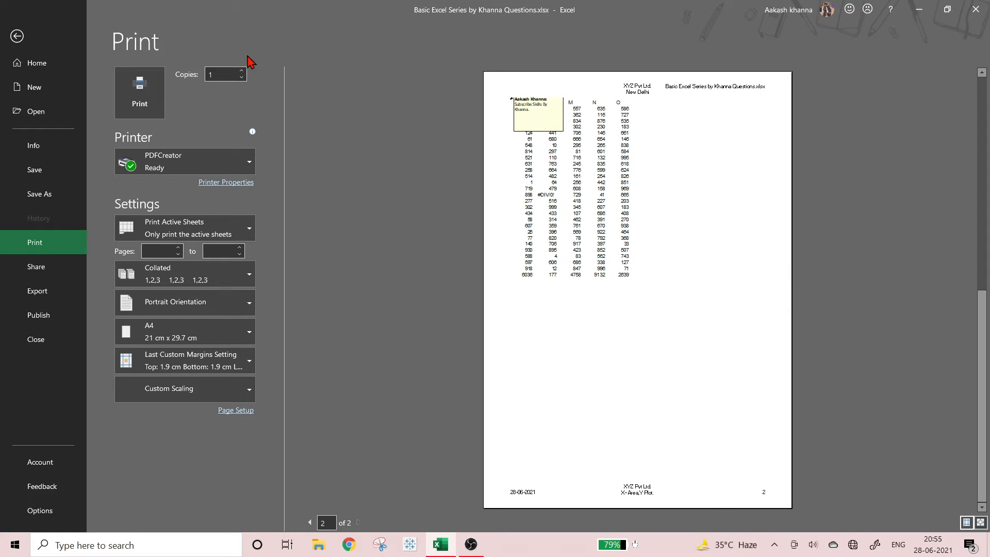
left_click(38, 42)
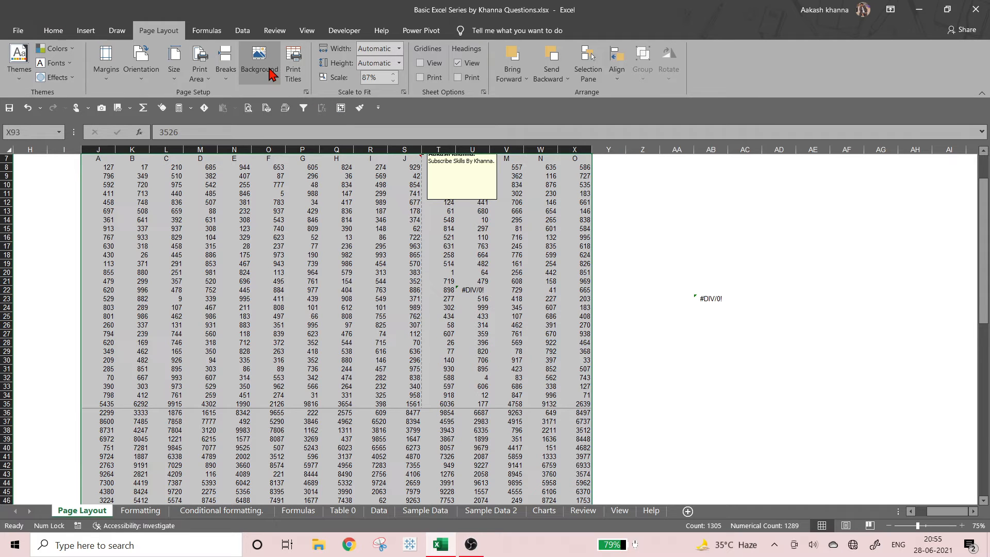
Step: In the sheet's page setup, set comments to print at end of sheet and cell errors as --
left_click(295, 71)
left_click(375, 190)
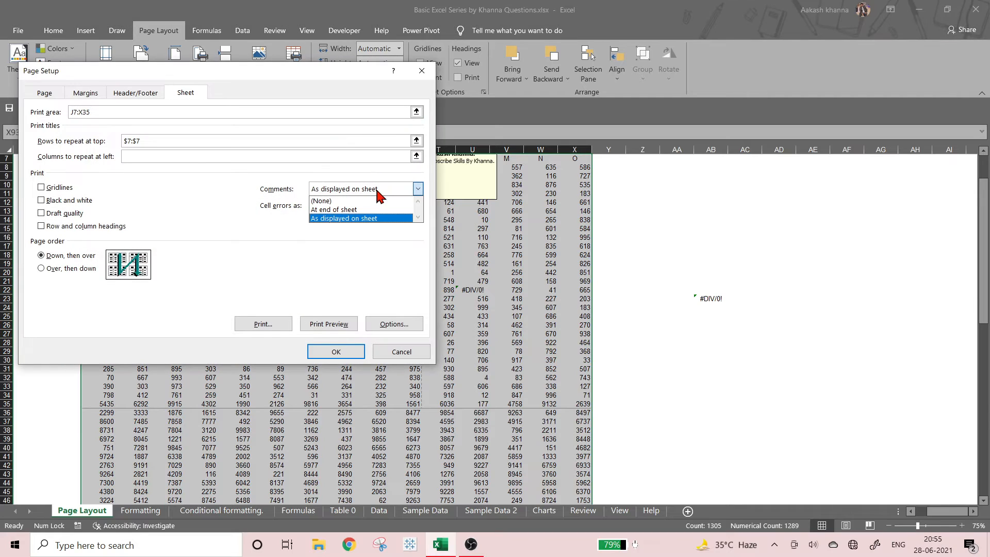
left_click(351, 210)
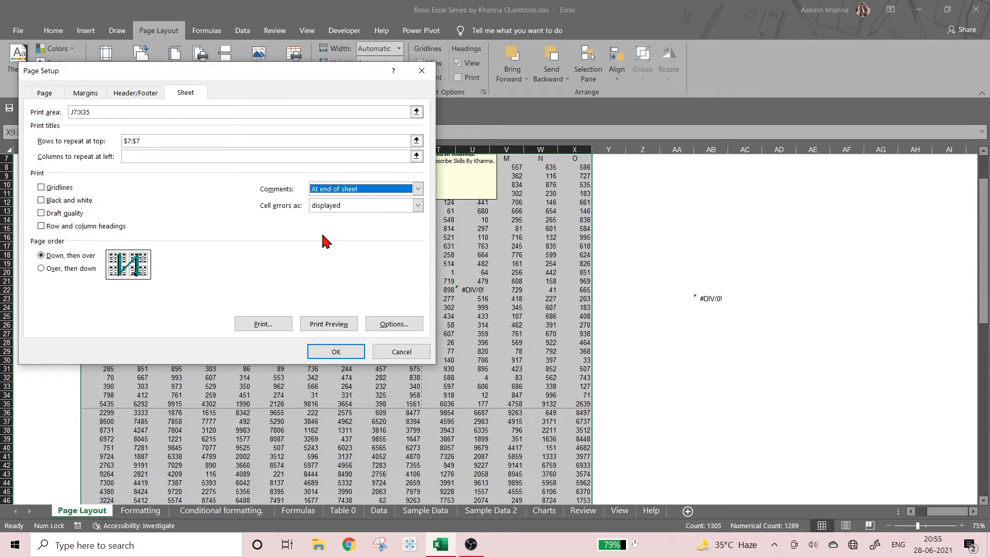
left_click(335, 205)
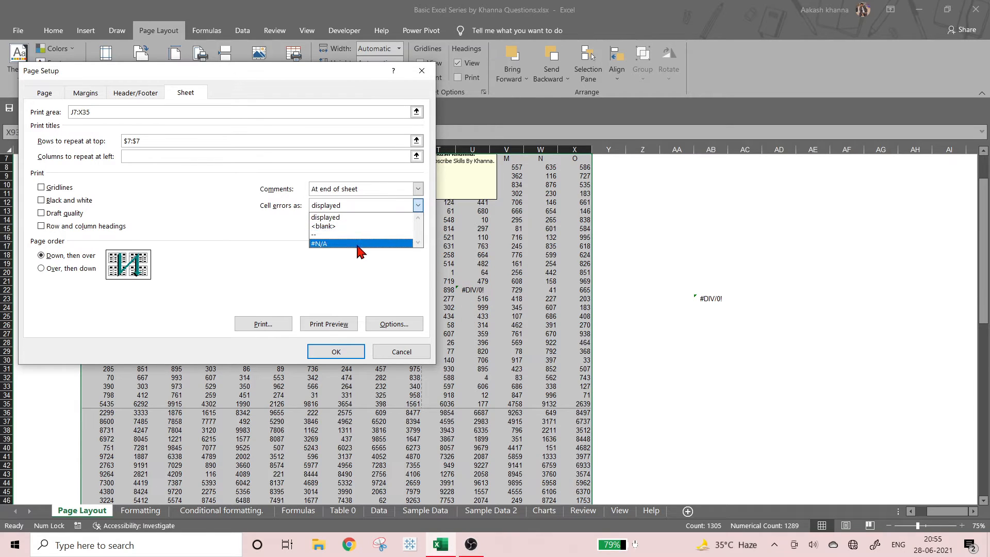
left_click(358, 244)
left_click(371, 205)
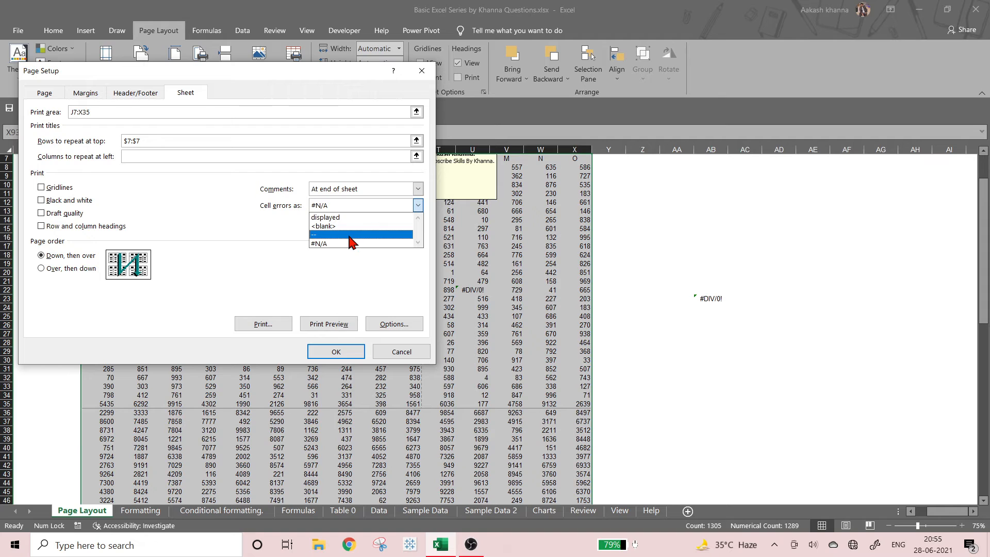
left_click(350, 235)
Step: Preview all three printed pages to check the error placeholder and the comment page, and return to the table's header row
left_click(328, 329)
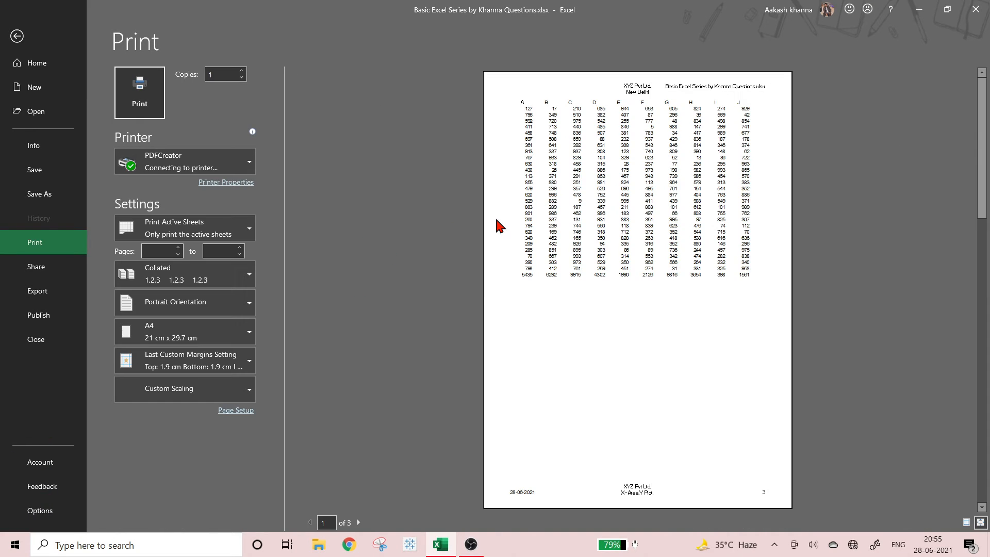
left_click(357, 522)
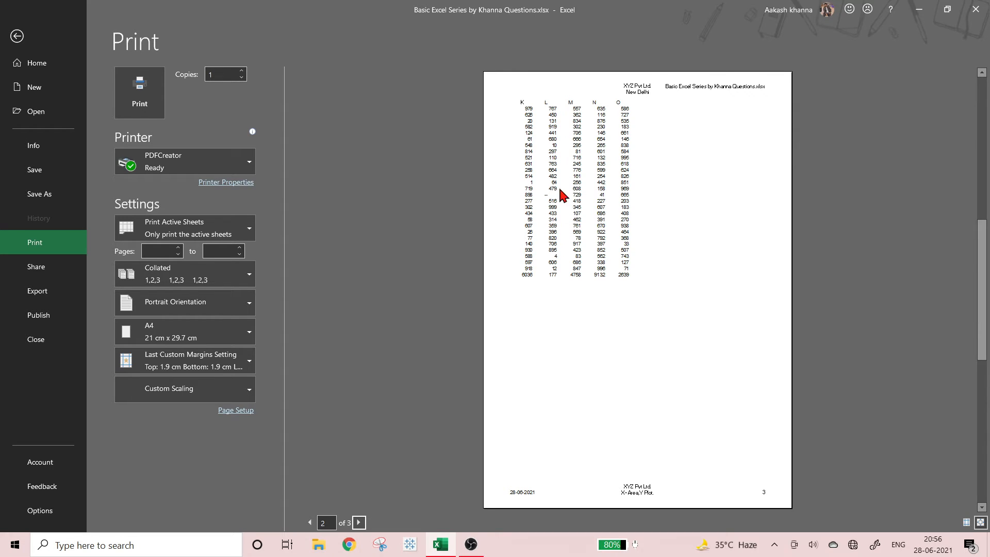
left_click(359, 523)
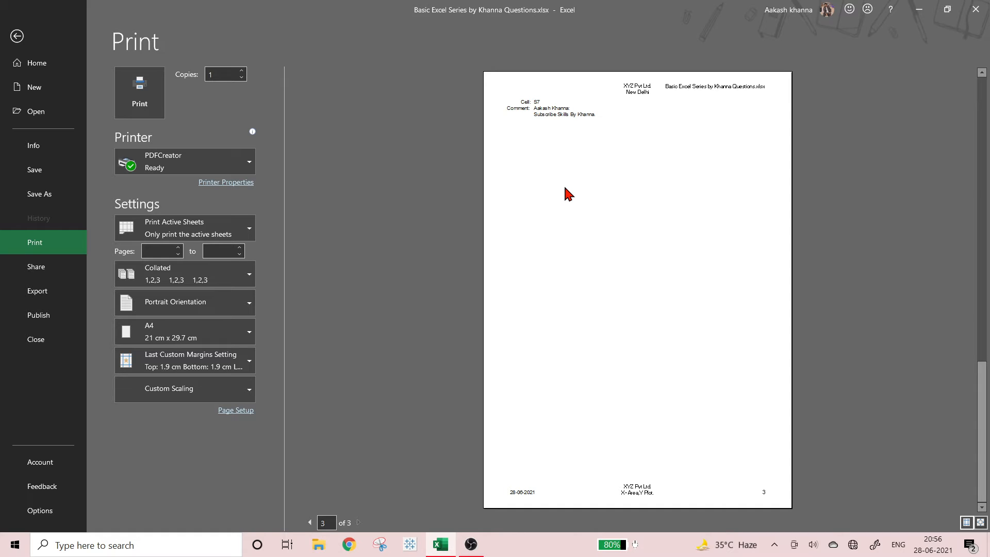
left_click(17, 36)
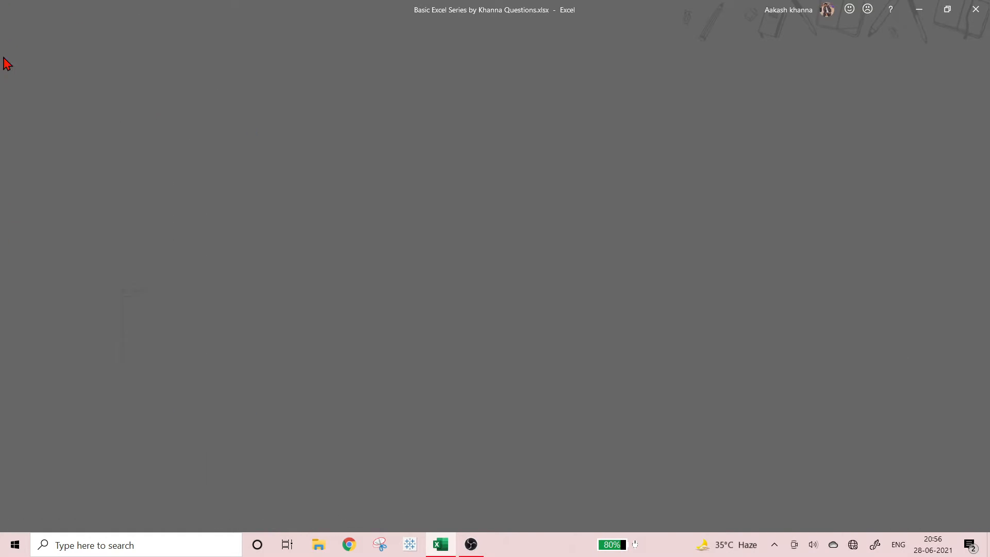
scroll(507, 306, "up", 2)
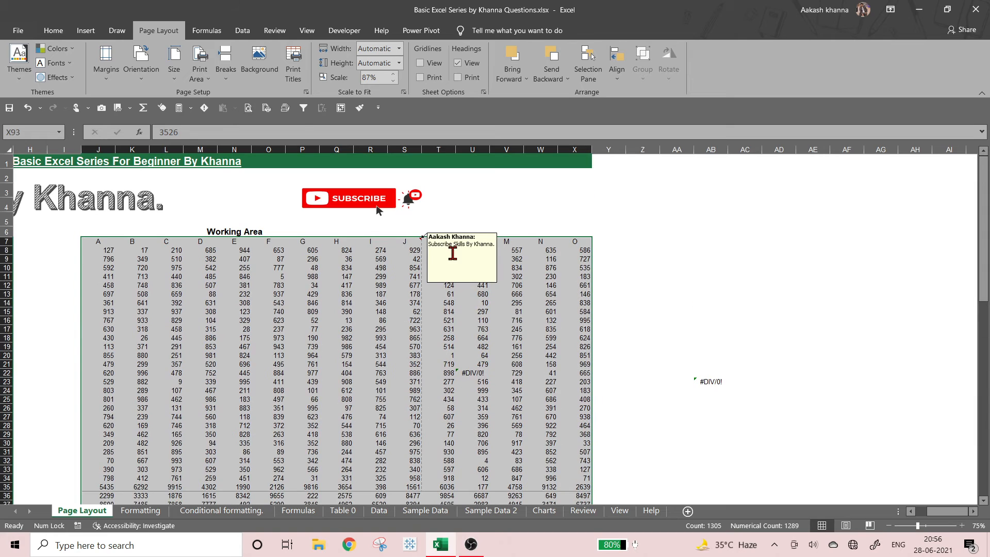
Step: In the sheet's page setup, set comments to (None) and cell errors to print as <blank>
left_click(288, 84)
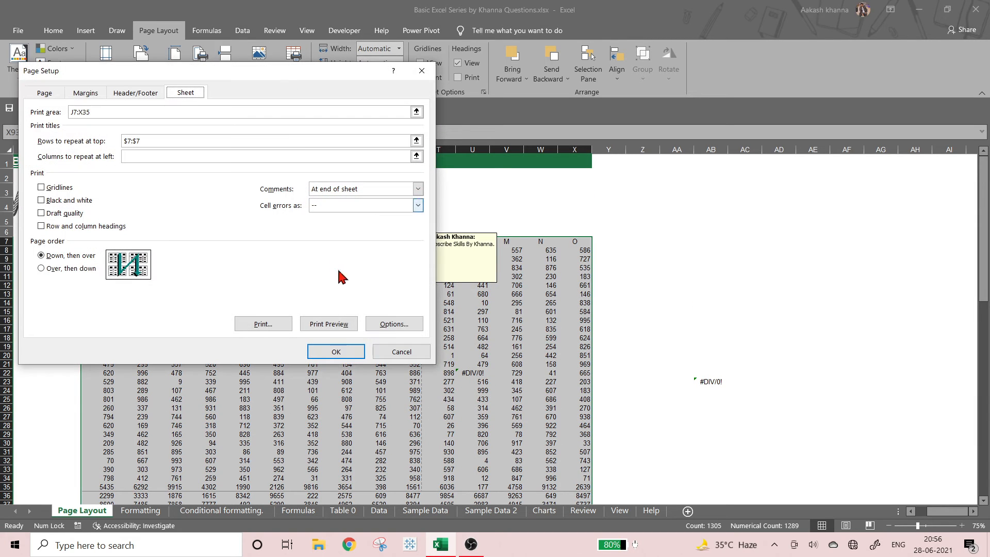
left_click(370, 190)
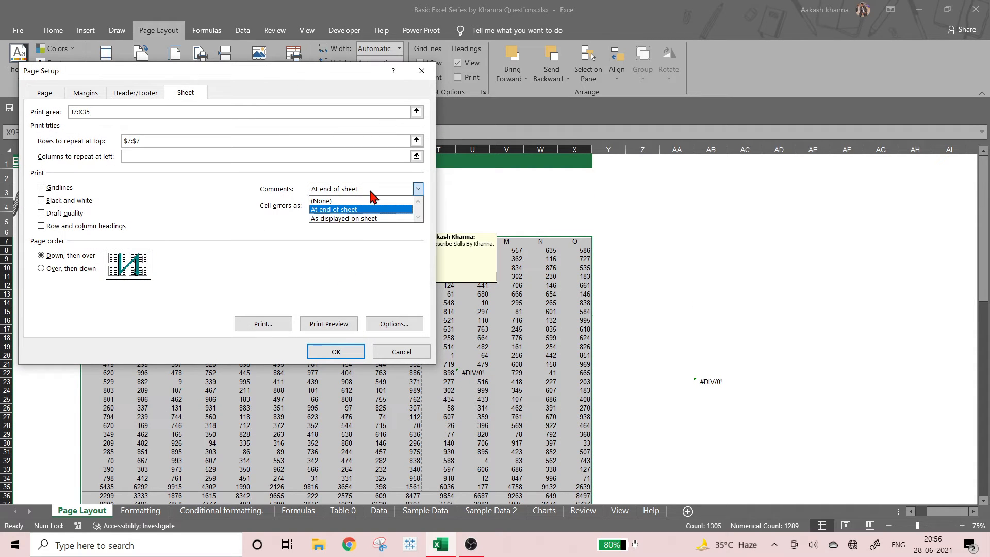
left_click(370, 201)
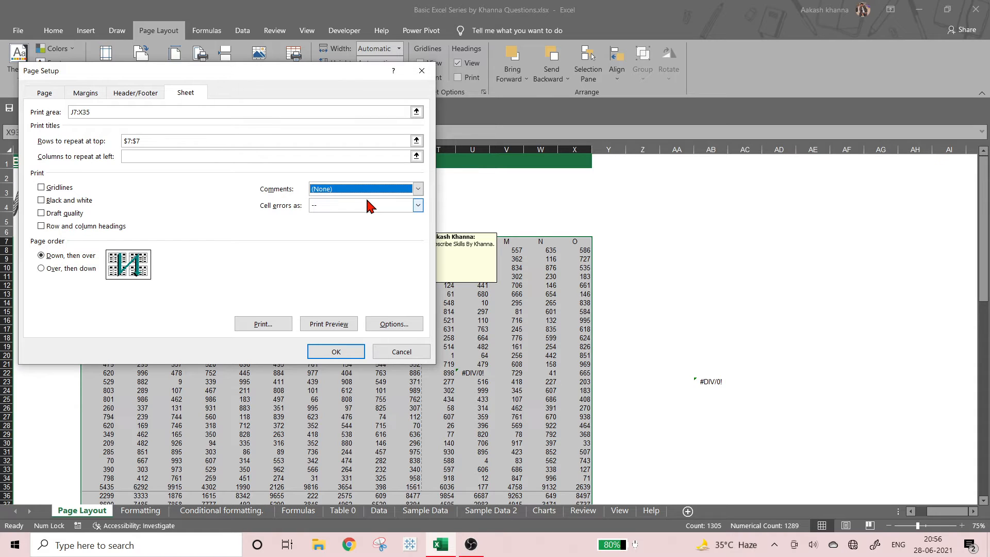
left_click(370, 206)
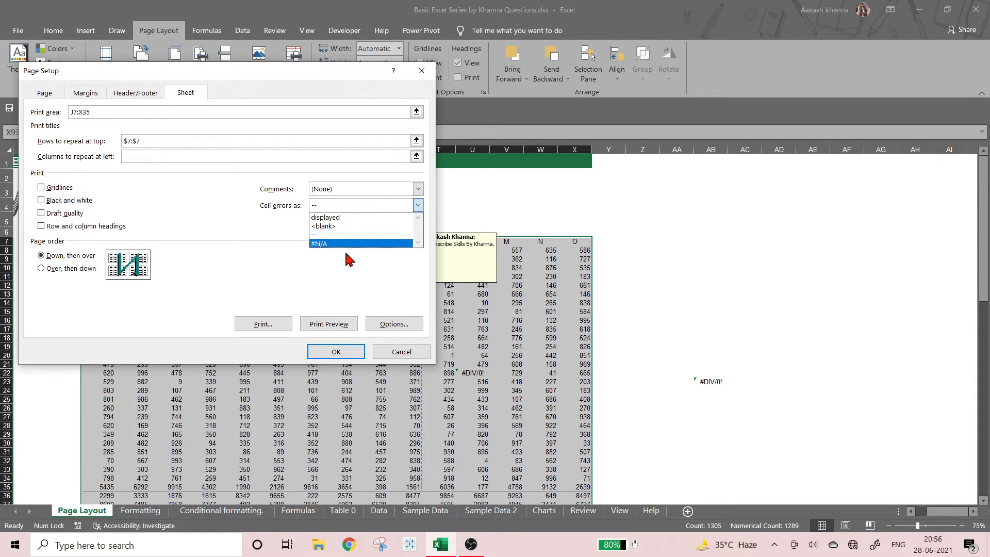
left_click(352, 227)
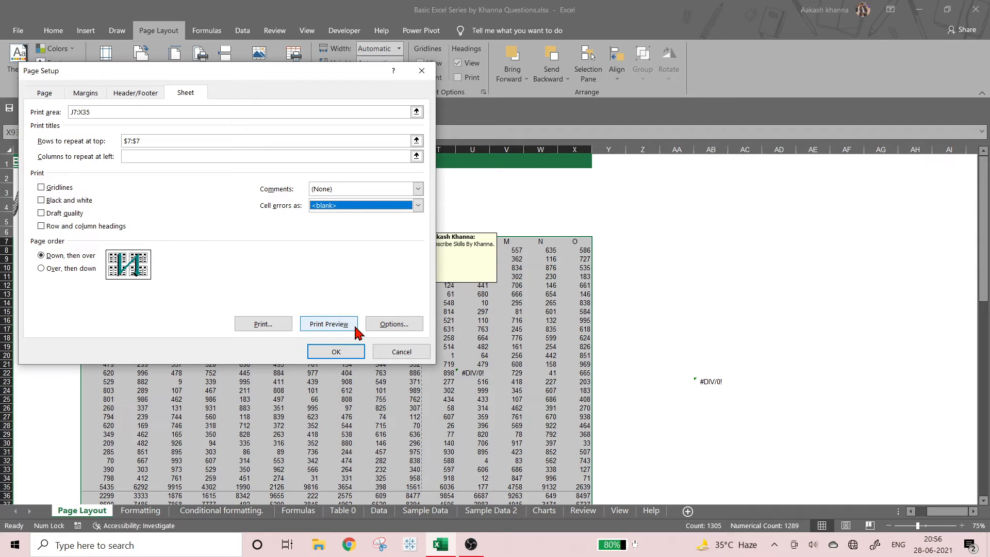
Step: Preview the pages to examine how column L prints with the error cell blank and no comment, and return to the worksheet
left_click(329, 324)
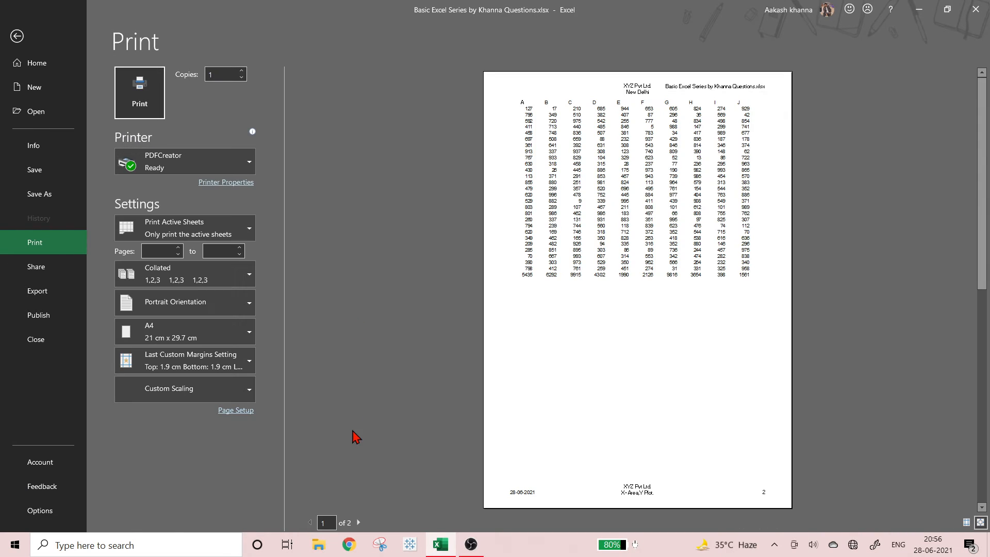
left_click(358, 523)
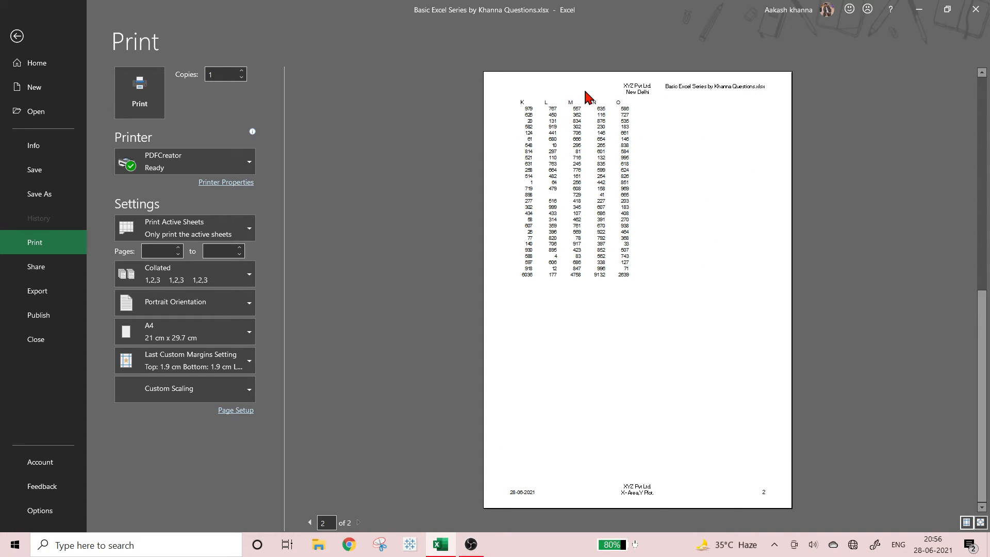
key("Escape")
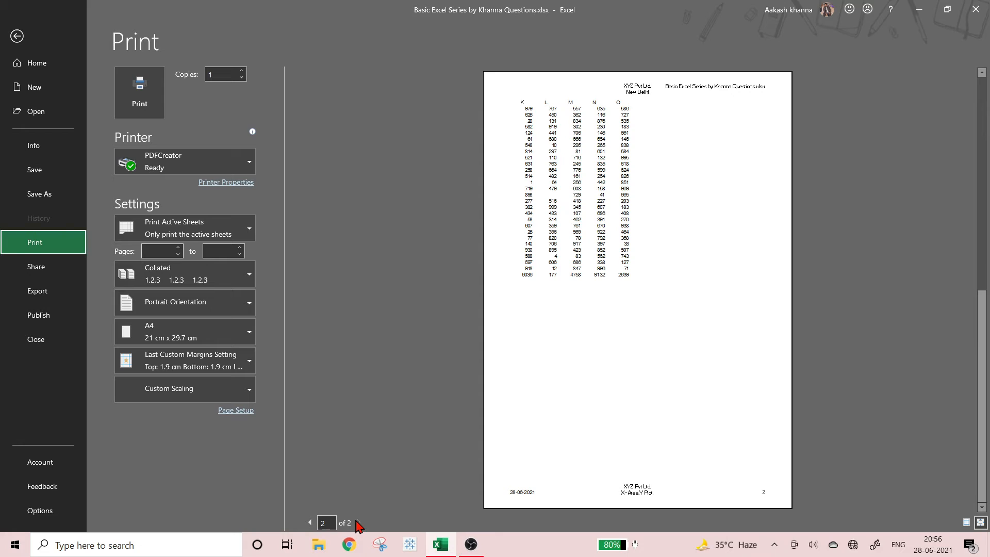
left_click(555, 205)
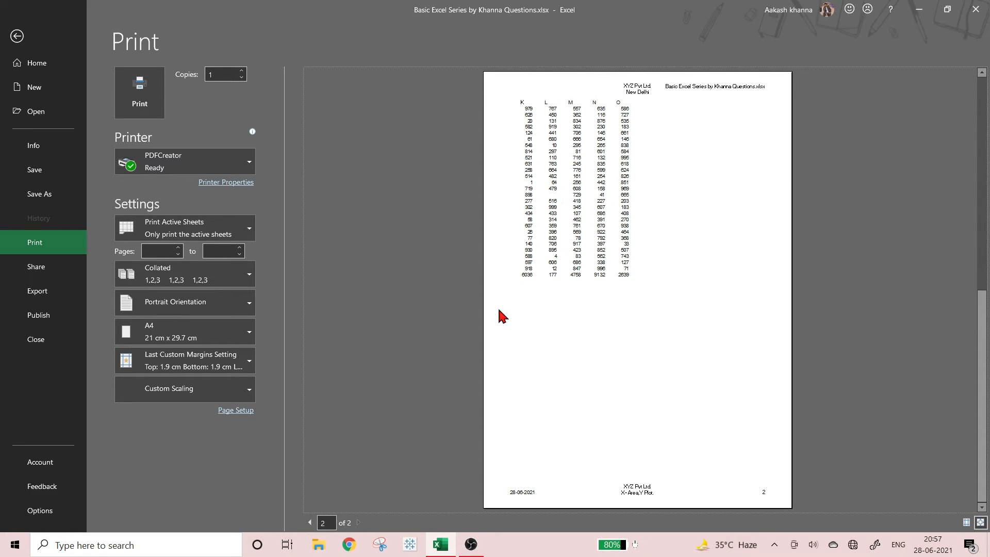
left_click(6, 42)
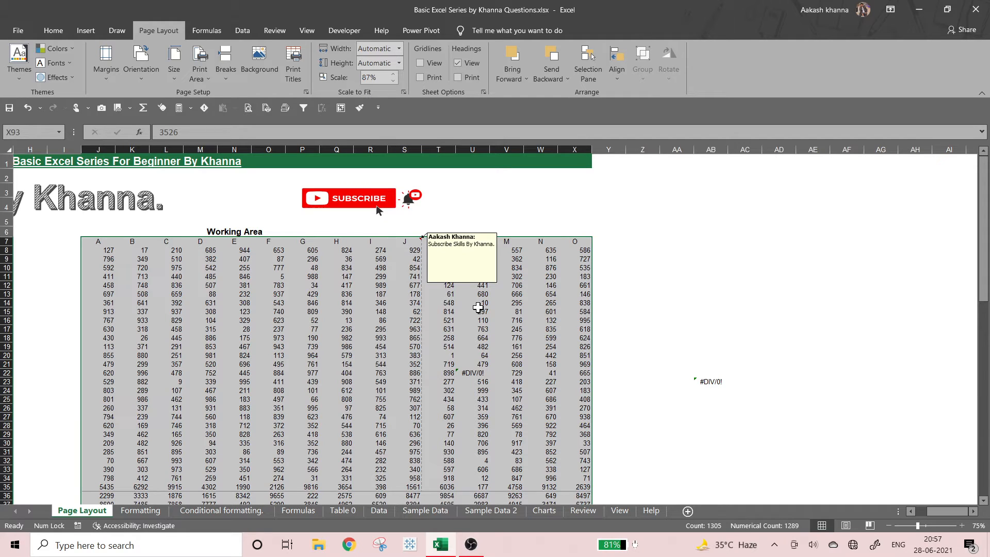
Step: Reset all page breaks on the Page Layout sheet and select cell P9
left_click(459, 322)
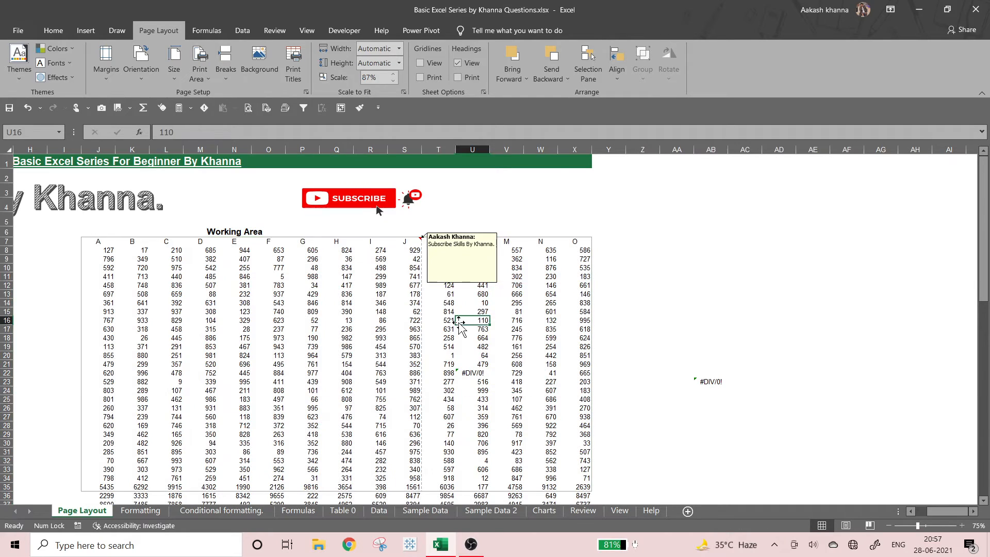
left_click(232, 78)
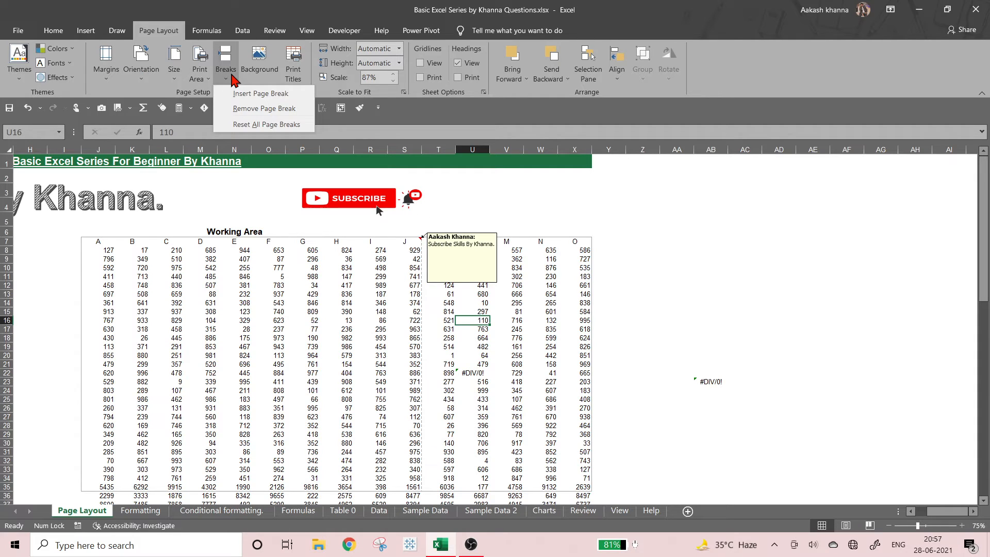
left_click(268, 120)
left_click(294, 259)
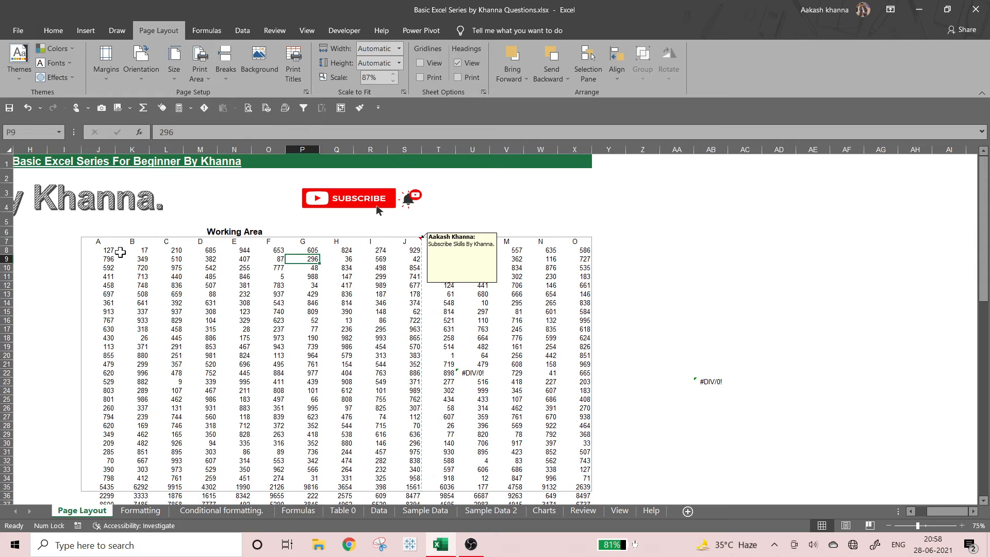
Step: In the sheet's page setup, keep comments at (None) and set cell errors to print as #N/A
left_click(294, 68)
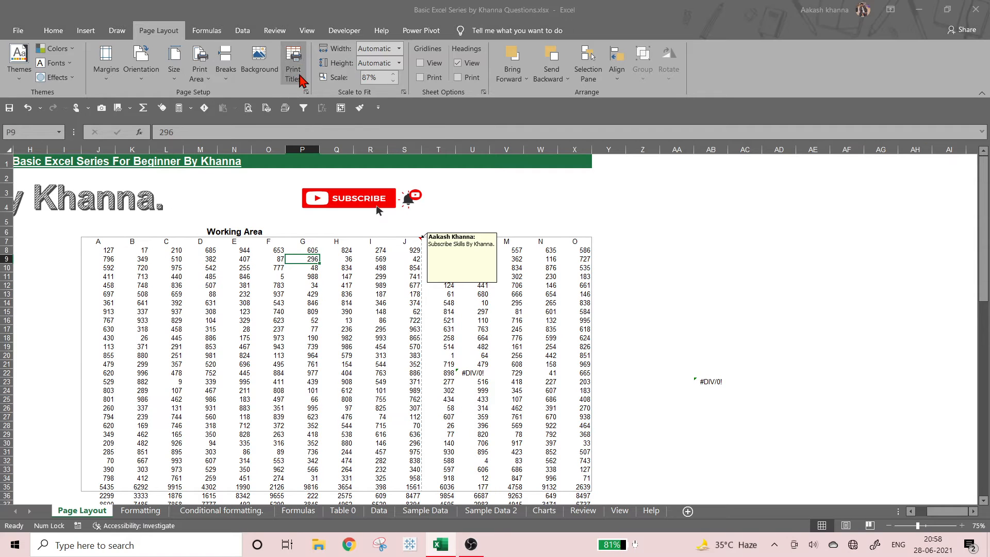
left_click(327, 192)
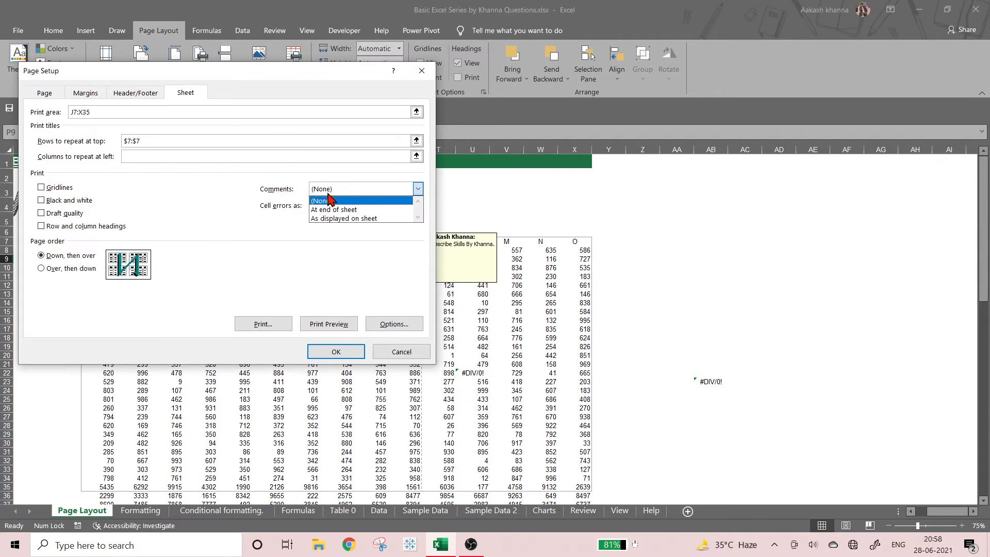
left_click(328, 199)
left_click(327, 205)
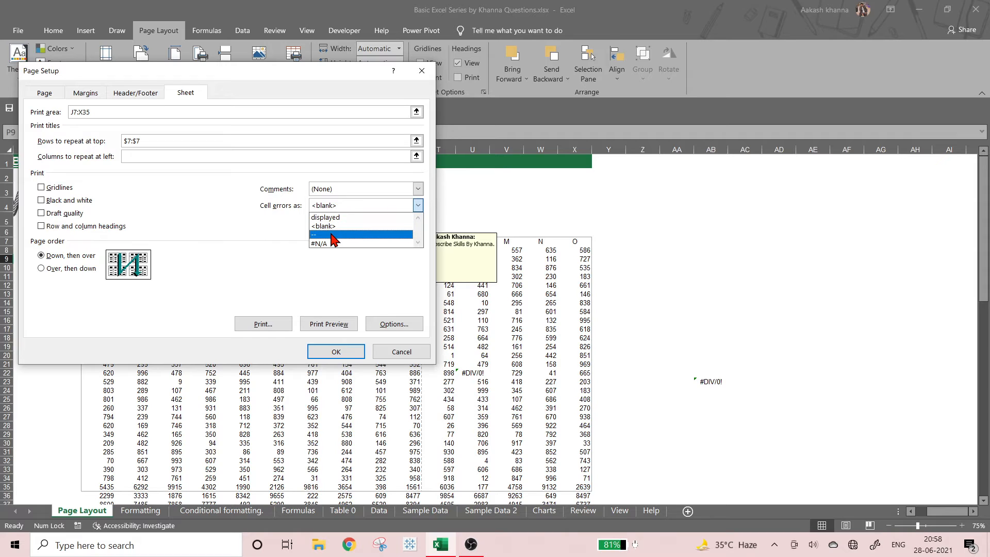
left_click(336, 218)
left_click(339, 206)
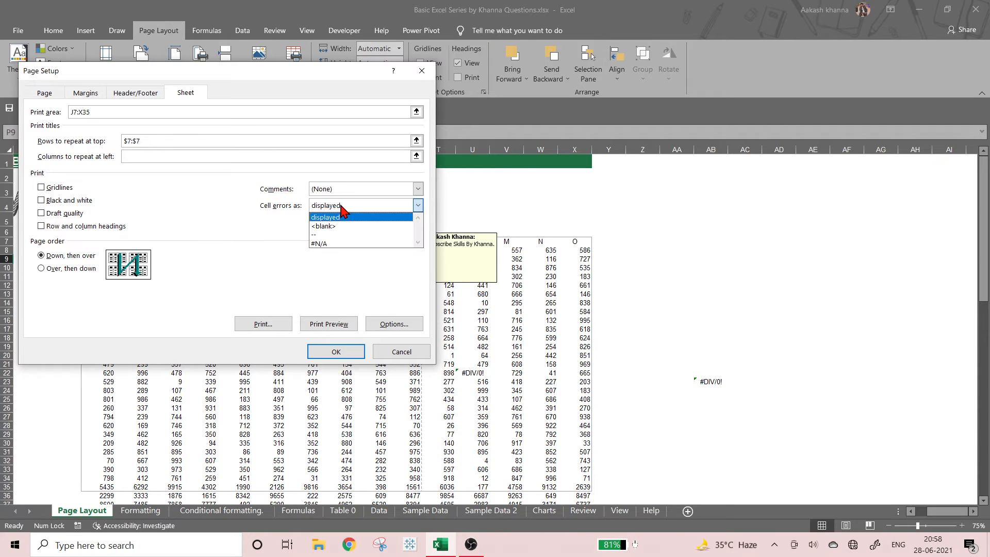
left_click(335, 244)
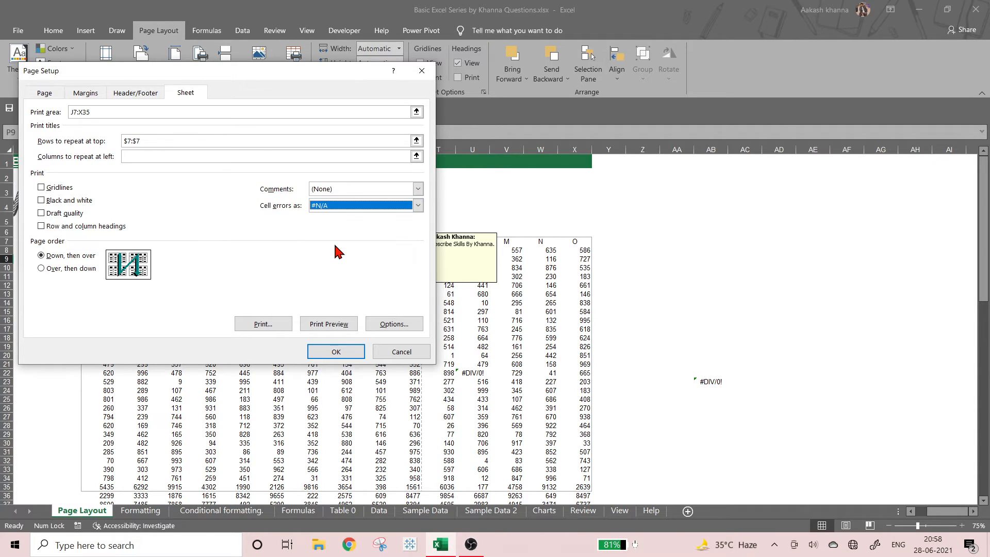
Step: Preview both printed pages to check how the error cell in column L prints, and return to the worksheet
left_click(329, 324)
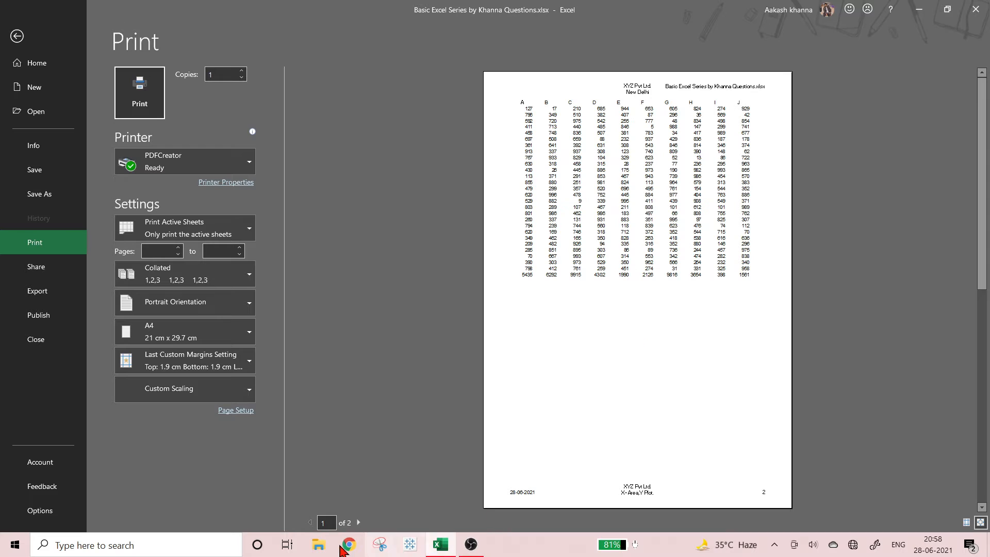
left_click(358, 526)
left_click(359, 523)
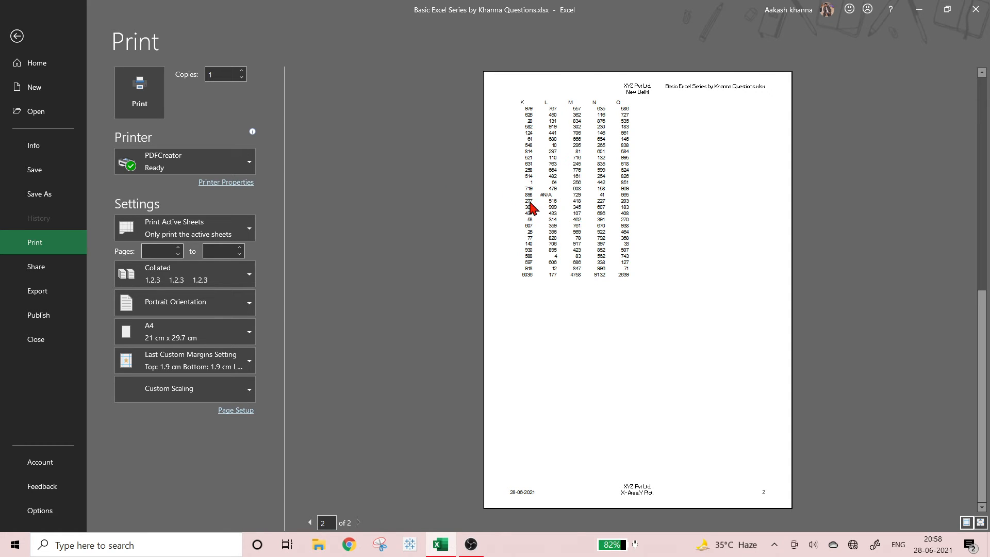
left_click(19, 36)
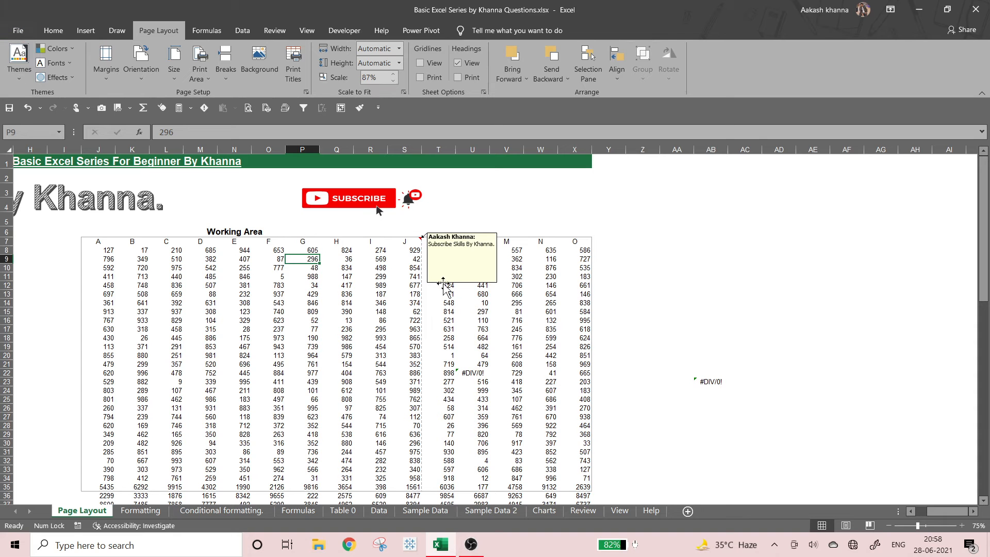
Step: Enter N/A in cell AB24, directly below the #DIV/0! error
left_click(719, 392)
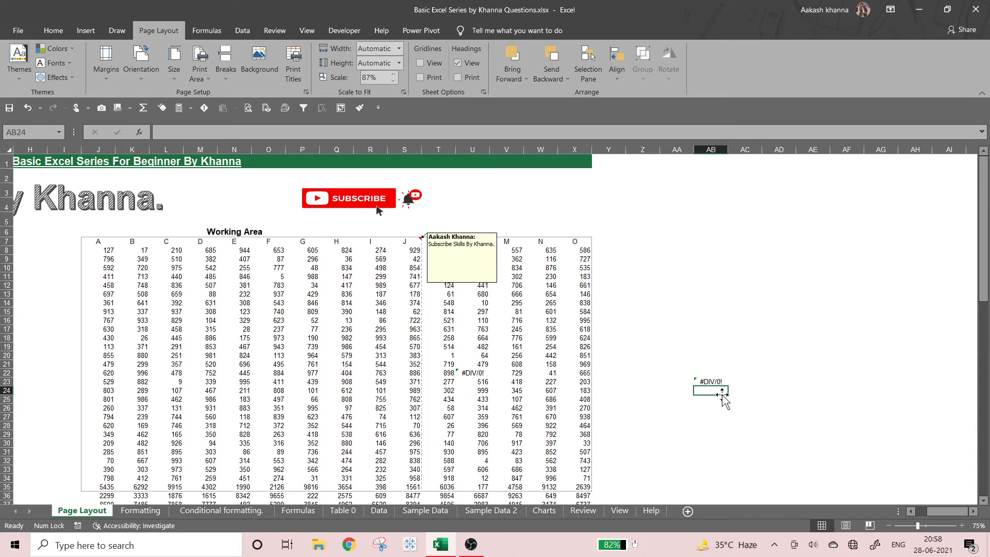
type("n")
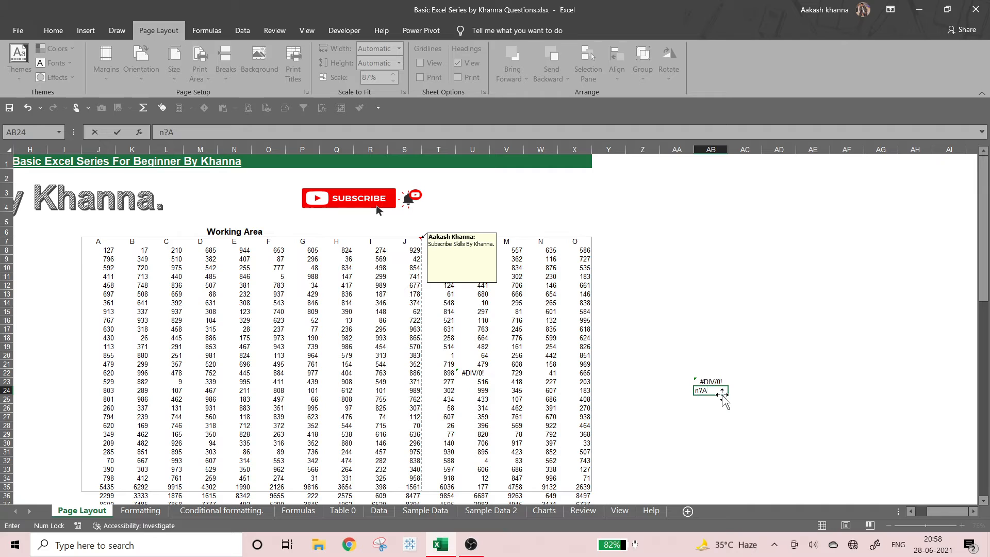
type("N/A")
key("ctrl+Return")
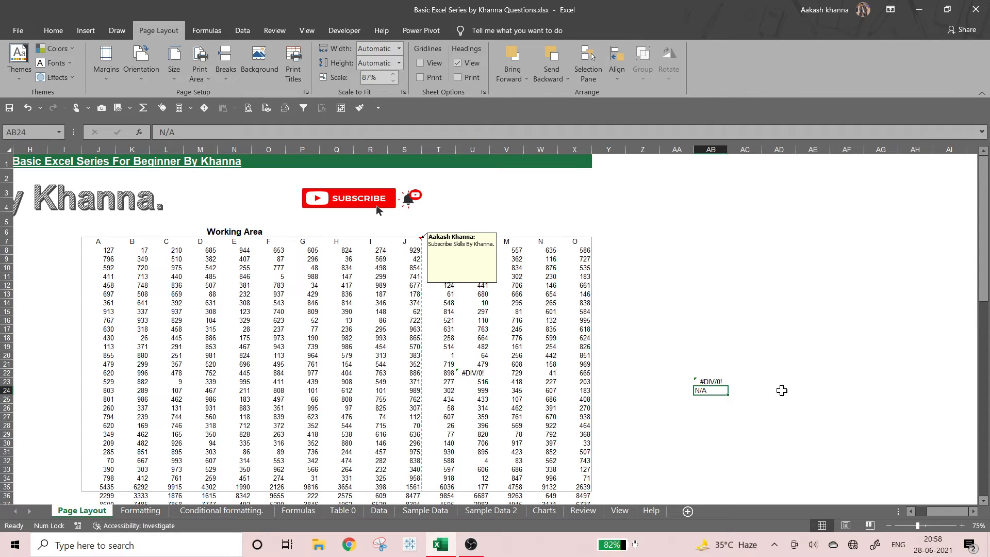
Step: Clear the contents of the range AA20:AB29 and select cell Z13
left_click_drag(693, 352, 718, 438)
key("Delete")
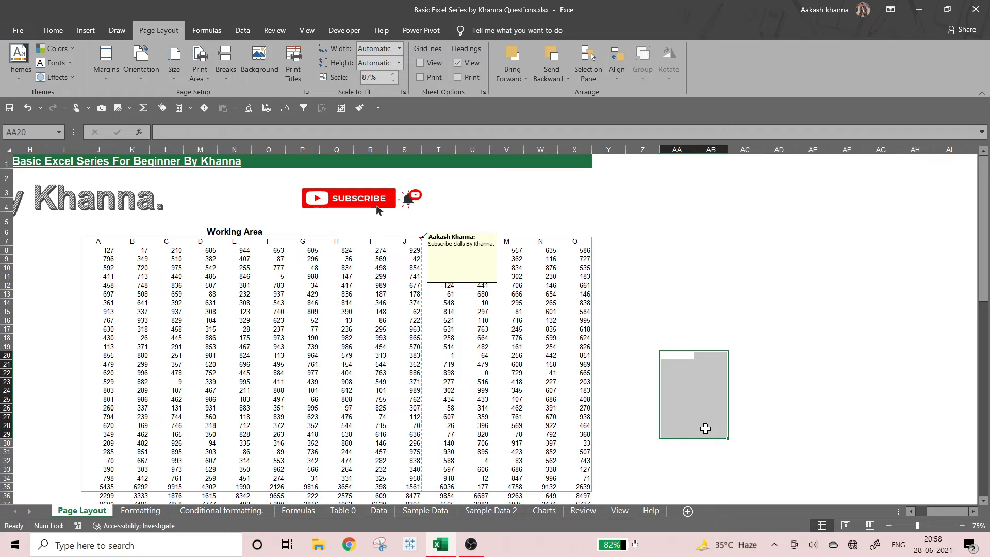
left_click(655, 295)
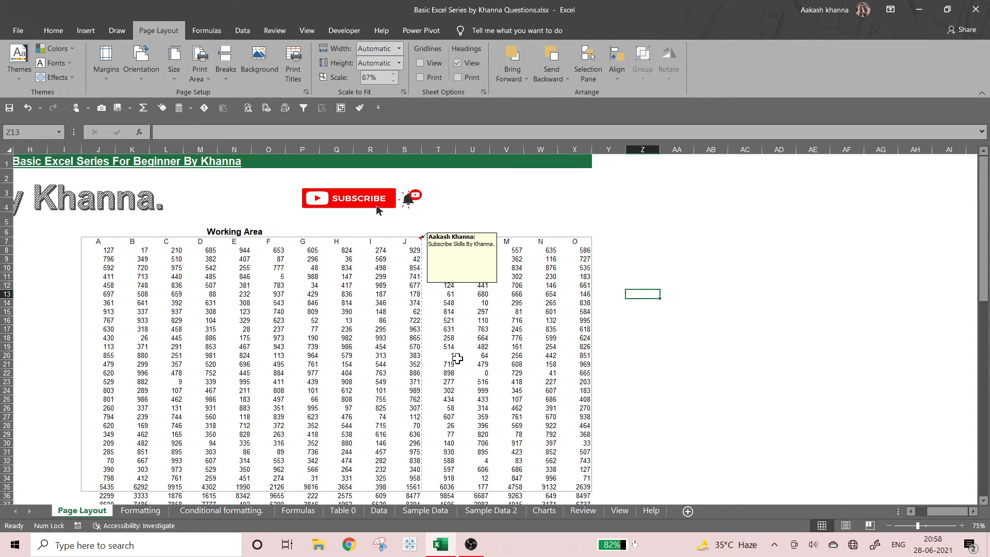
Step: Delete the comment attached to header cell S7 of the Working Area table and select cell Y11
right_click(415, 242)
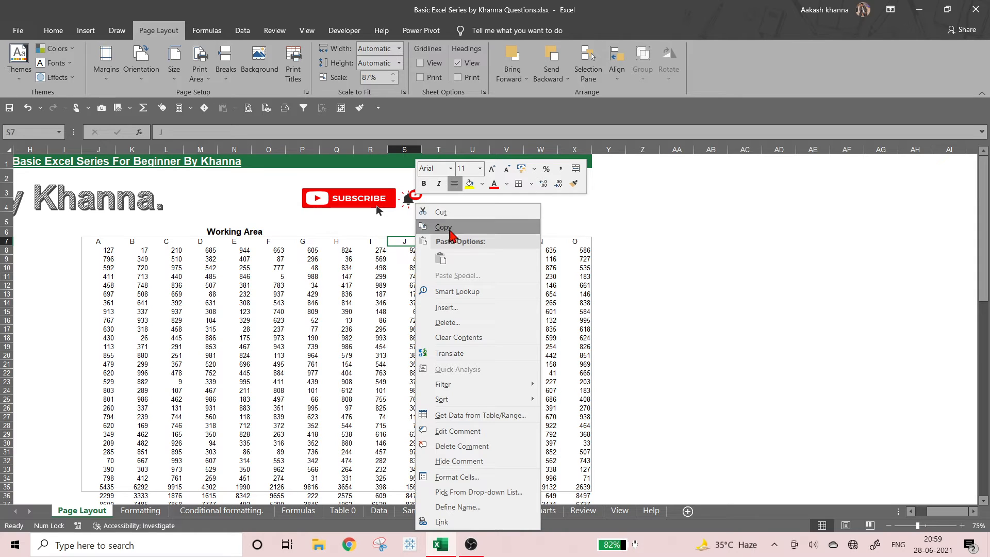
left_click(459, 451)
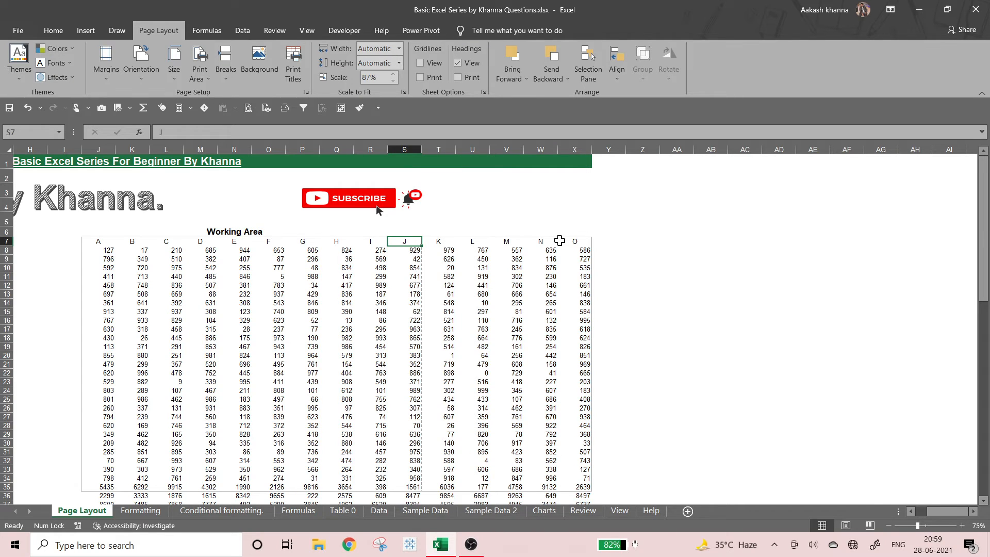
left_click(598, 277)
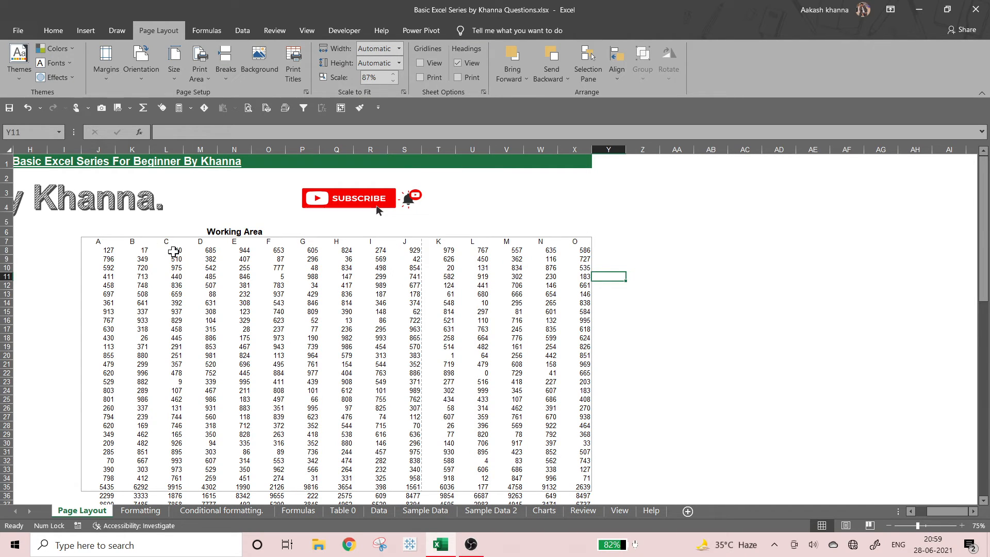
Step: Select the range J7:P24 in the Working Area table and check the print area in the page setup without changing it
left_click_drag(937, 516, 929, 516)
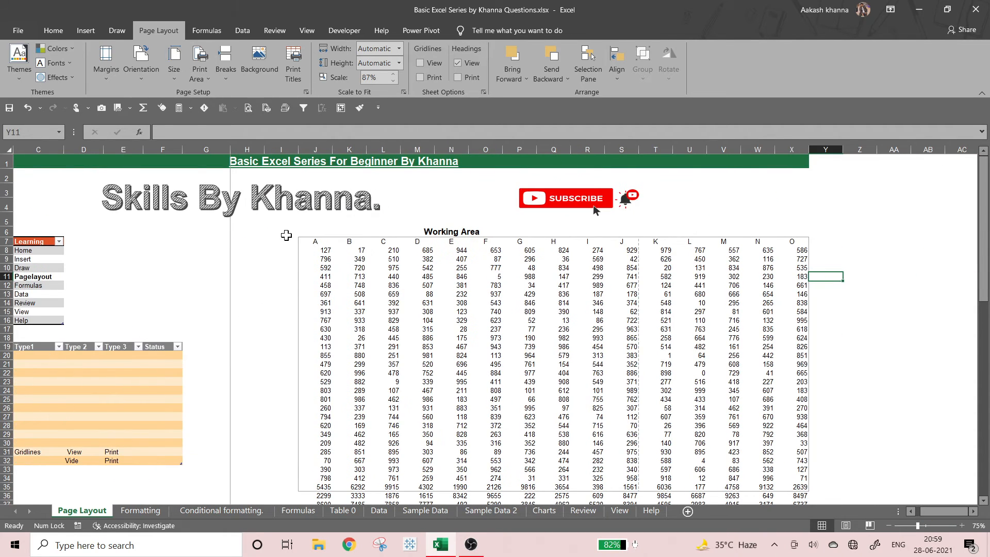
left_click(320, 243)
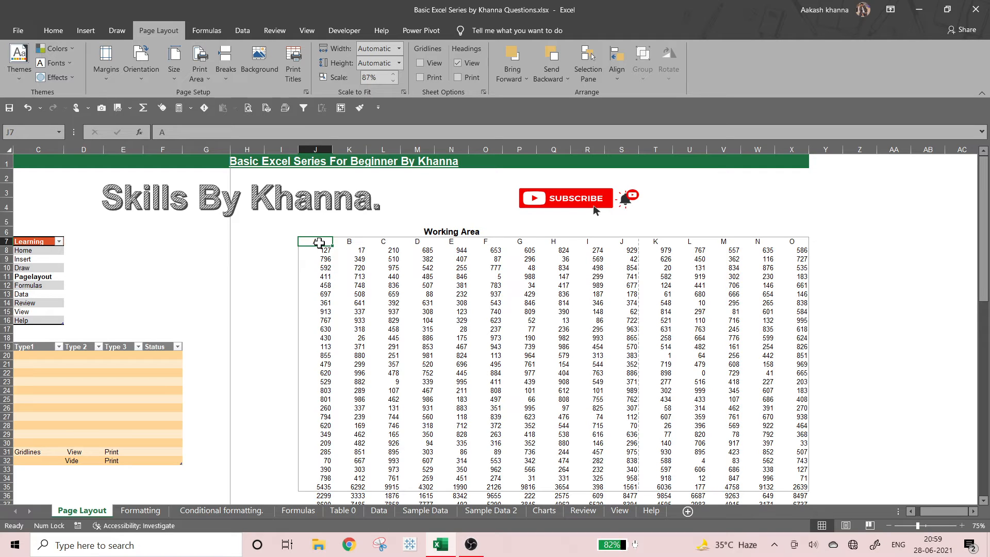
left_click_drag(320, 242, 510, 391)
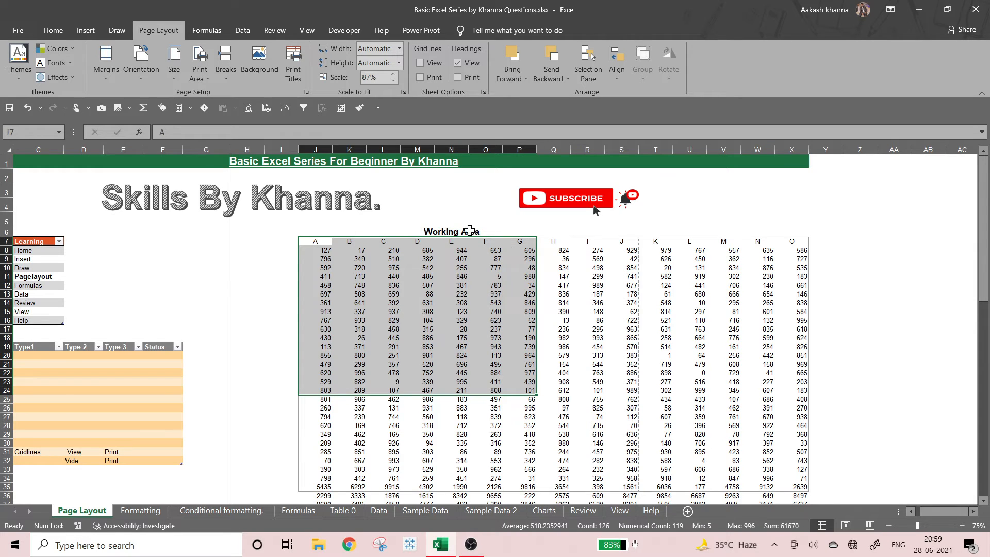
left_click(294, 68)
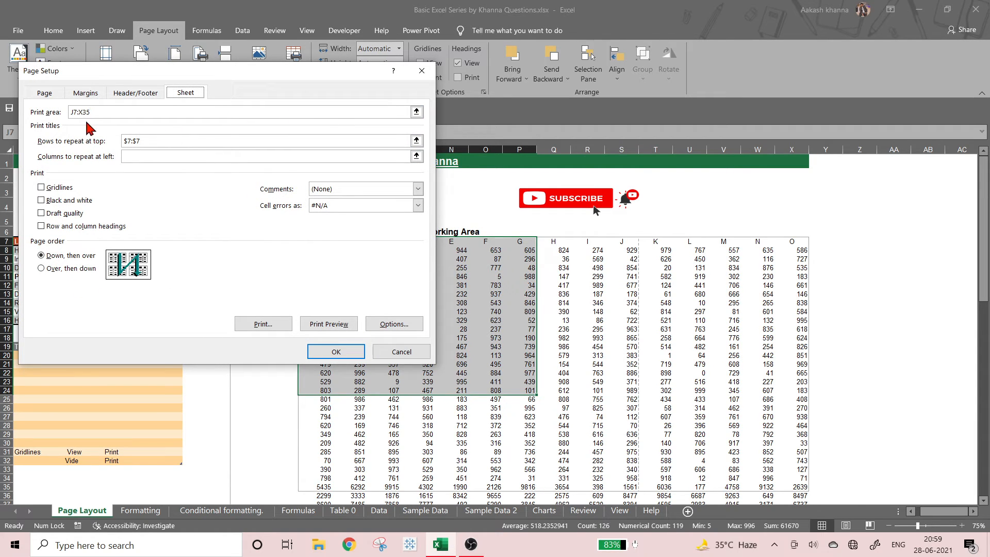
left_click(419, 76)
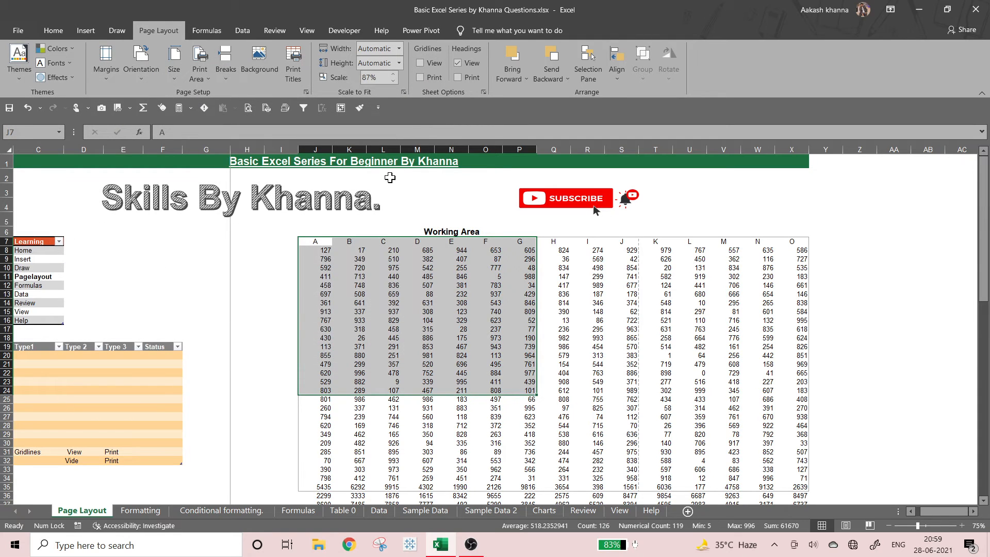
Step: In the print settings, compare Print Active Sheets with Print Selection and leave Print Selection chosen
key("ctrl+p")
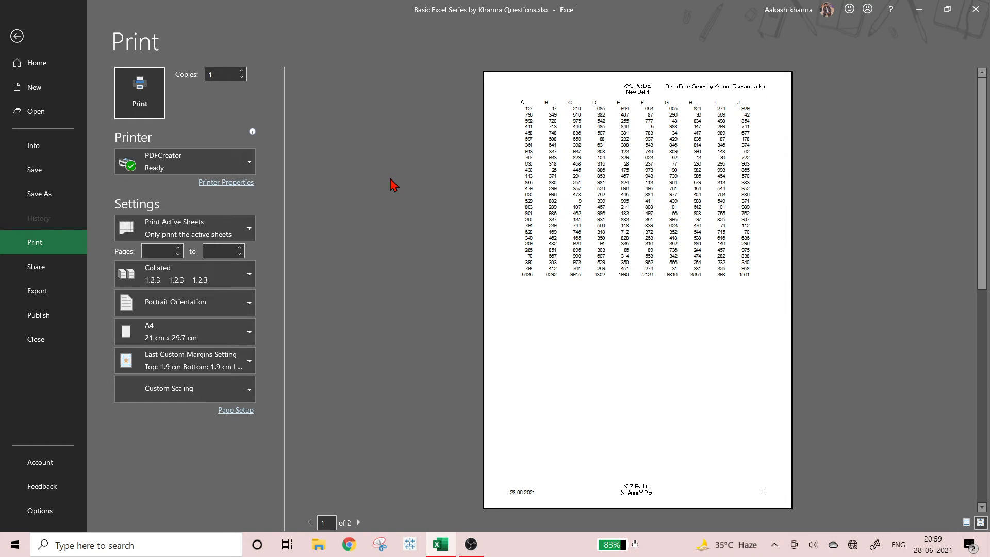
left_click(201, 235)
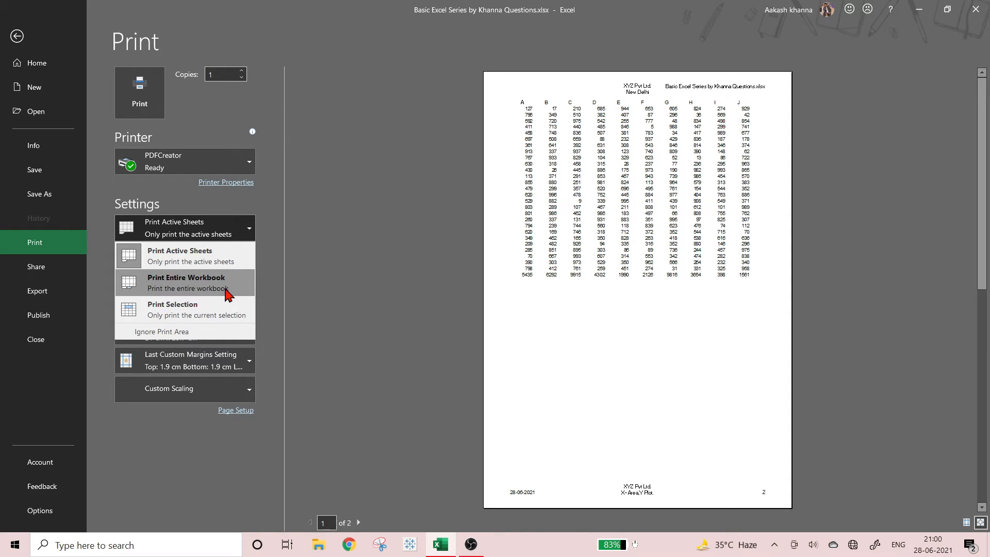
left_click(225, 312)
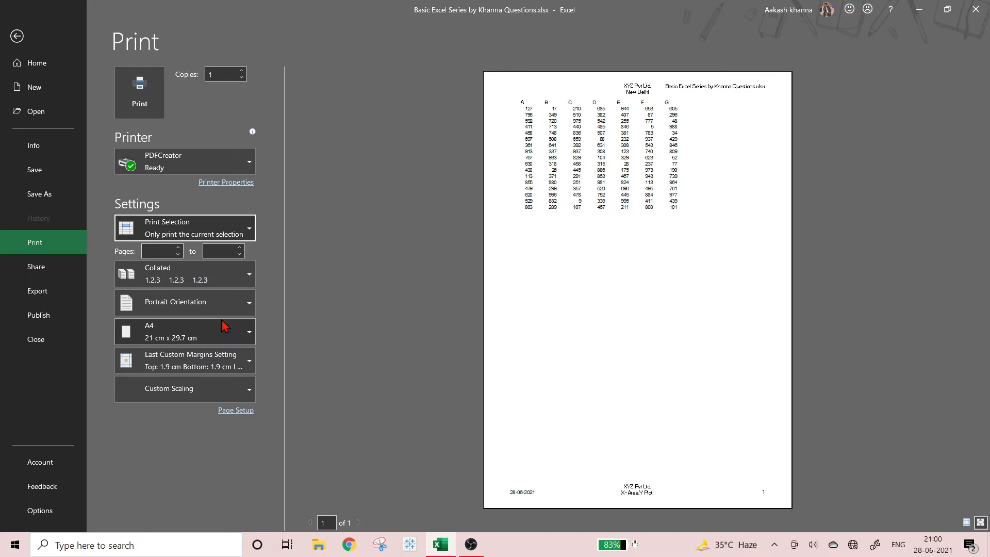
left_click(236, 235)
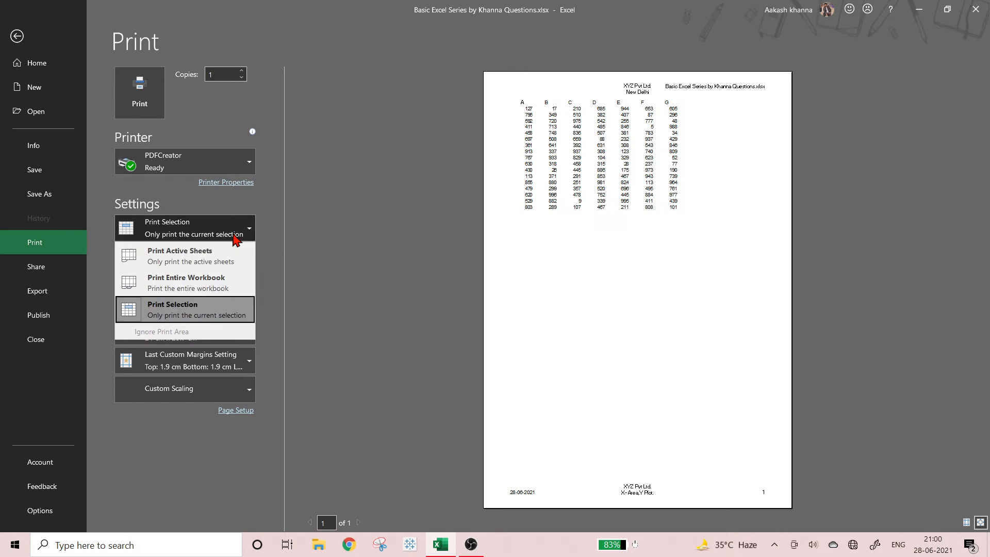
left_click(212, 269)
left_click(201, 233)
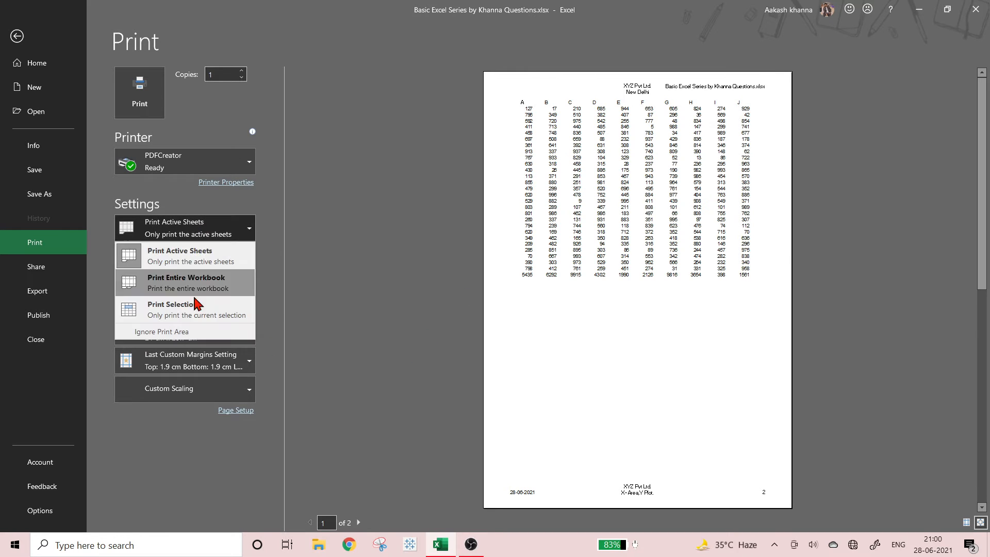
left_click(196, 305)
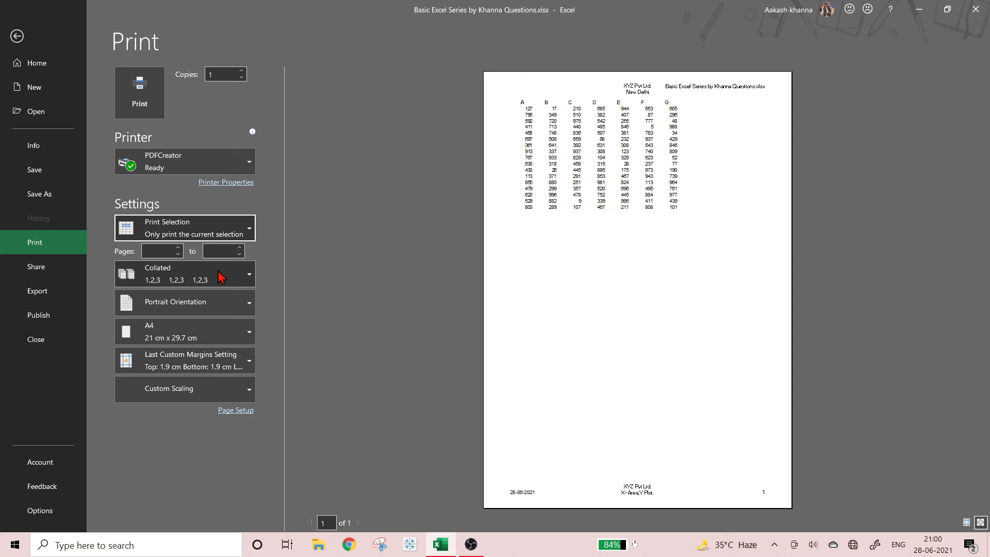
Step: Set the starting print page to 1, and switch collation to Uncollated and back to Collated
left_click(178, 248)
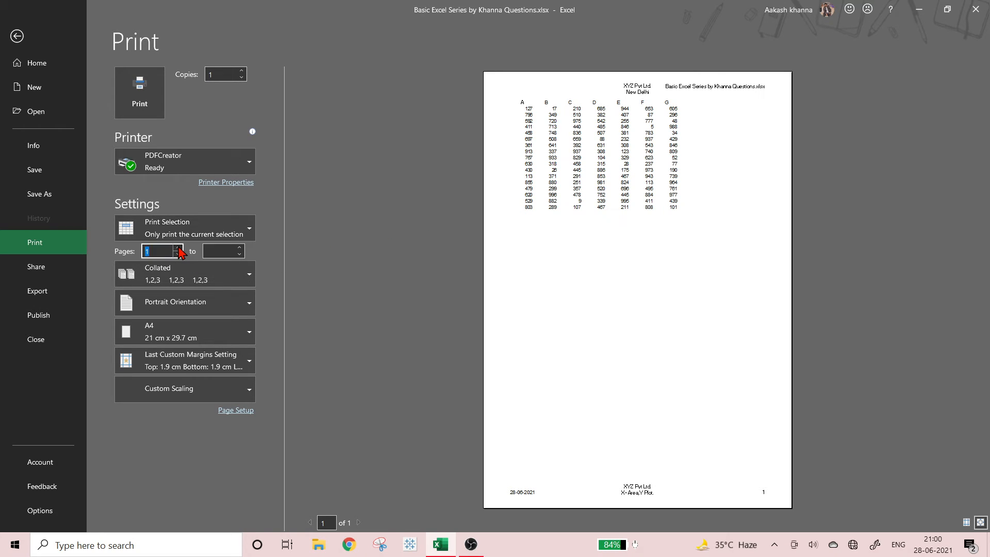
left_click(286, 256)
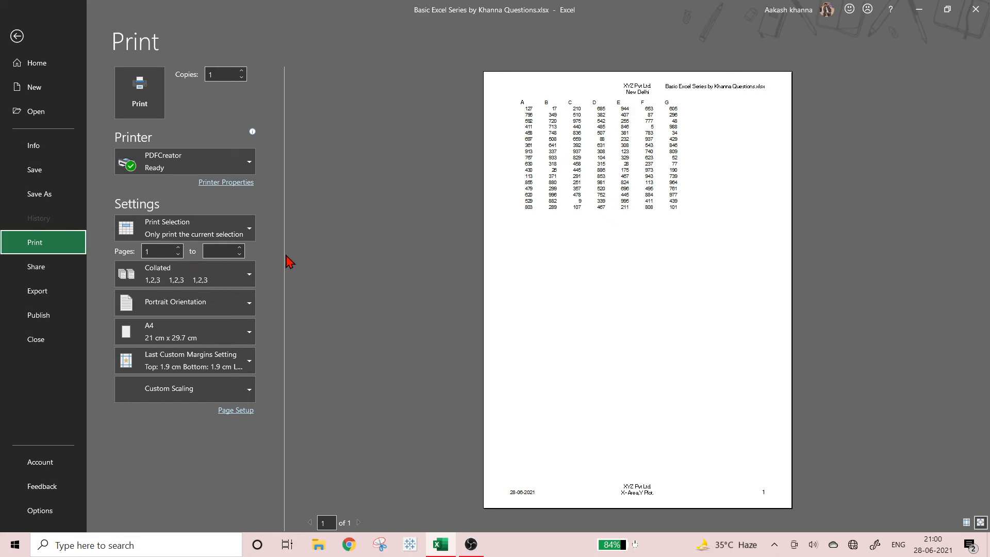
left_click(218, 279)
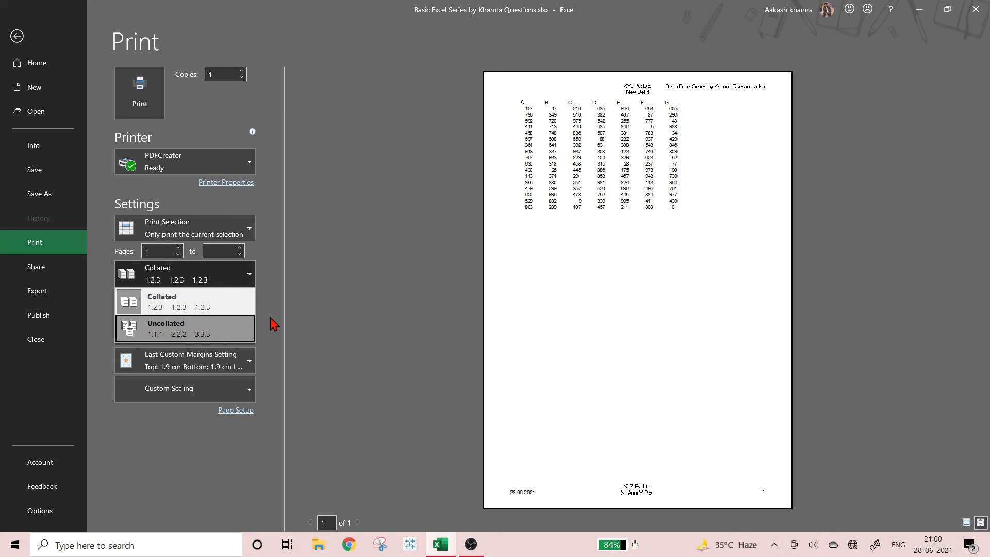
left_click(214, 339)
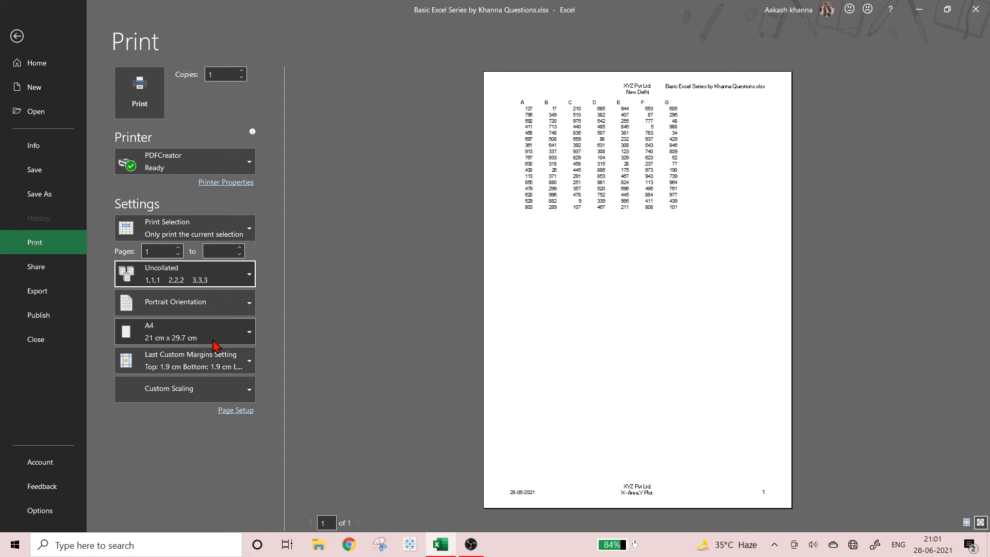
left_click(162, 287)
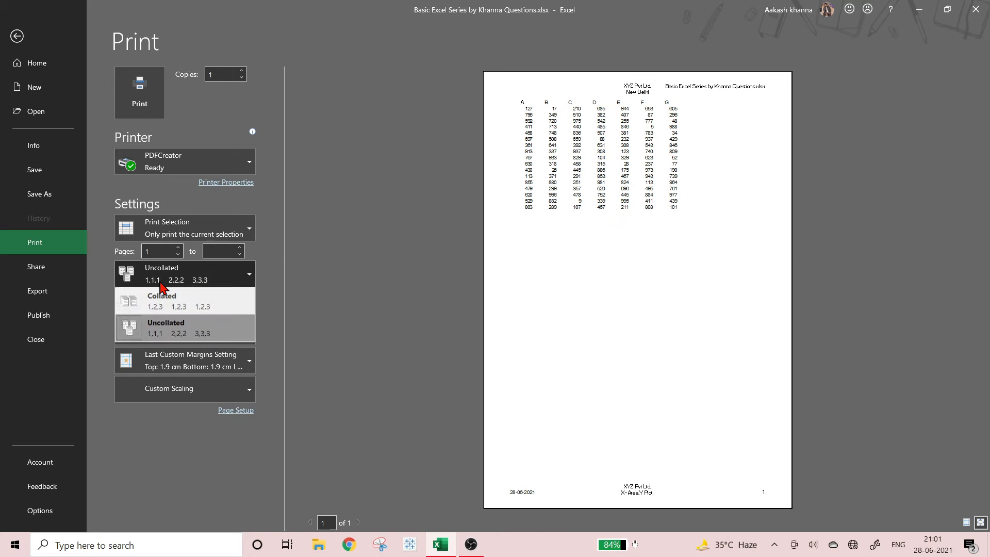
left_click(174, 311)
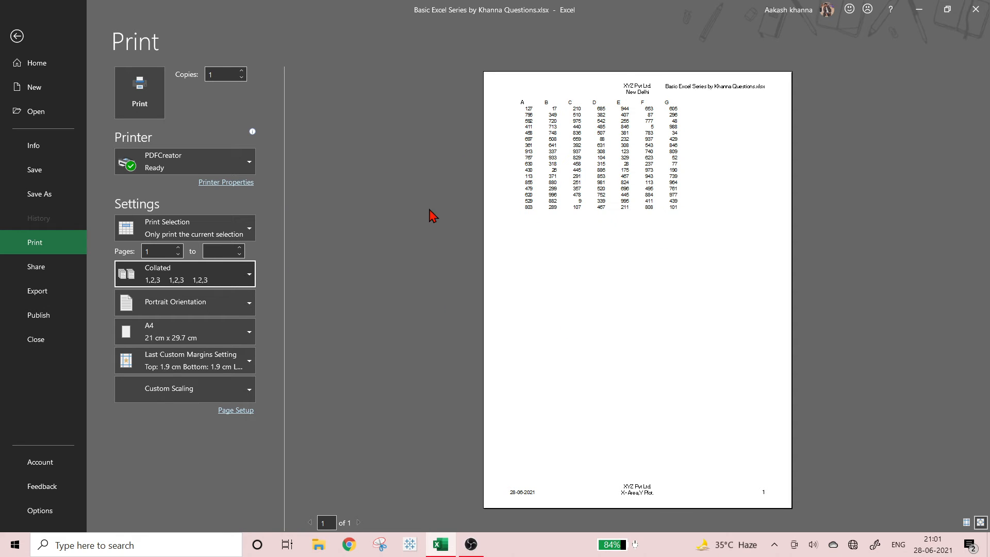
Step: Change the printed page to Landscape Orientation
left_click(251, 308)
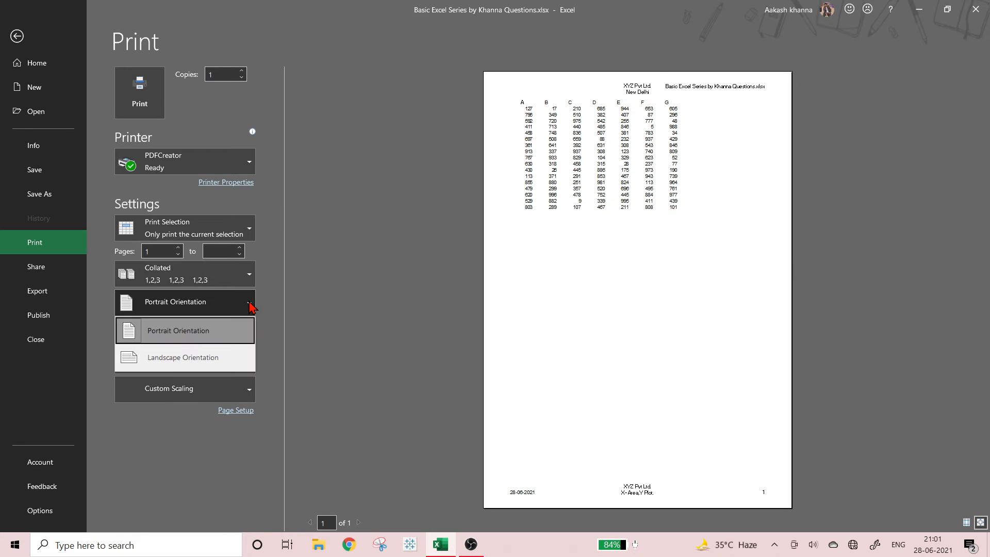
left_click(233, 355)
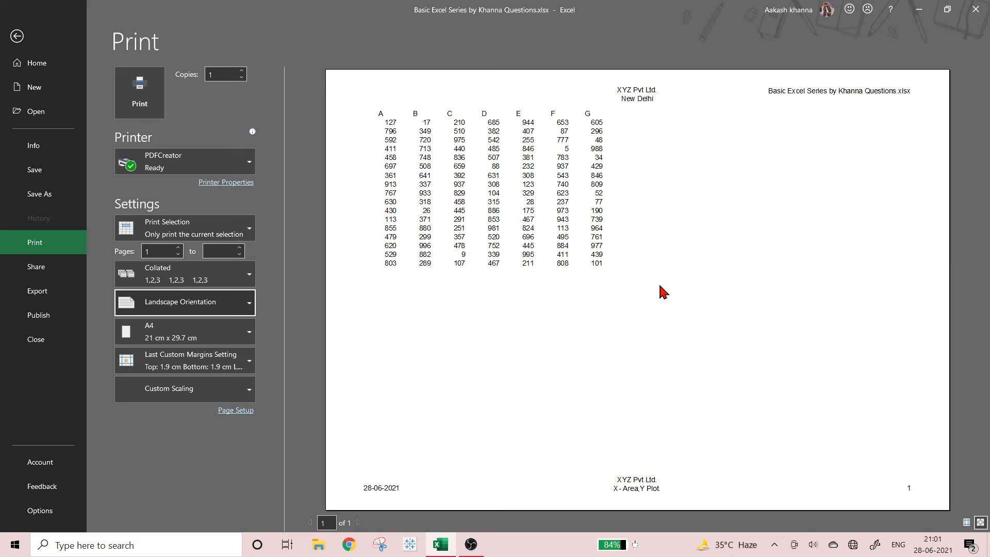
Step: Review the available paper sizes in the print settings, leaving A4 selected
left_click(215, 331)
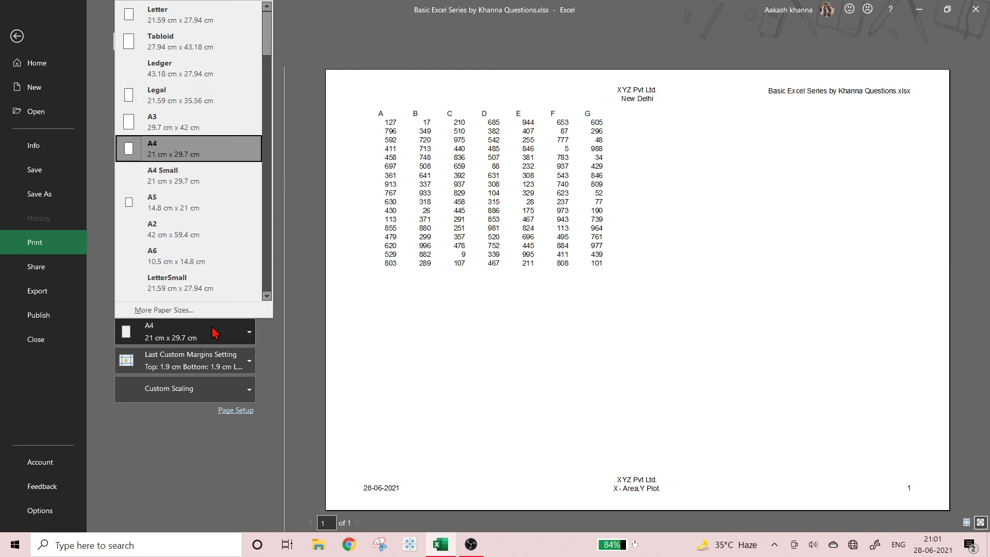
left_click(216, 332)
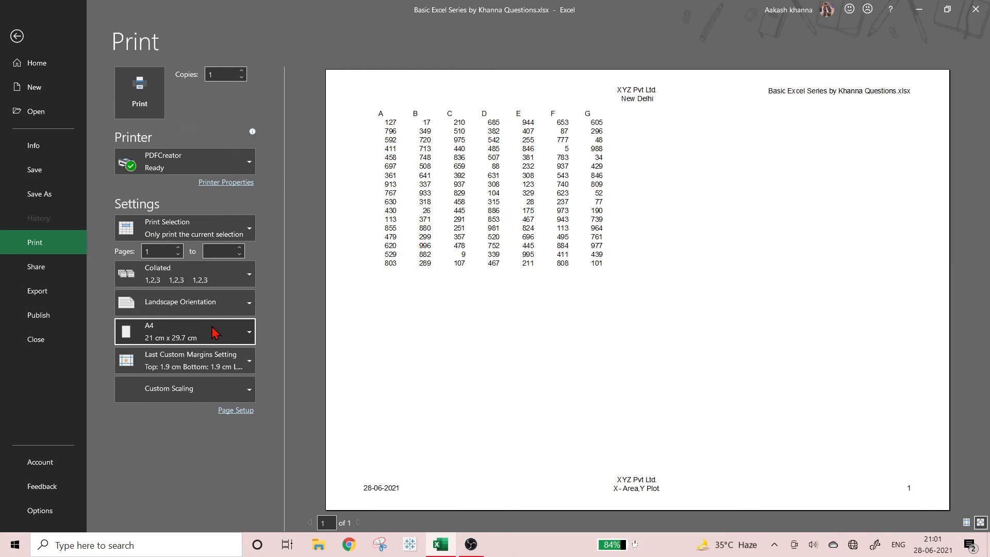
left_click(216, 331)
left_click(212, 333)
Step: Preview the printout with Narrow and Wide margins, and settle on Normal margins
left_click(208, 361)
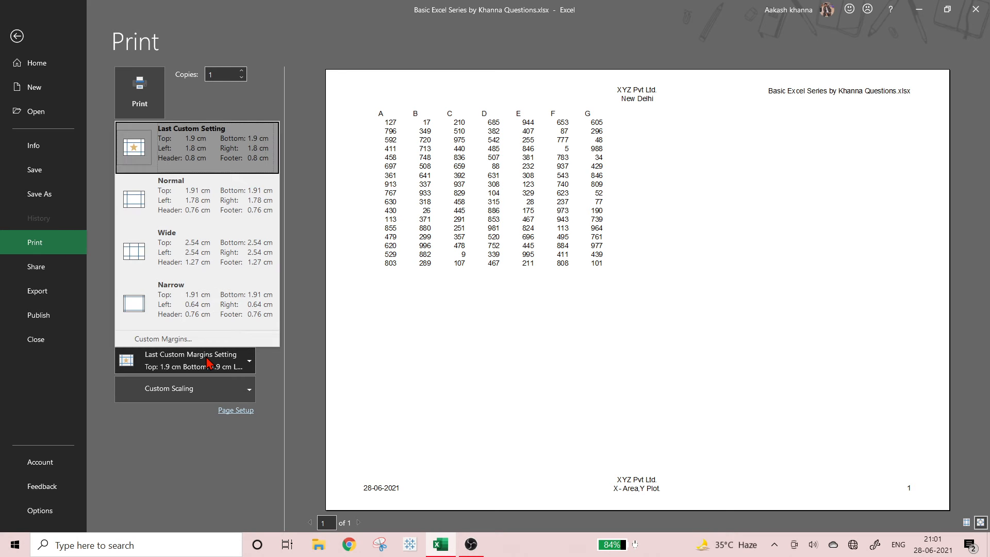
left_click(198, 299)
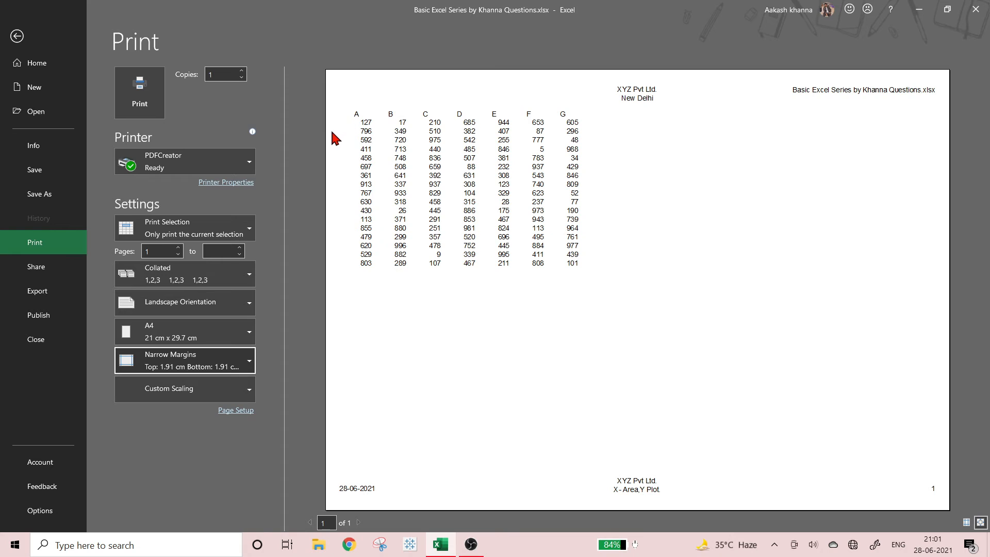
left_click(191, 367)
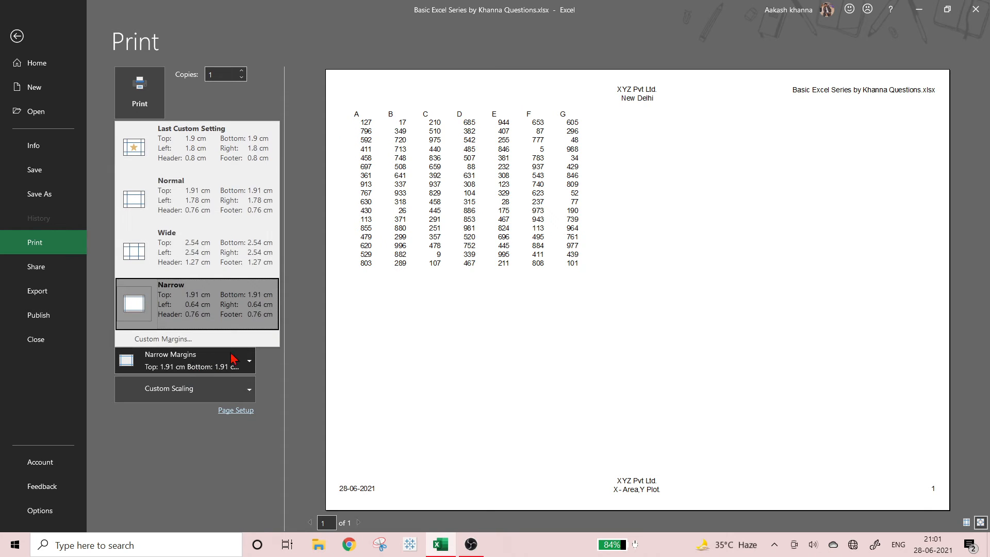
left_click(195, 258)
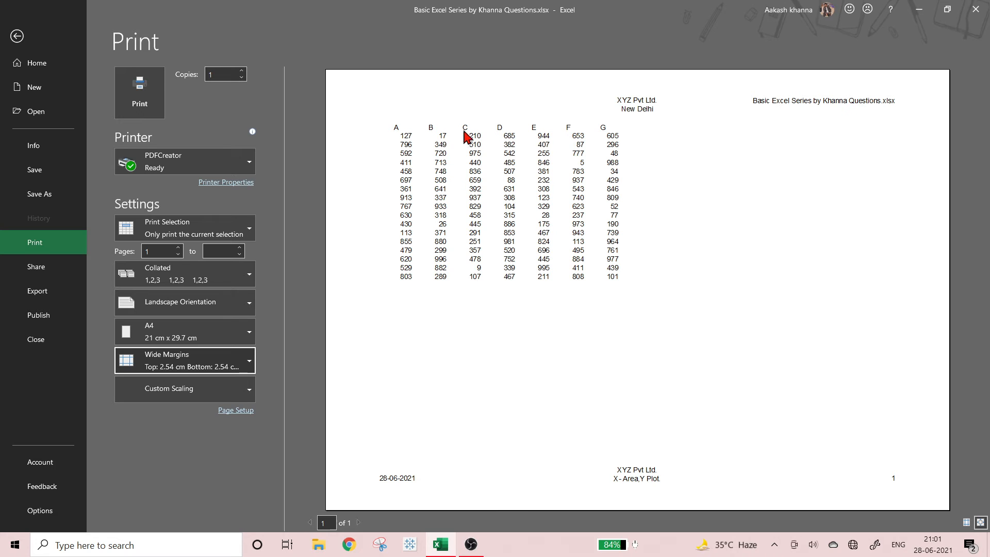
left_click(229, 365)
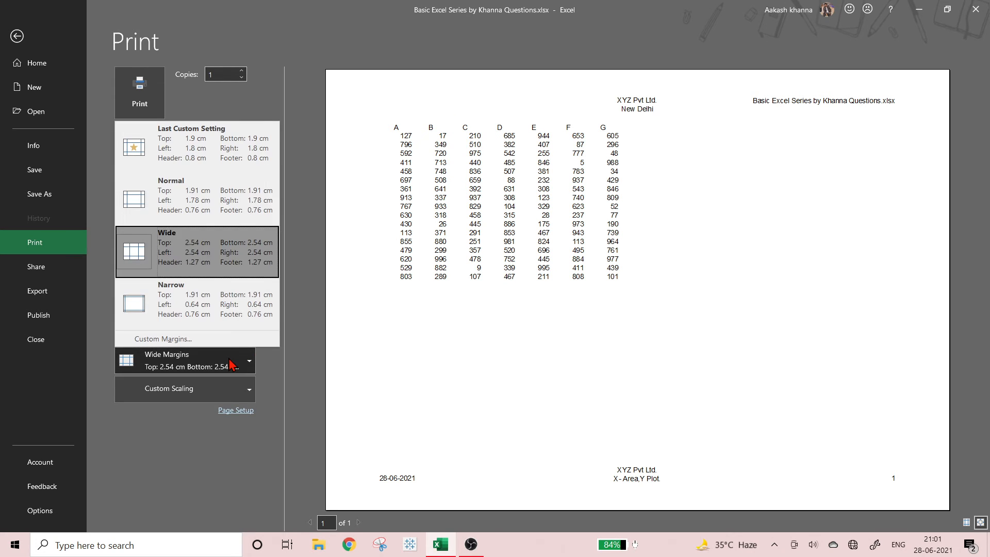
left_click(242, 201)
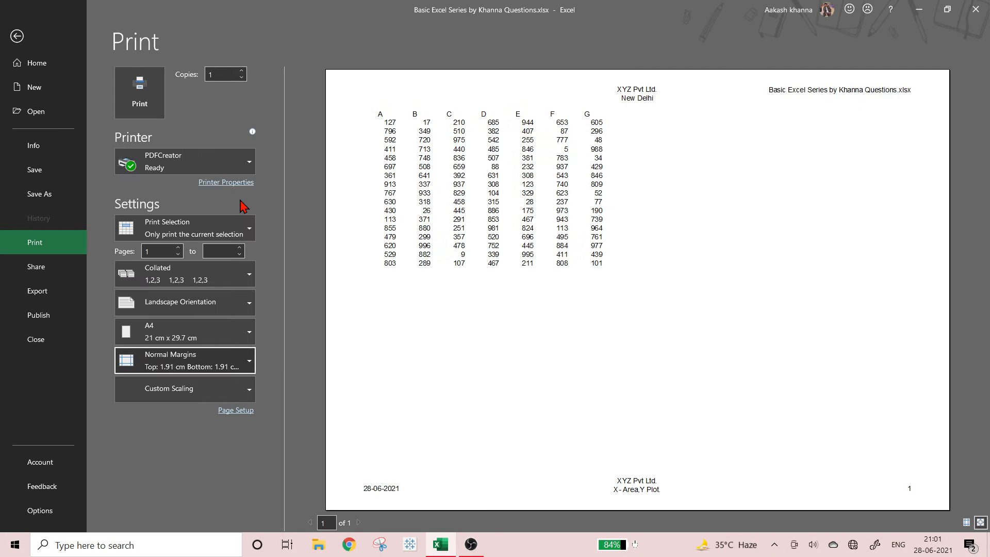
Step: Check the print scaling options without changing them, and return to the worksheet
left_click(199, 400)
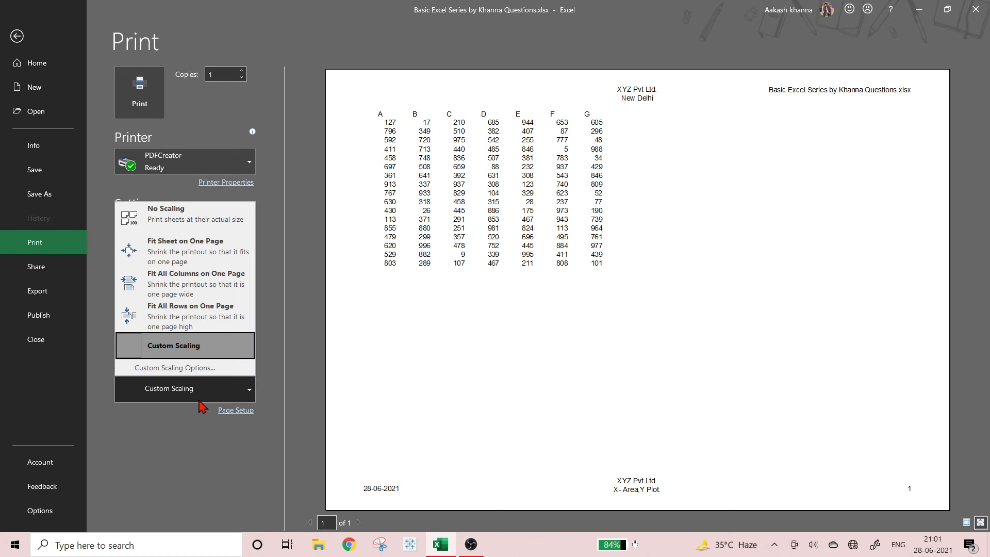
left_click(407, 363)
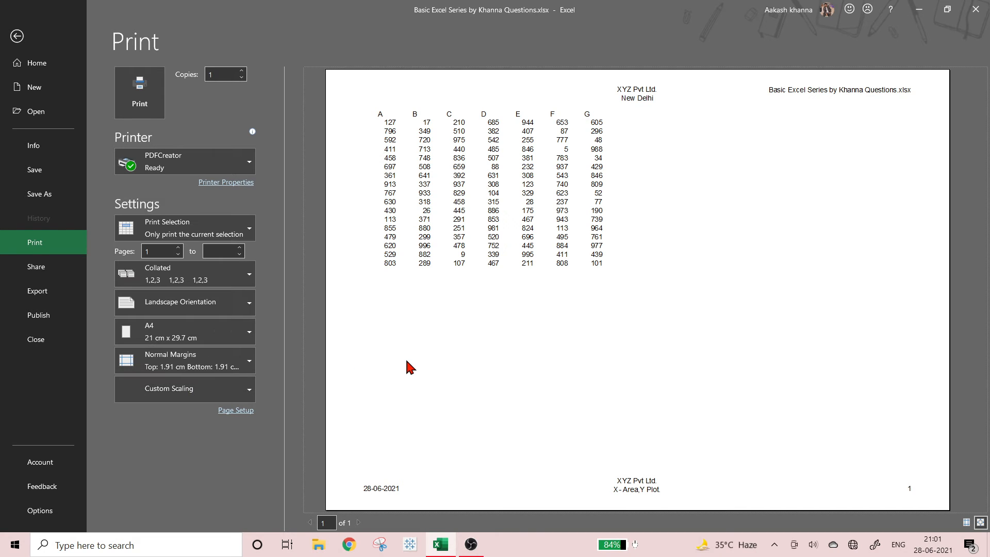
left_click(36, 40)
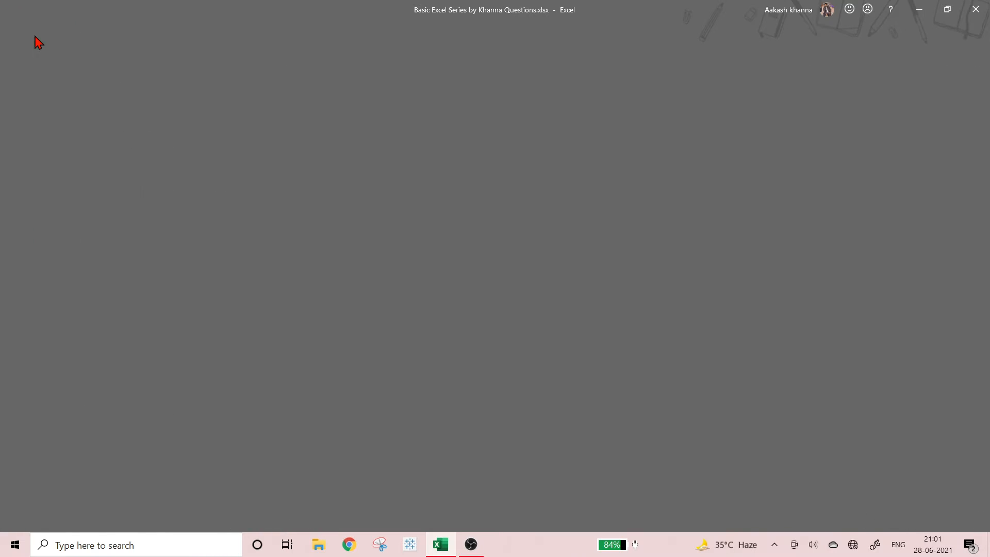
Step: Copy the Working Area table's last three columns, M to O, as range V7:X93
left_click(318, 241)
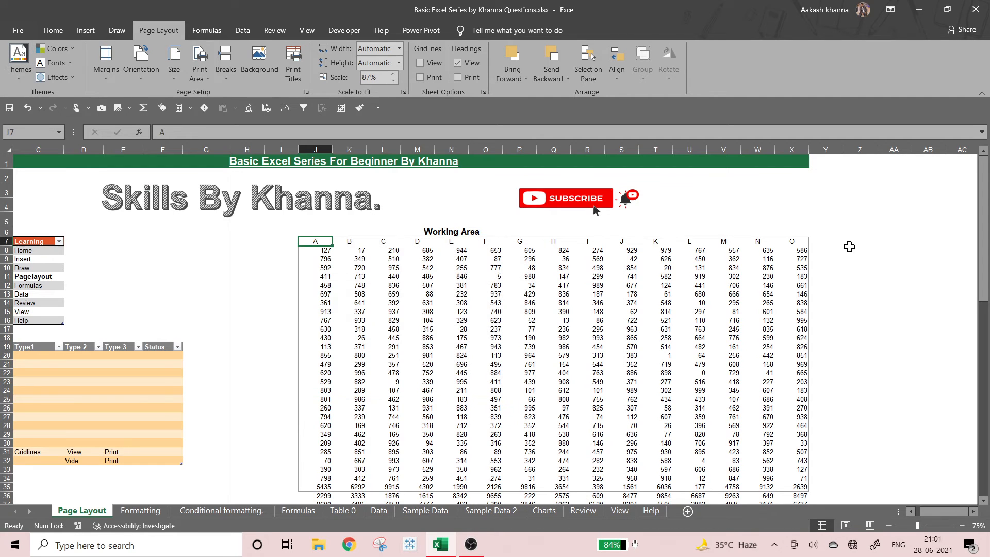
left_click(829, 241)
key("Left")
key("Left")
key("Left")
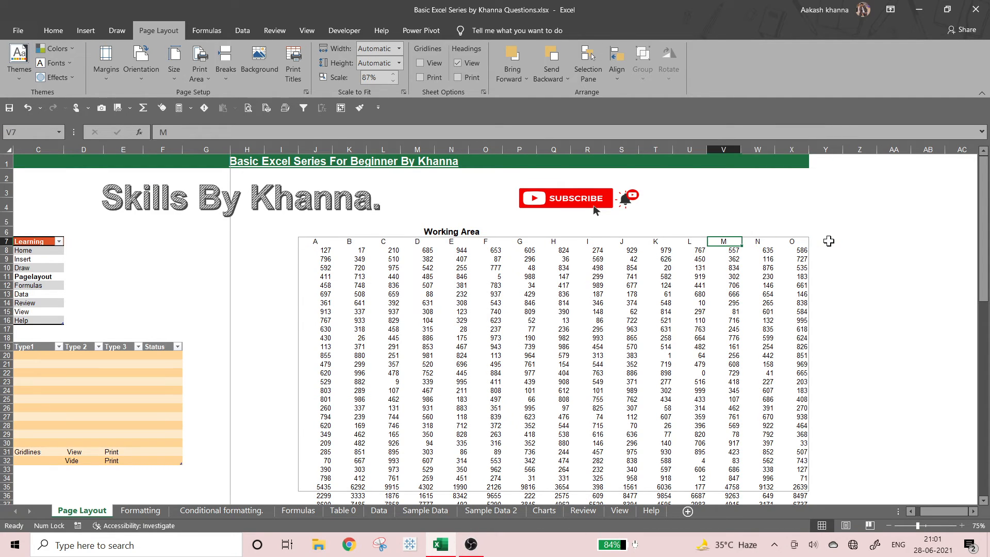
key("shift+Right")
key("shift+Right")
key("ctrl+shift+Down")
key("ctrl+c")
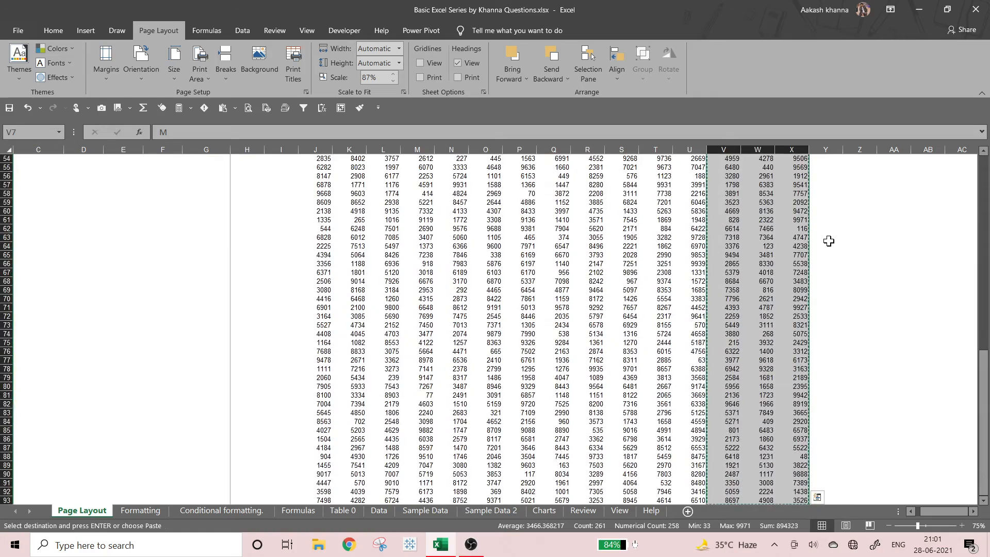
Step: Paste the copied columns three times side by side, starting at cells Y7, AB7 and AE7, to widen the table
key("Up")
key("Right")
key("Right")
key("Down")
key("Right")
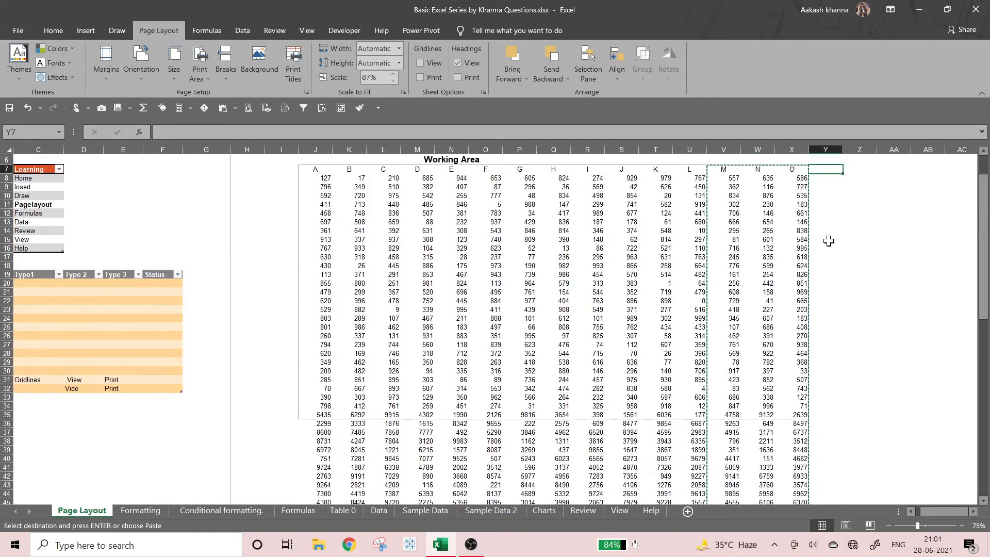
key("ctrl+v")
key("Right")
key("Right")
key("Right")
key("ctrl+v")
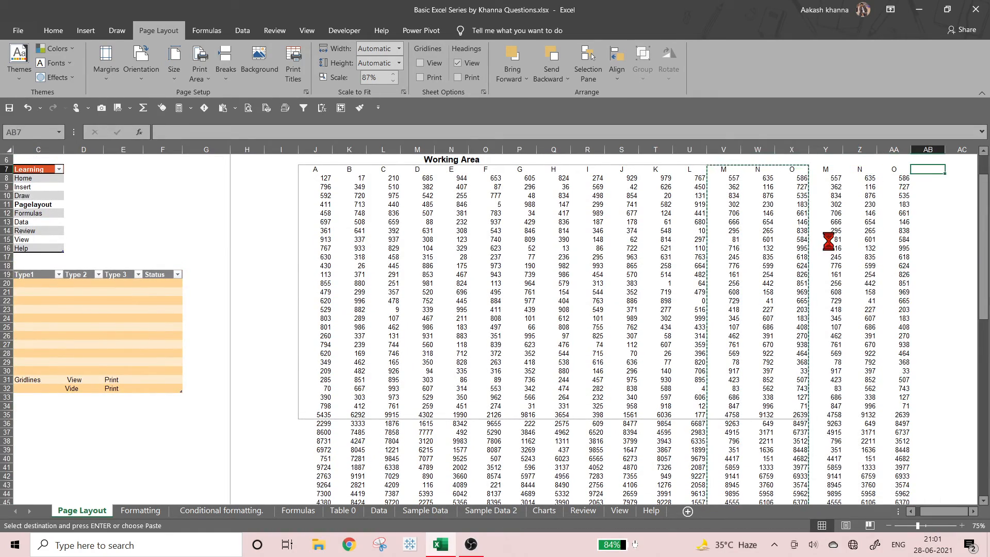
key("Right")
key("Right")
key("Right")
key("ctrl+v")
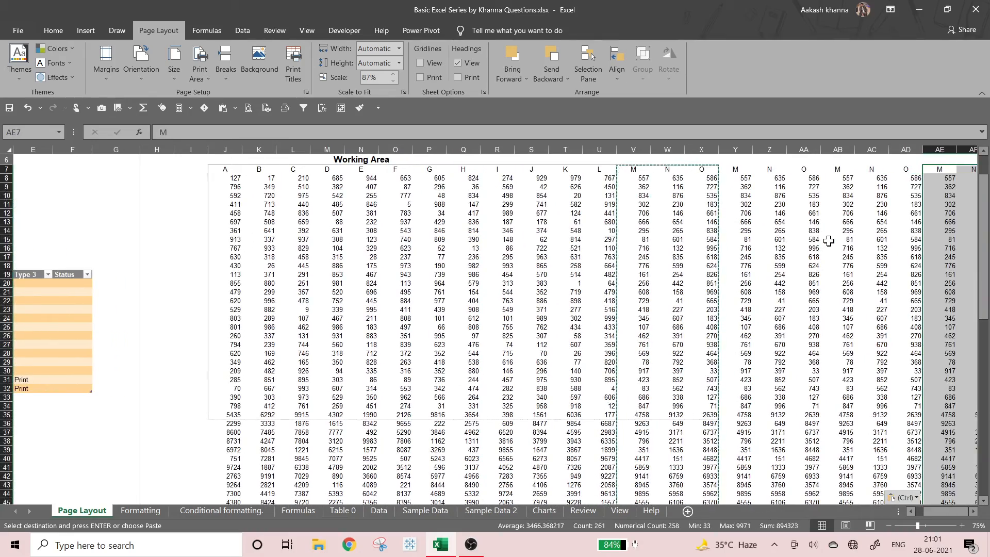
Step: Select the whole widened table J7:AG93 and open its print preview
key("Left")
key("ctrl+Left")
key("ctrl+shift+Right")
key("ctrl+shift+Down")
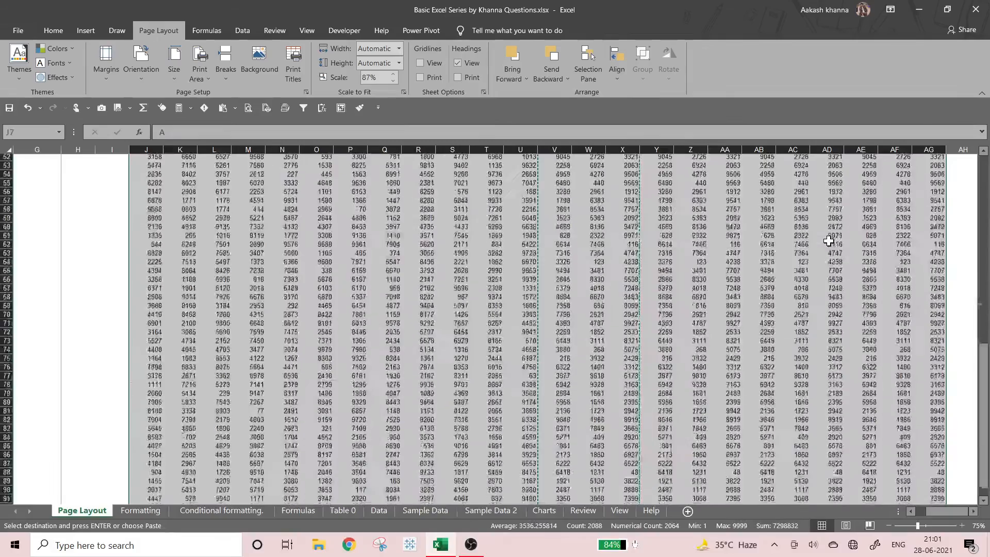
key("ctrl+p")
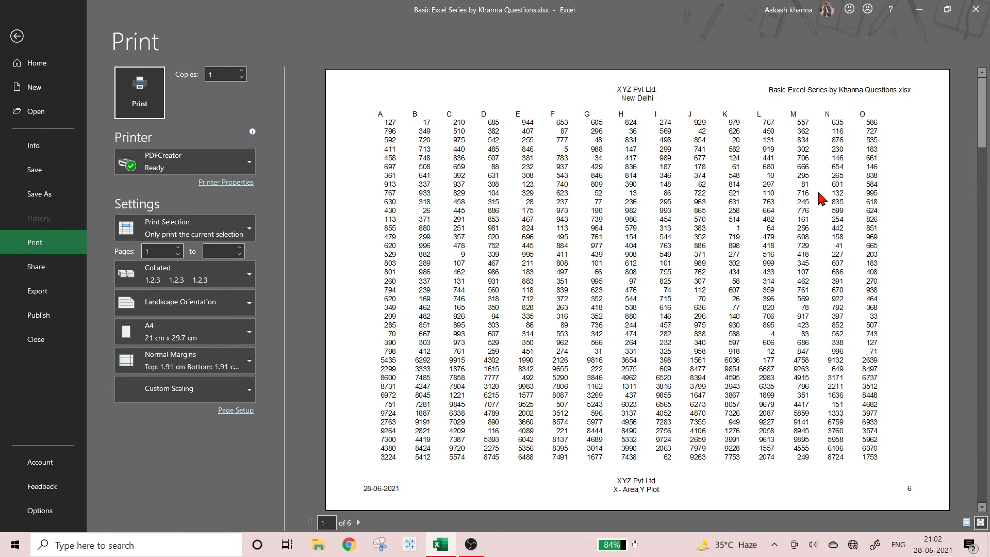
Step: Page through the print preview to page 4 and back to page 1 to examine how the columns split
left_click(359, 523)
left_click(358, 523)
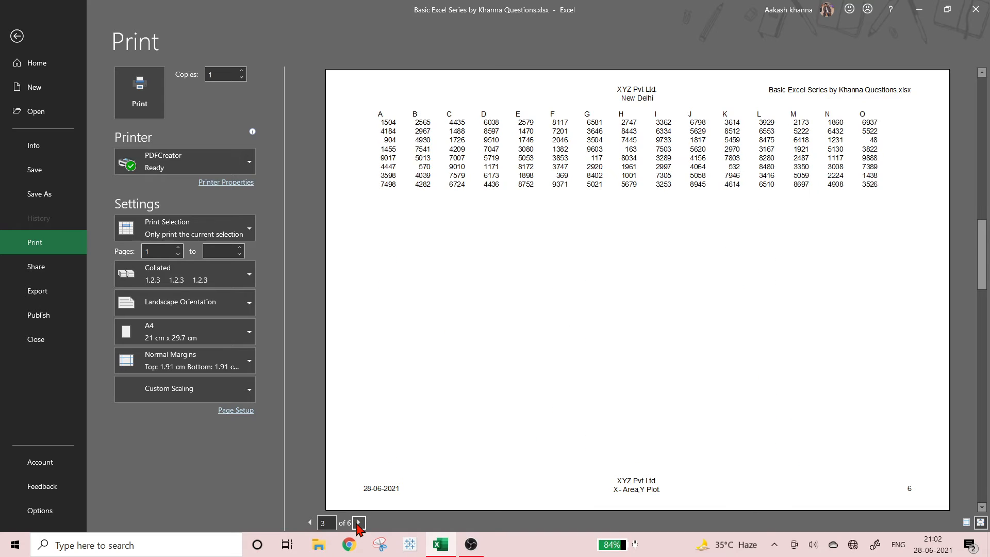
left_click(358, 523)
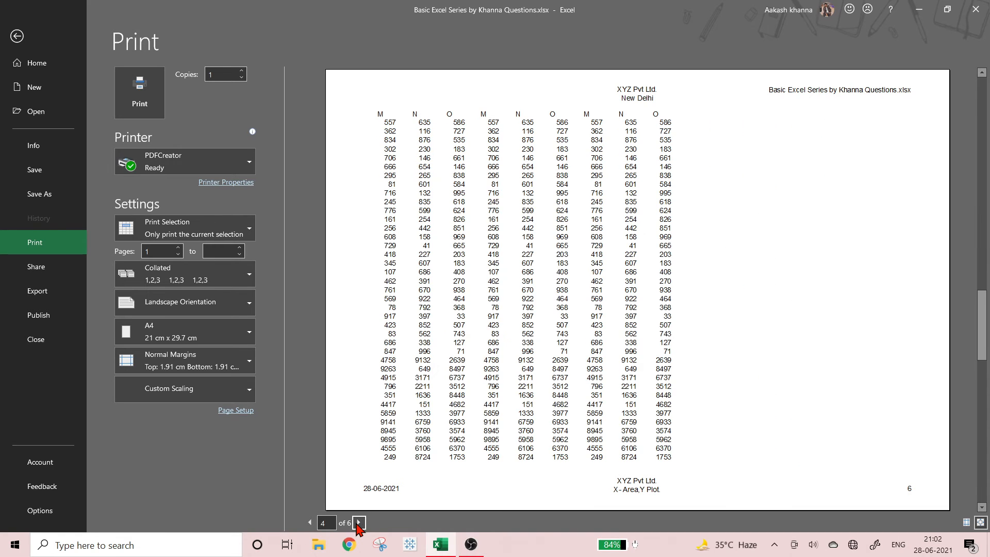
left_click(311, 523)
left_click(311, 523)
left_click(311, 523)
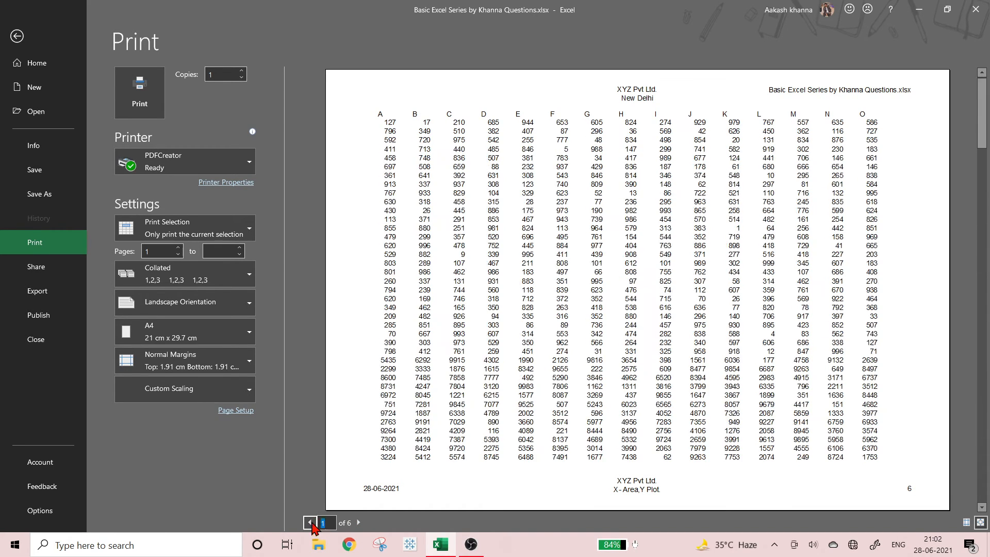
Step: Set the print scaling to Fit Sheet on One Page and review the remaining scaling options
left_click(239, 388)
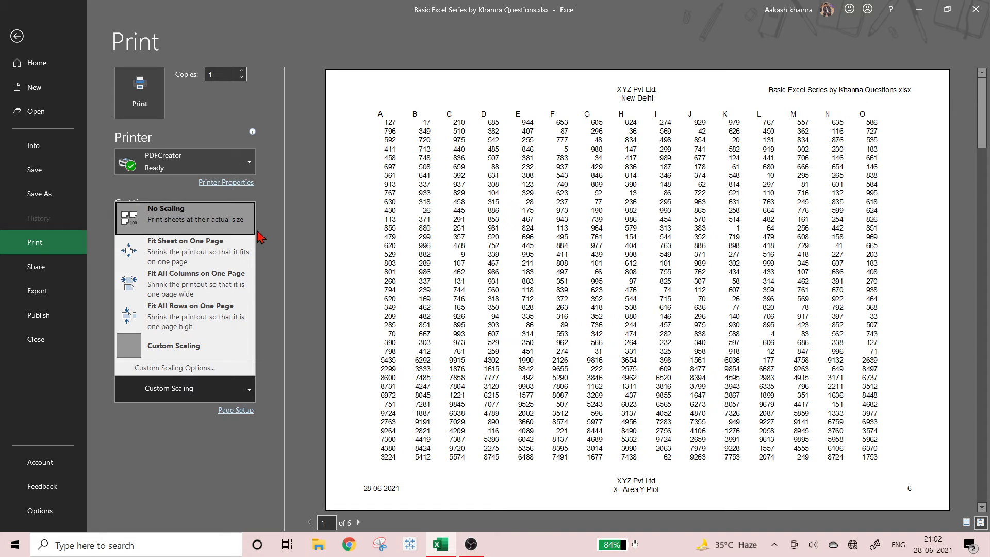
left_click(210, 266)
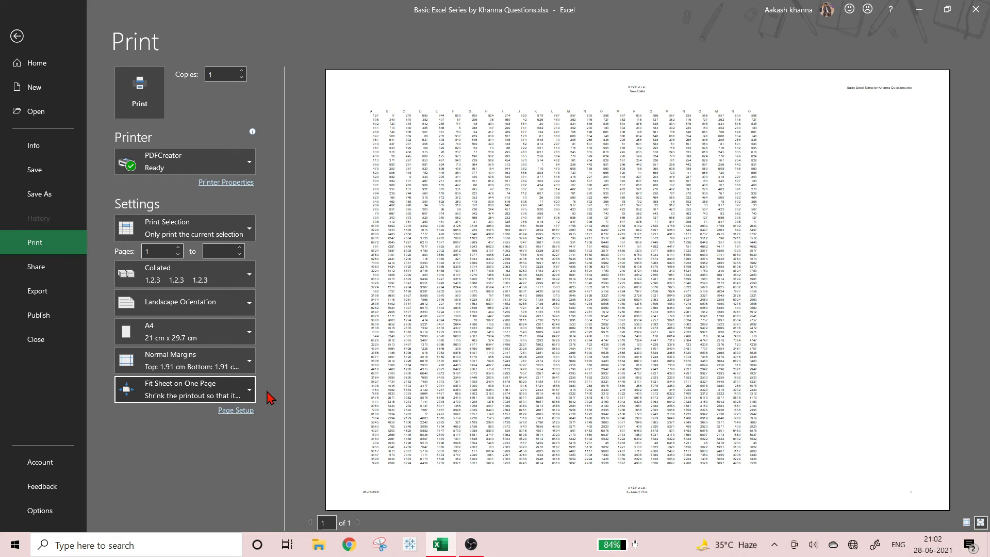
left_click(237, 400)
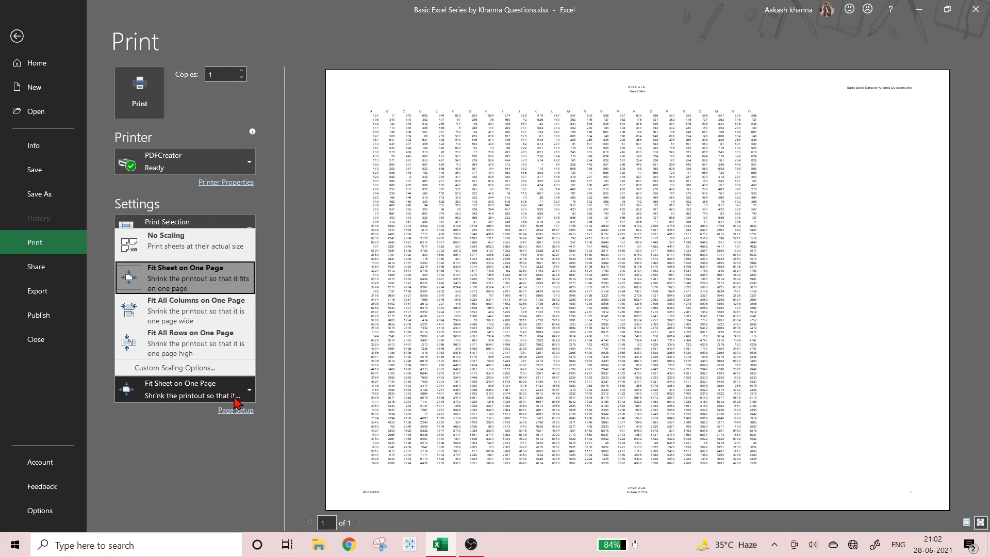
left_click(216, 325)
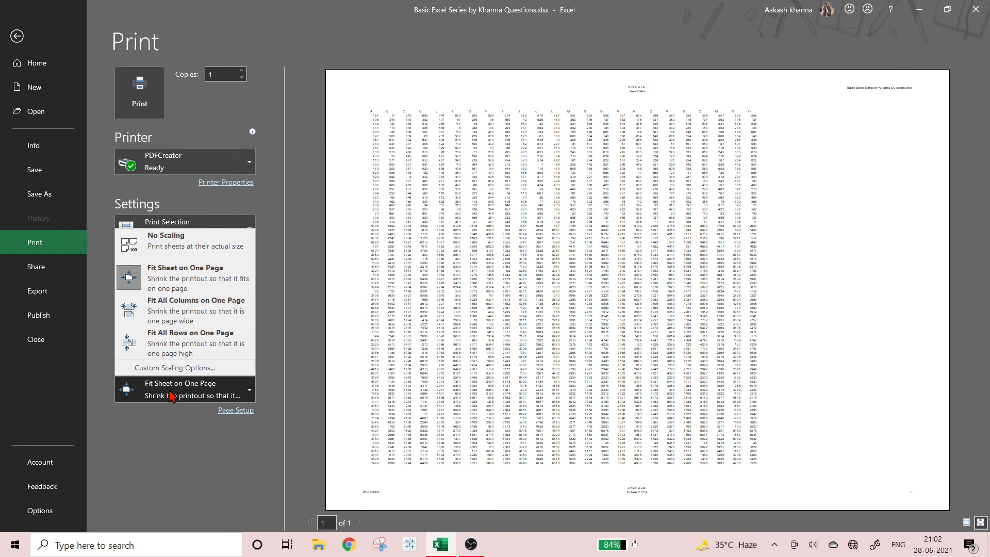
left_click(172, 500)
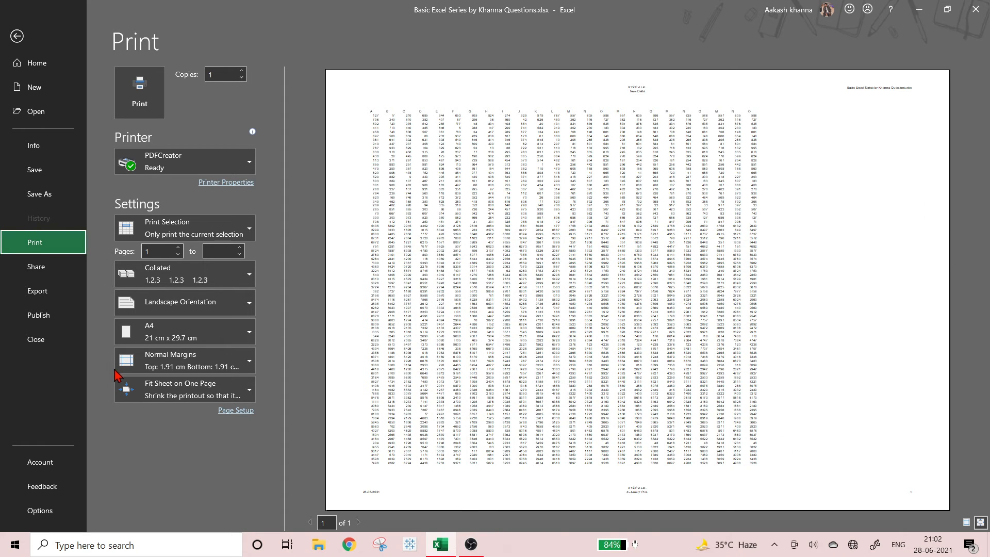
Step: Set the print scaling to Fit All Columns on One Page and compare both preview pages
left_click(149, 398)
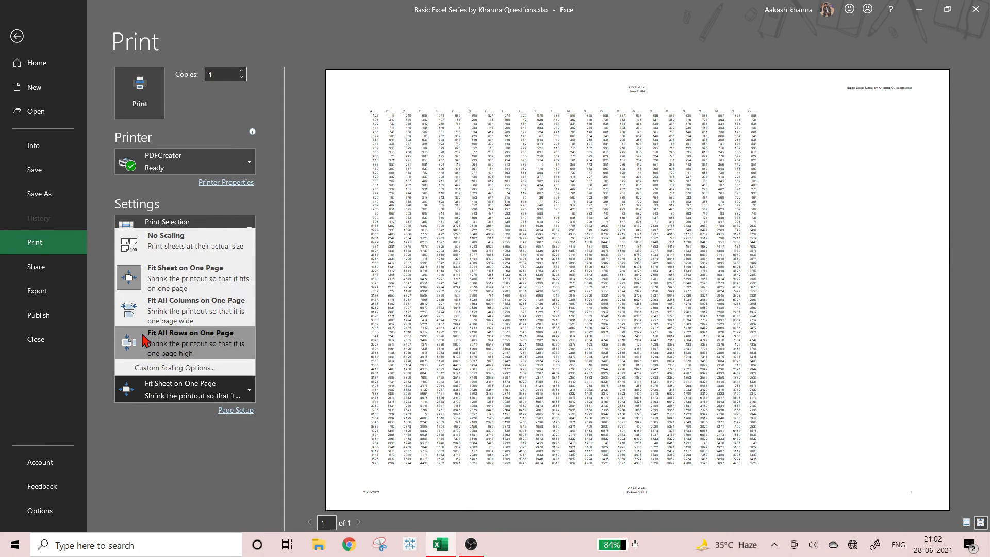
left_click(143, 315)
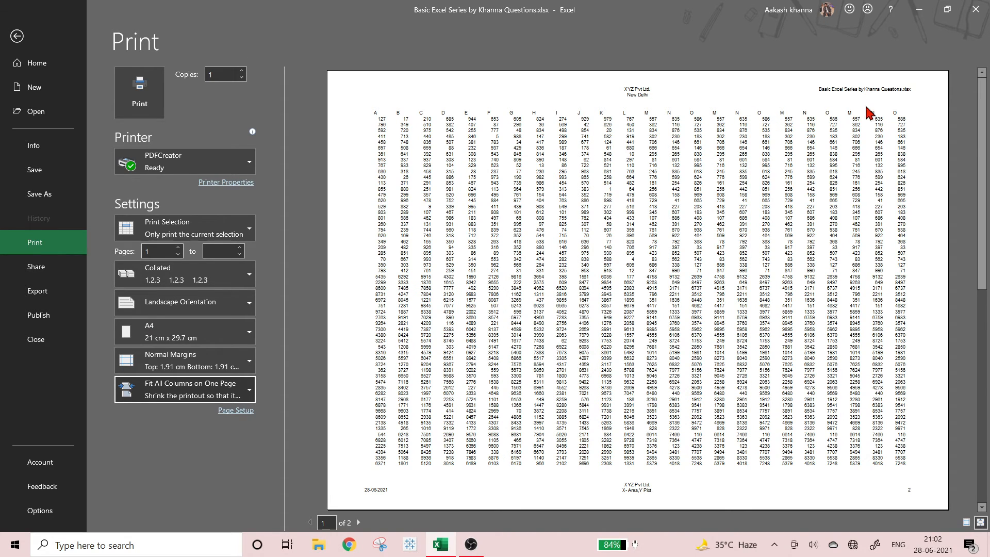
left_click(359, 523)
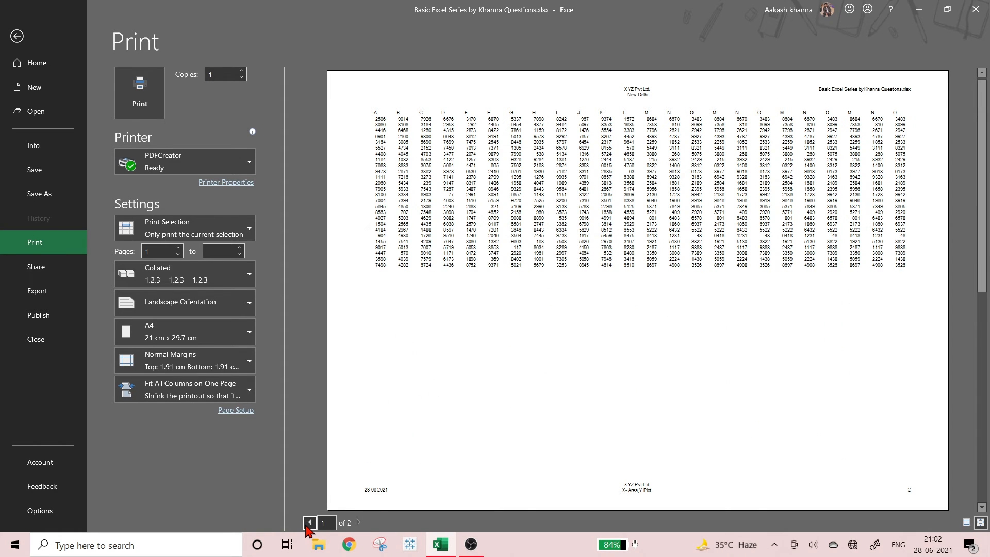
left_click(310, 522)
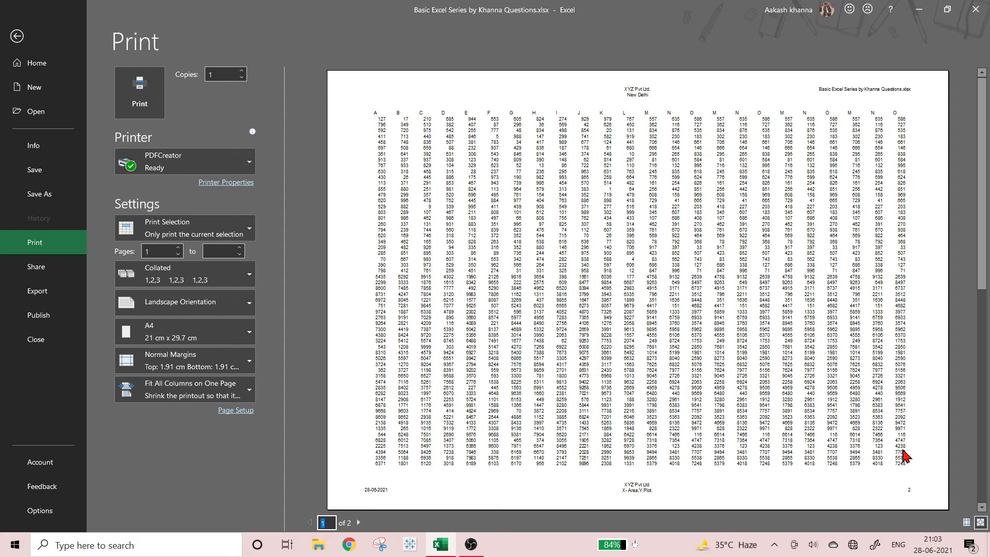
left_click(359, 522)
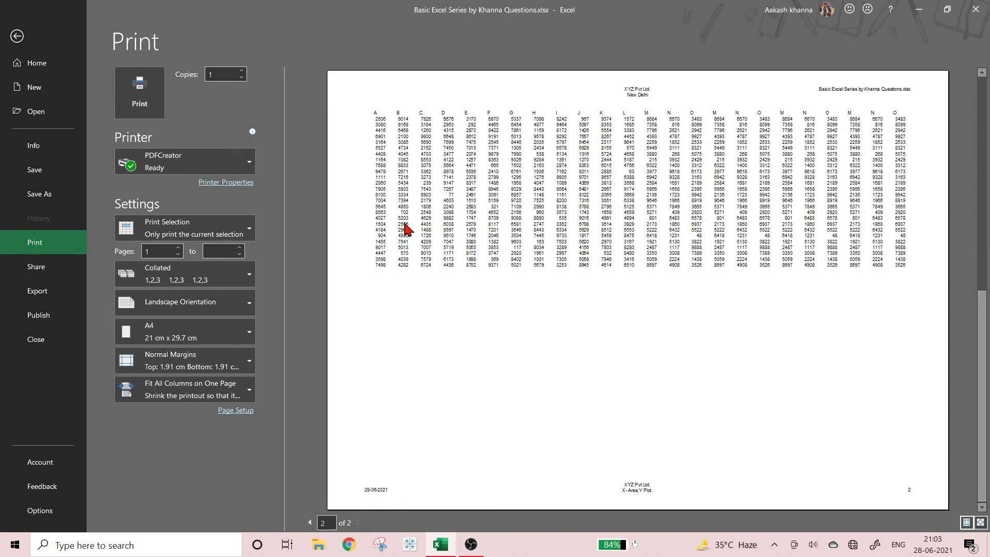
Step: Set the print scaling to Fit All Rows on One Page and open the page setup options
left_click(162, 396)
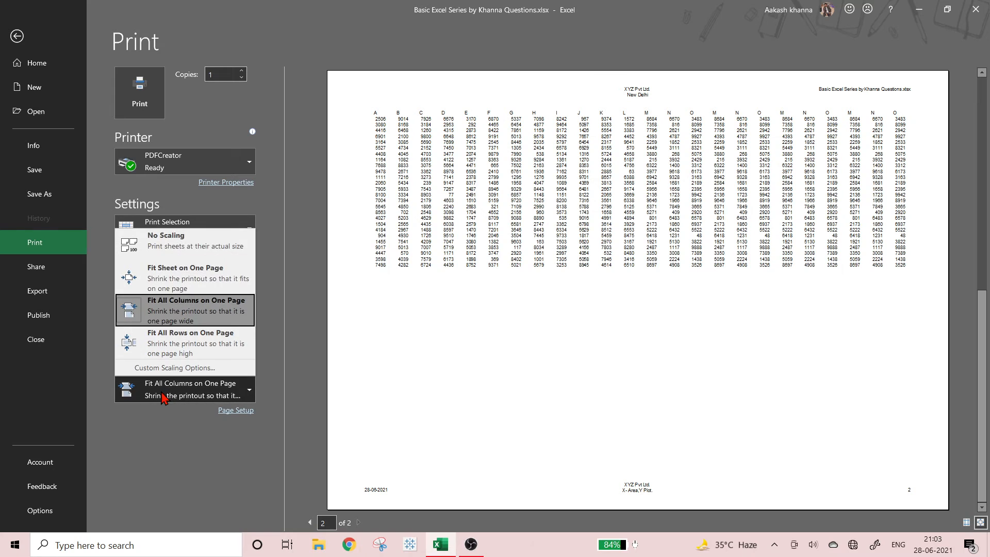
left_click(185, 353)
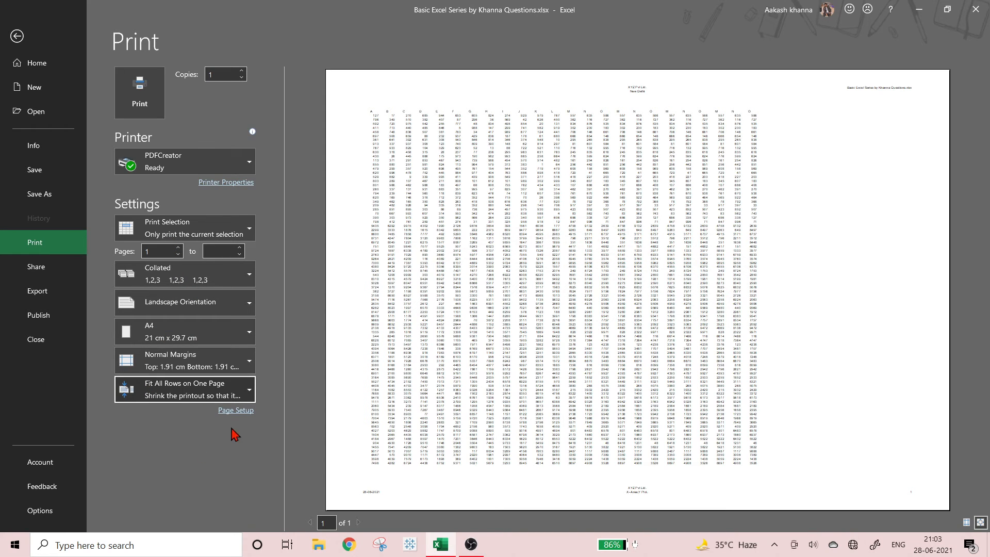
left_click(237, 411)
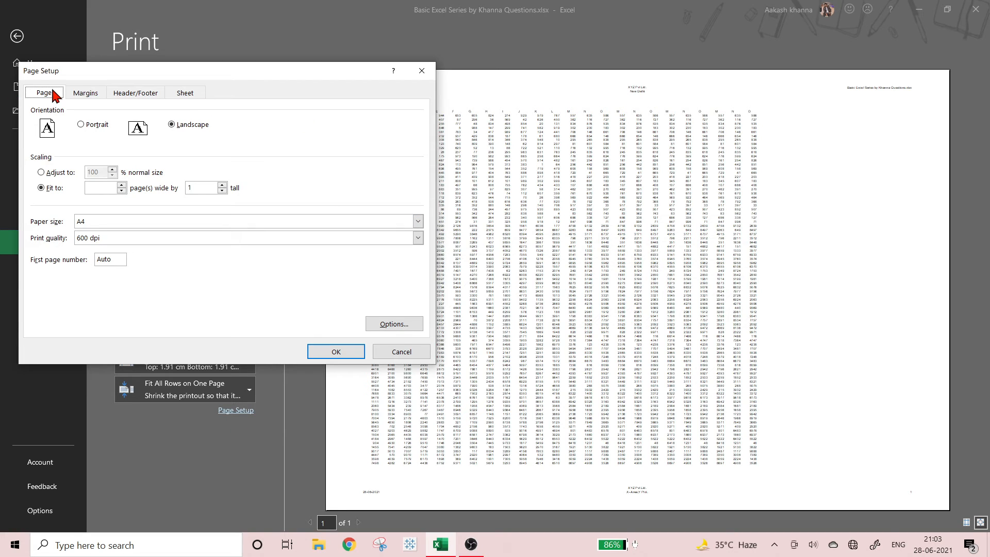
Step: Review the margin, header/footer and sheet settings in Page Setup, closing the stray help page and the dialog
left_click(71, 100)
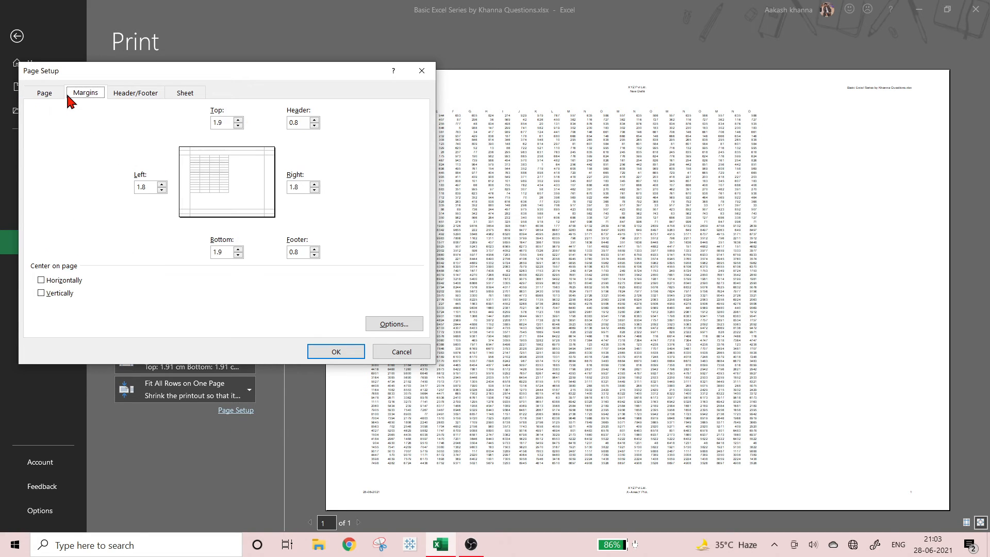
left_click(138, 95)
left_click(183, 99)
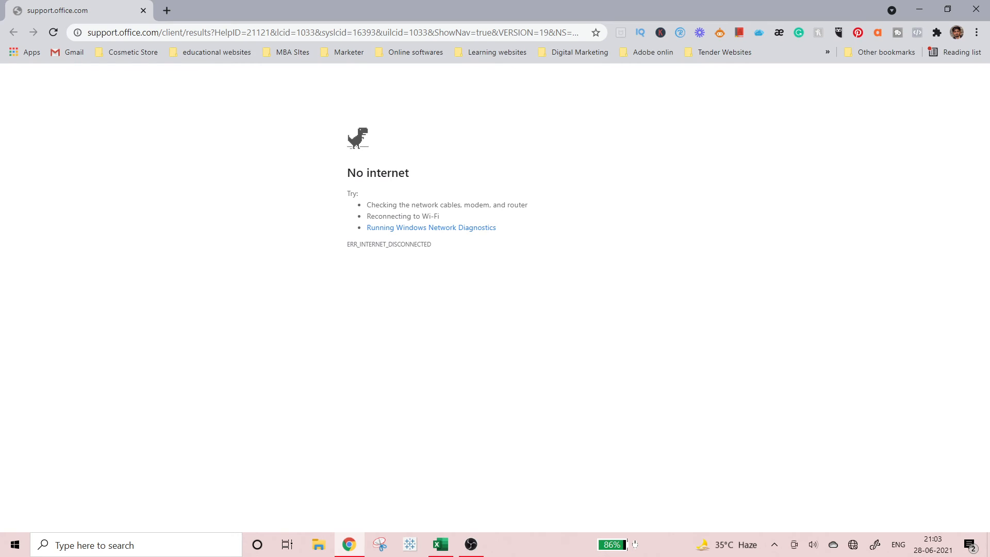
left_click(977, 12)
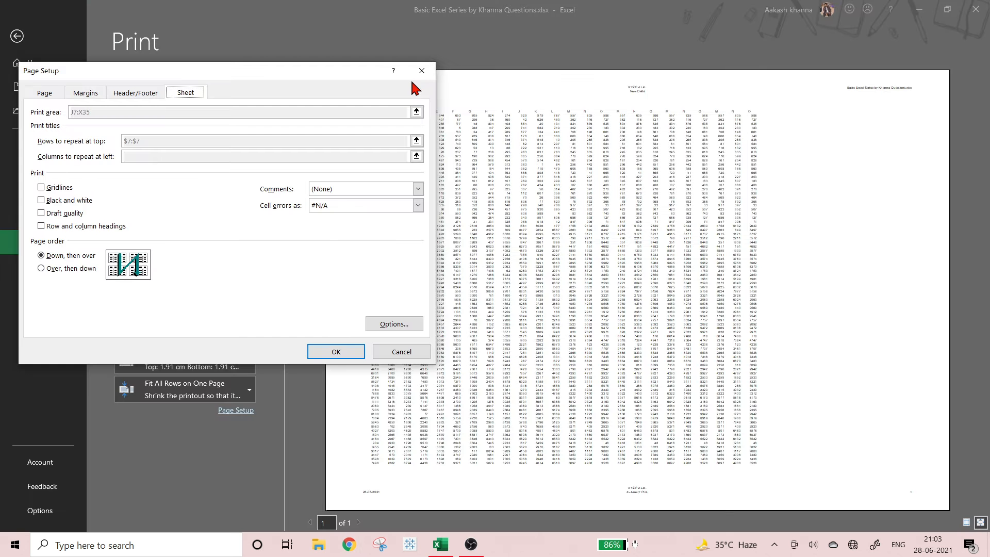
left_click(419, 75)
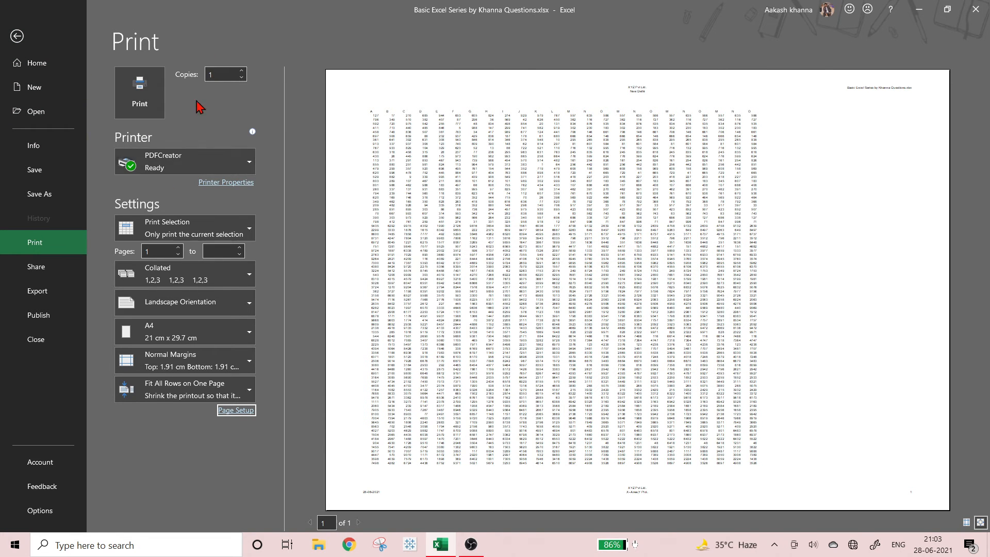
Step: Review the available printers and set PDFCreator's properties to 1 page per sheet in Portrait orientation
left_click(246, 171)
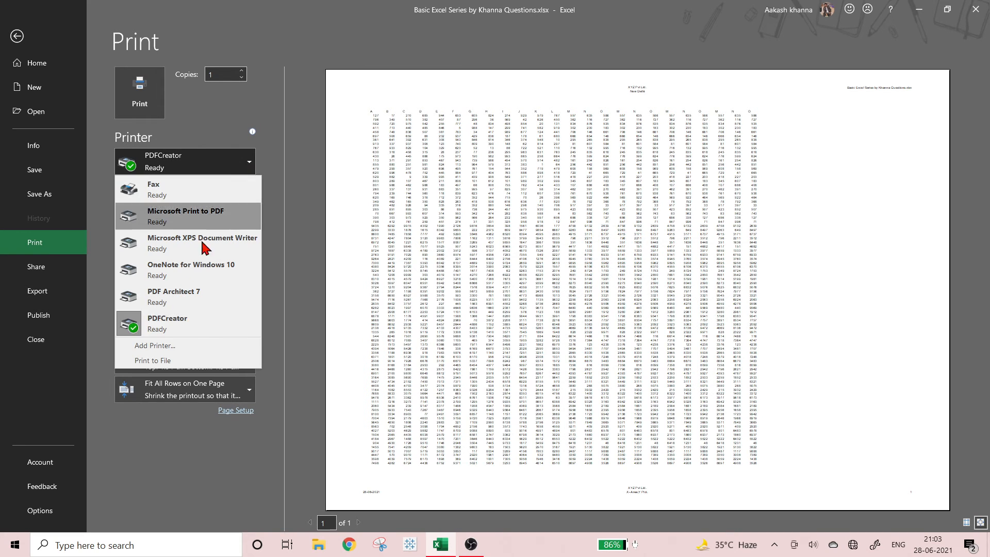
key("Escape")
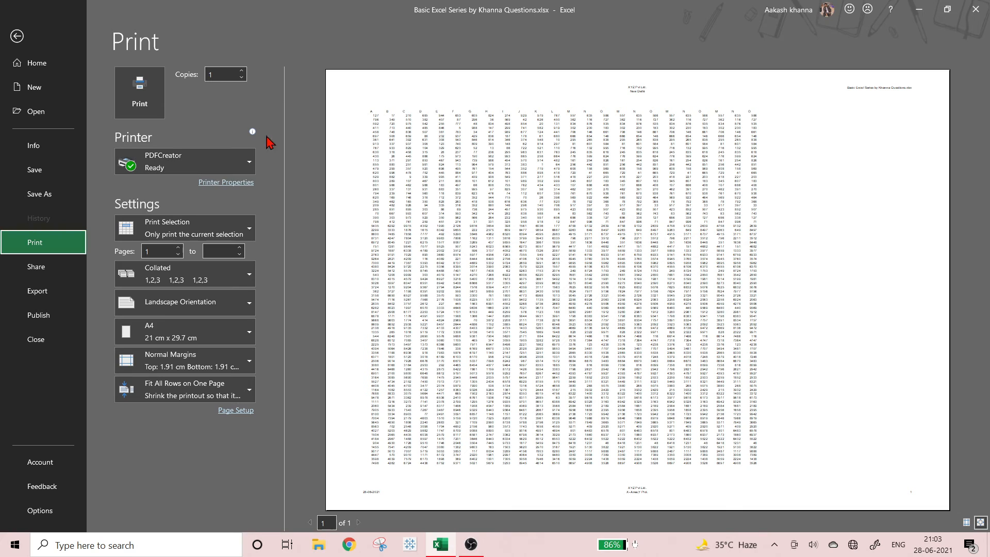
left_click(232, 185)
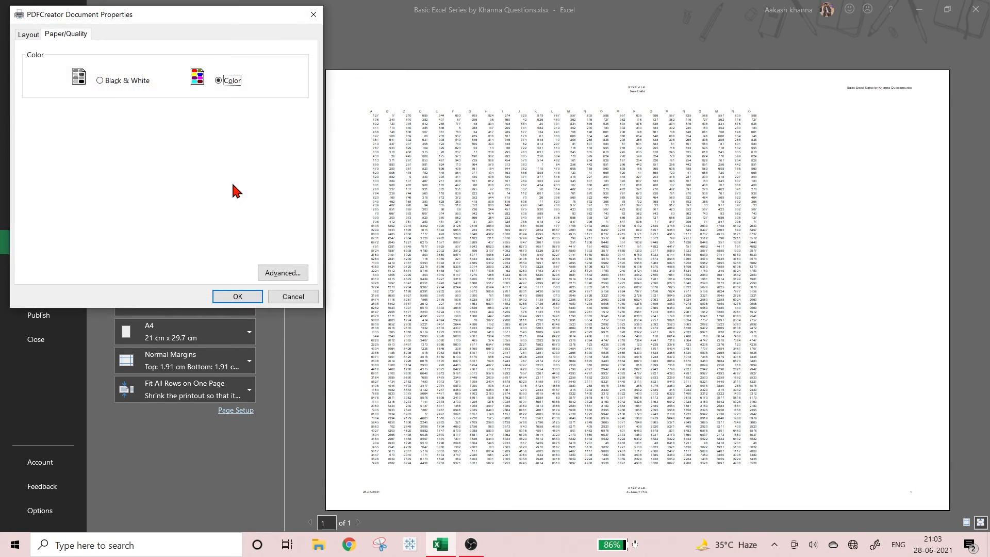
left_click(28, 36)
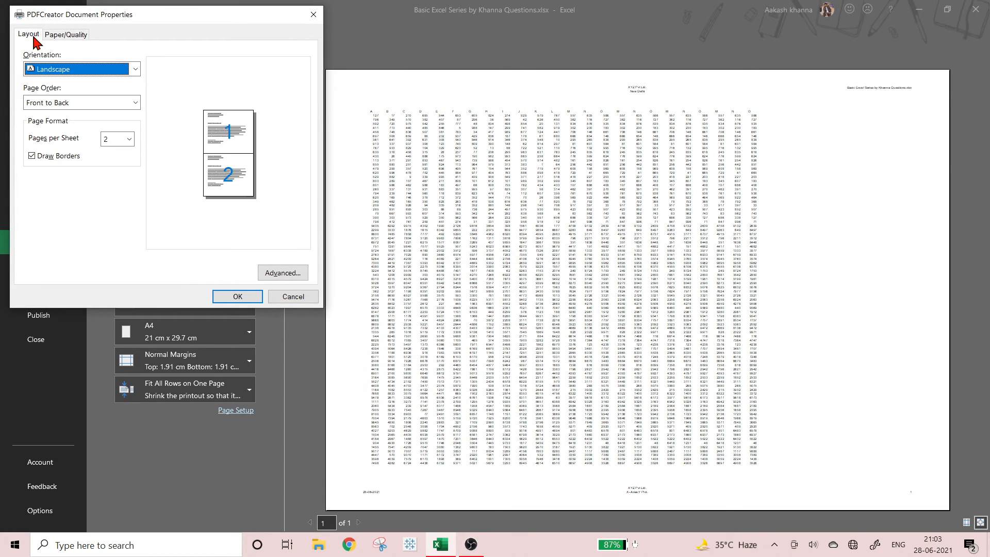
left_click(129, 140)
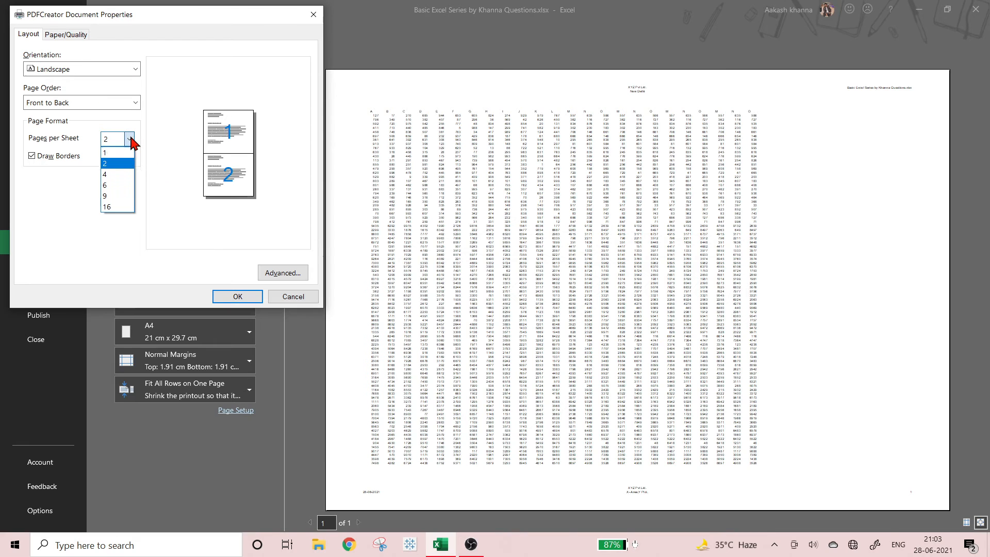
left_click(114, 150)
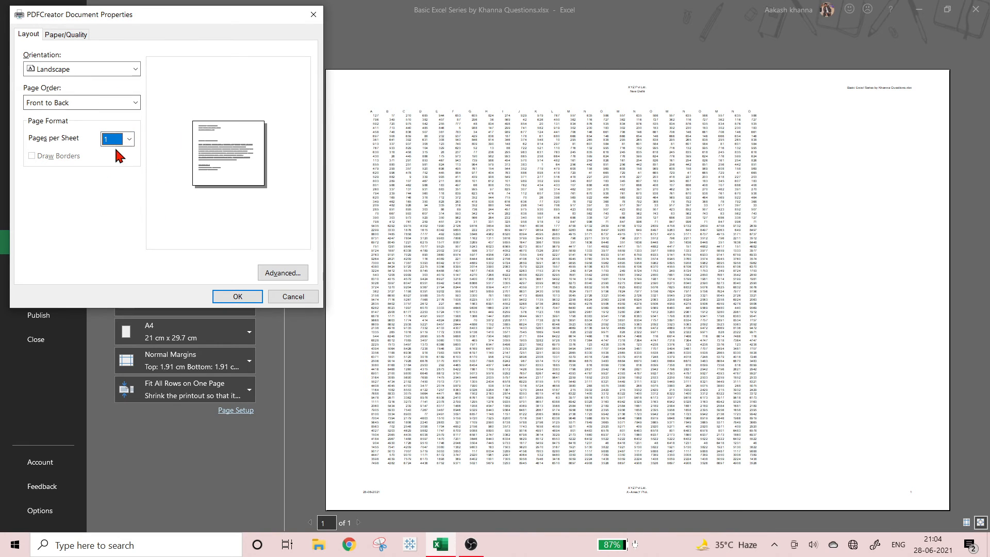
left_click(99, 68)
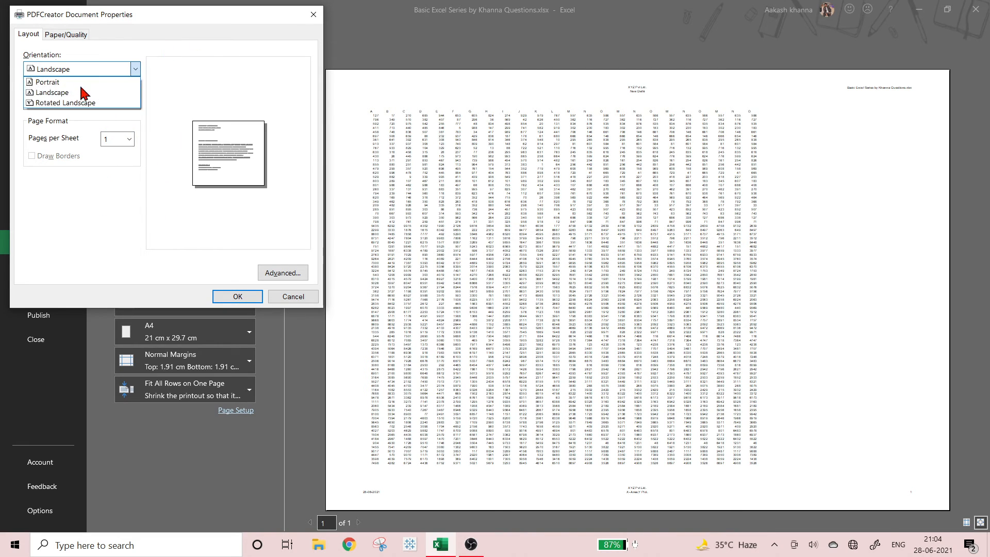
left_click(83, 83)
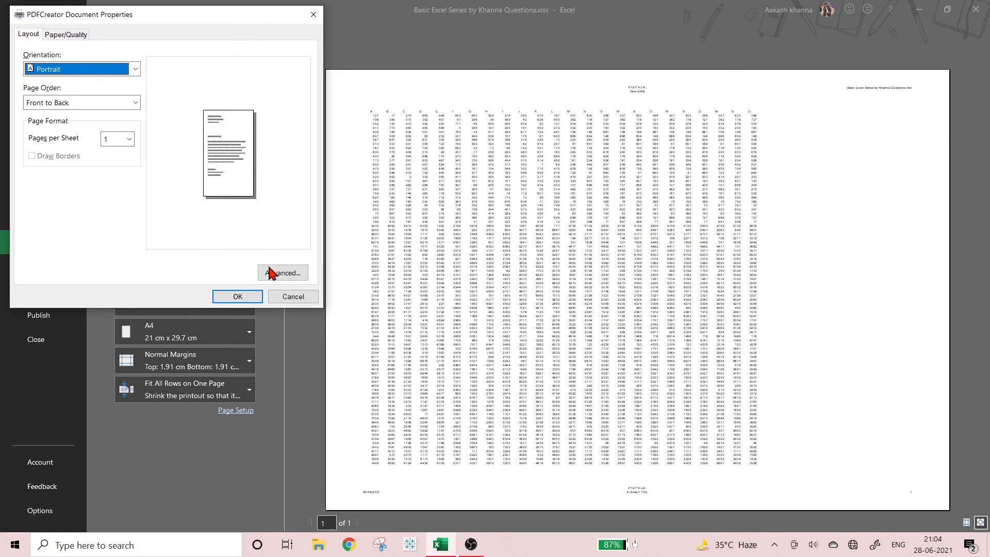
left_click(249, 295)
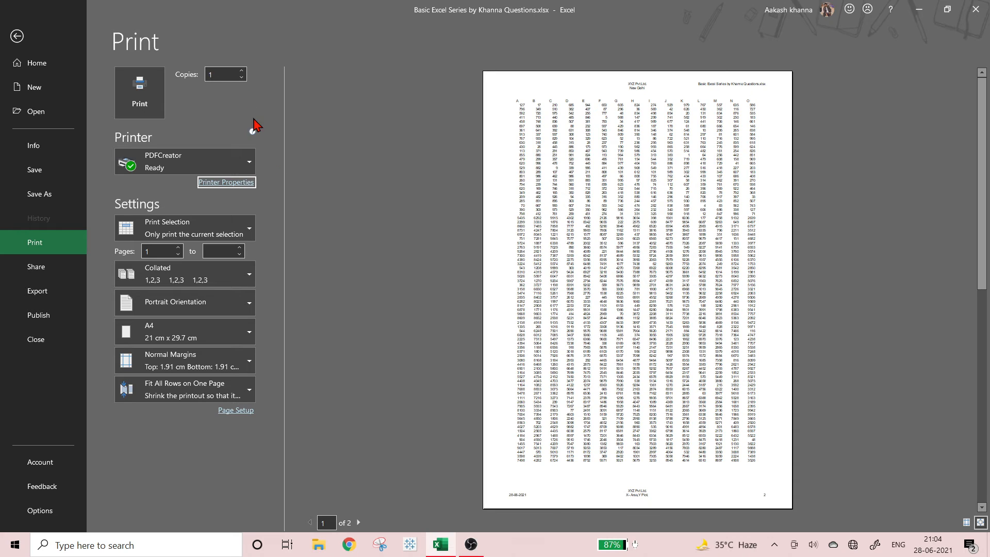
Step: Page through both pages of the print preview, set the number of copies to 2 and return to the worksheet
left_click(358, 522)
left_click(310, 523)
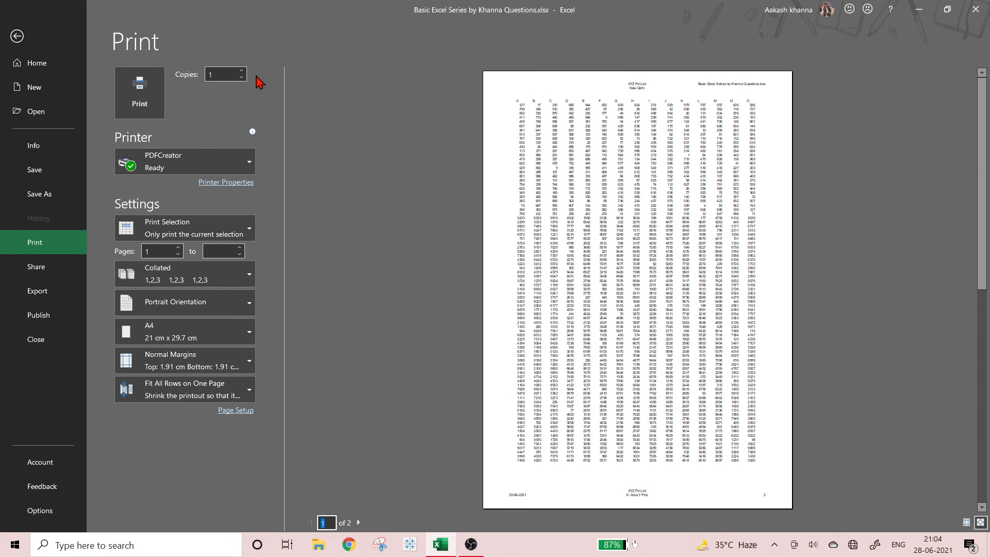
double_click(224, 74)
left_click(207, 117)
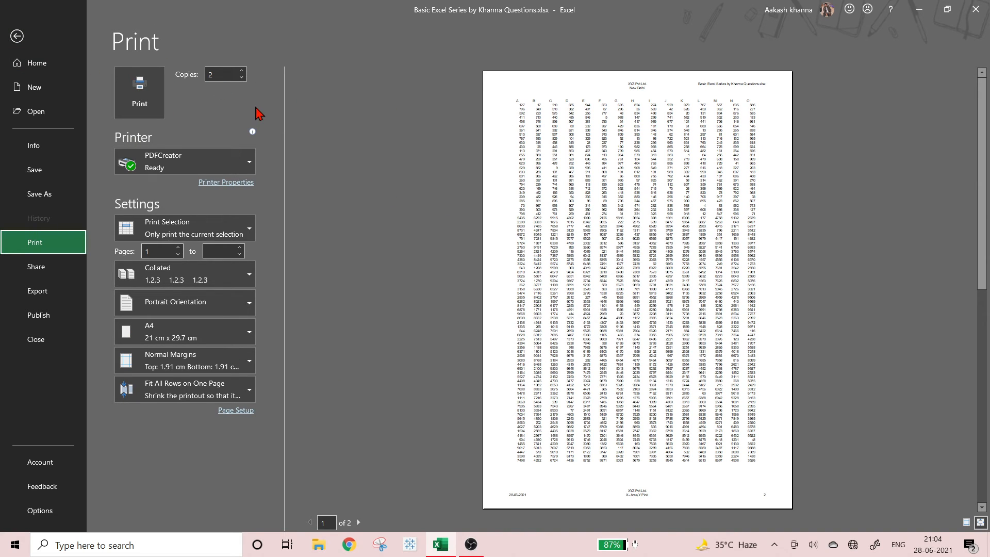
key("Escape")
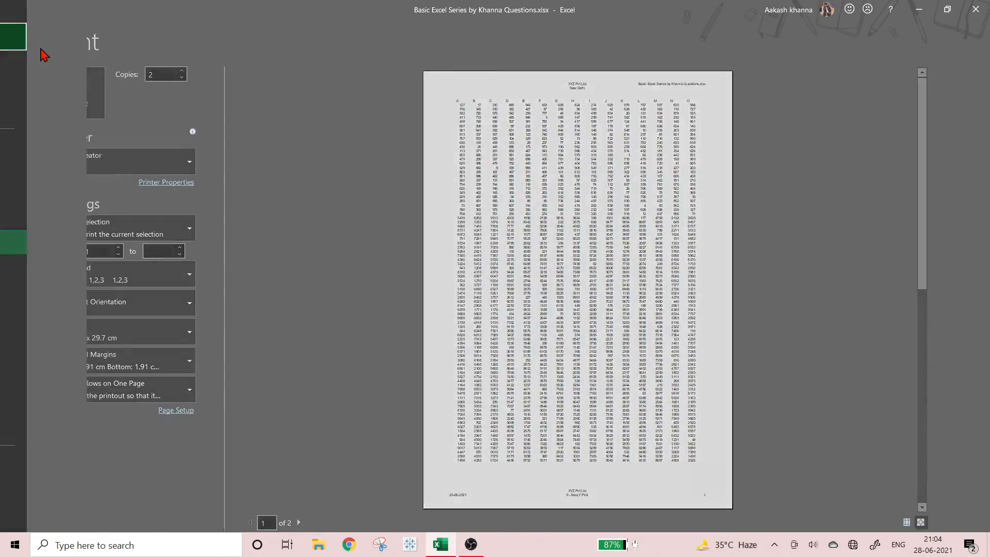
Step: Examine the Working Area table's header row across J7:AG7 at the start of the sheet
scroll(391, 259, "up", 15)
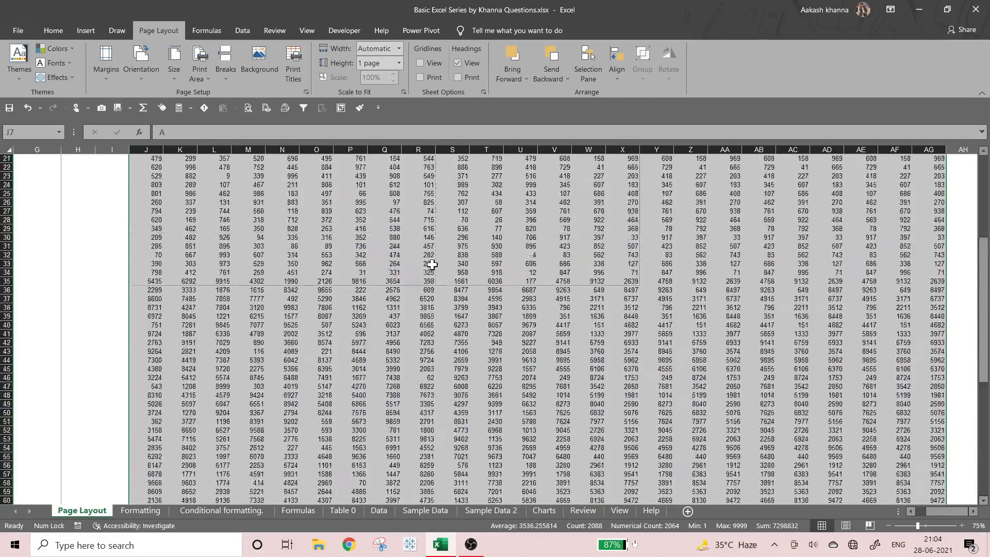
scroll(432, 265, "up", 3)
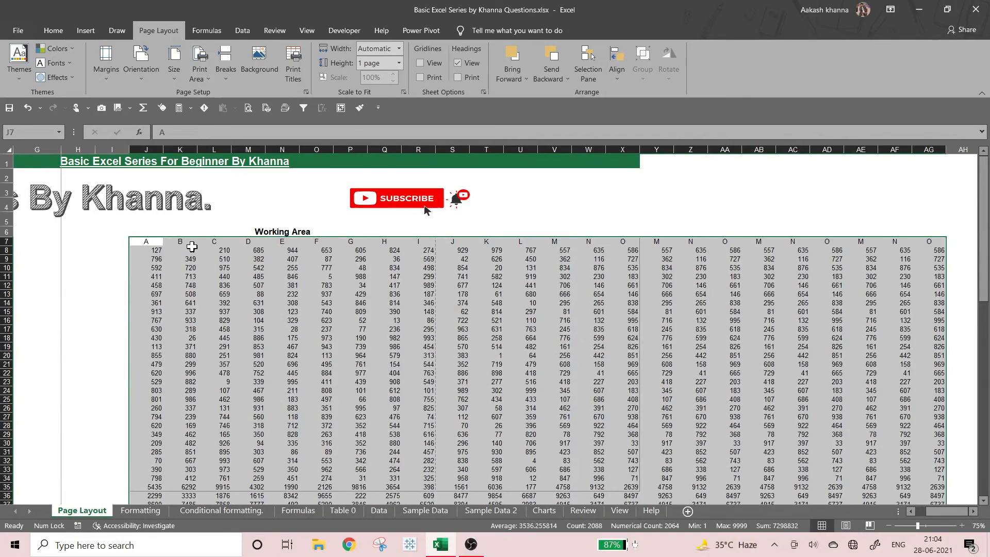
left_click_drag(192, 247, 926, 243)
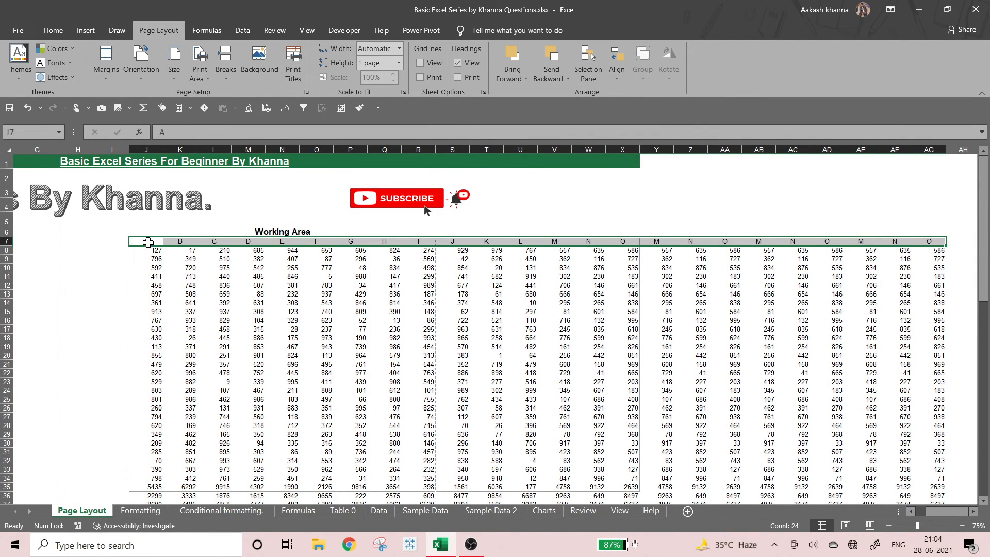
mouse_move(148, 243)
left_mouse_down()
mouse_move(156, 500)
mouse_move(149, 242)
left_mouse_up()
left_click(223, 267)
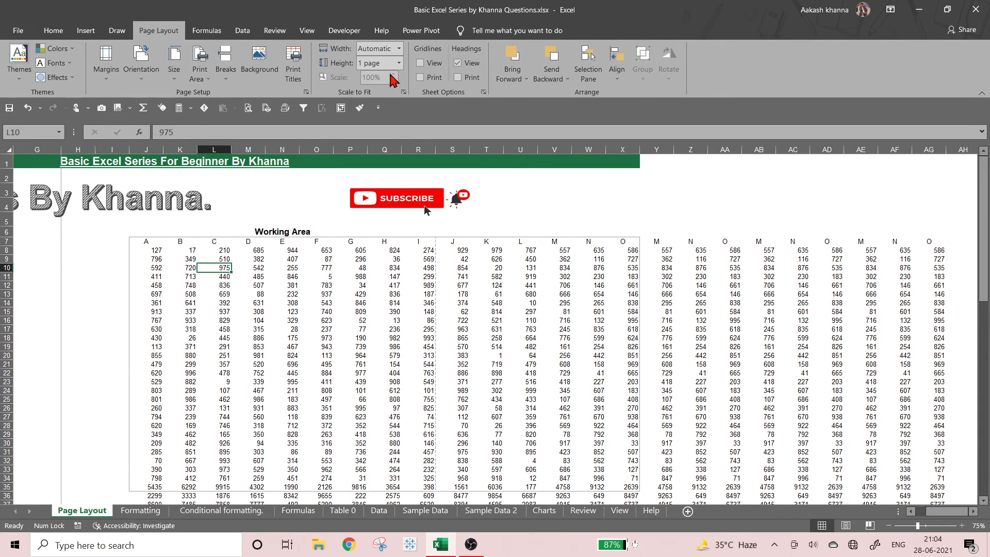
Step: Review the gridline and print titles settings and the object alignment options without changing them
left_click(420, 83)
left_click(420, 81)
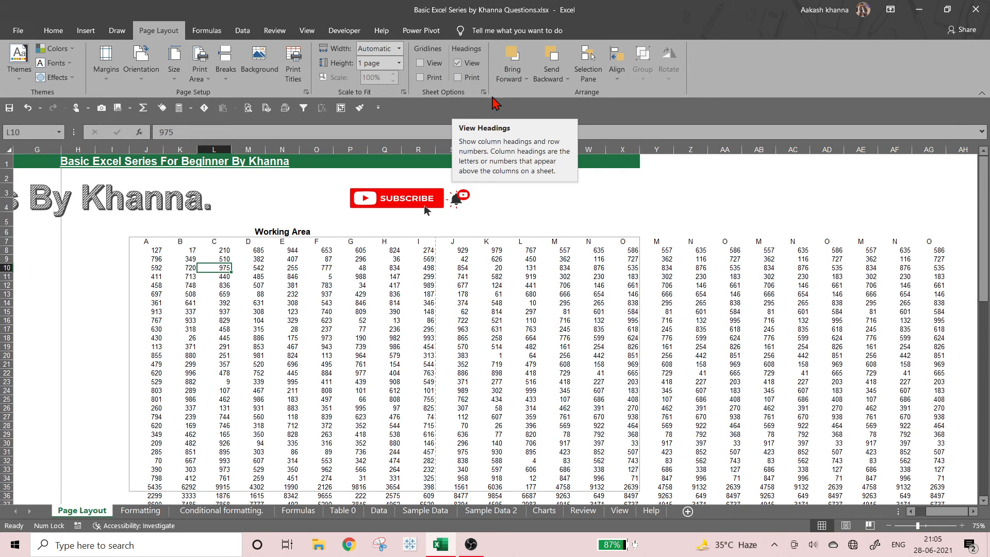
left_click(294, 72)
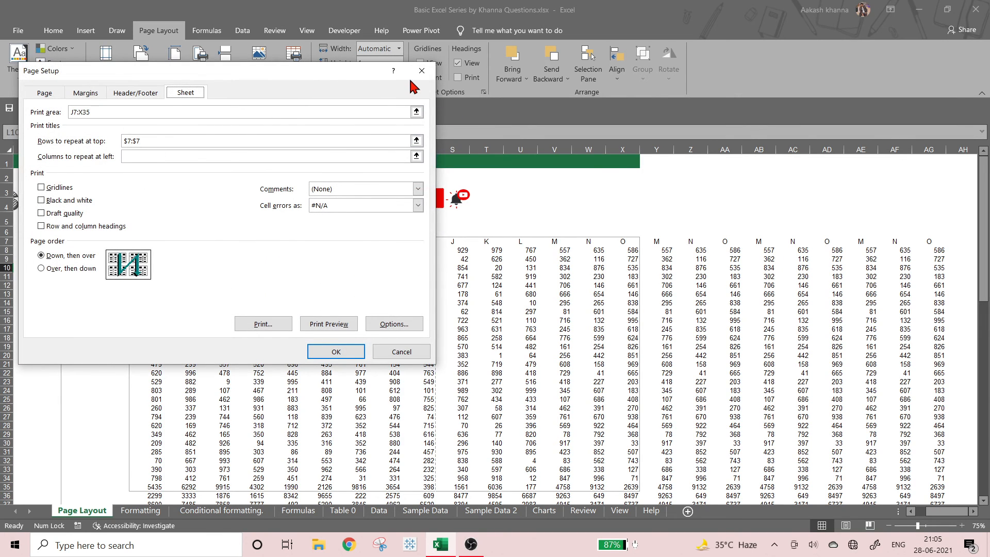
left_click(422, 71)
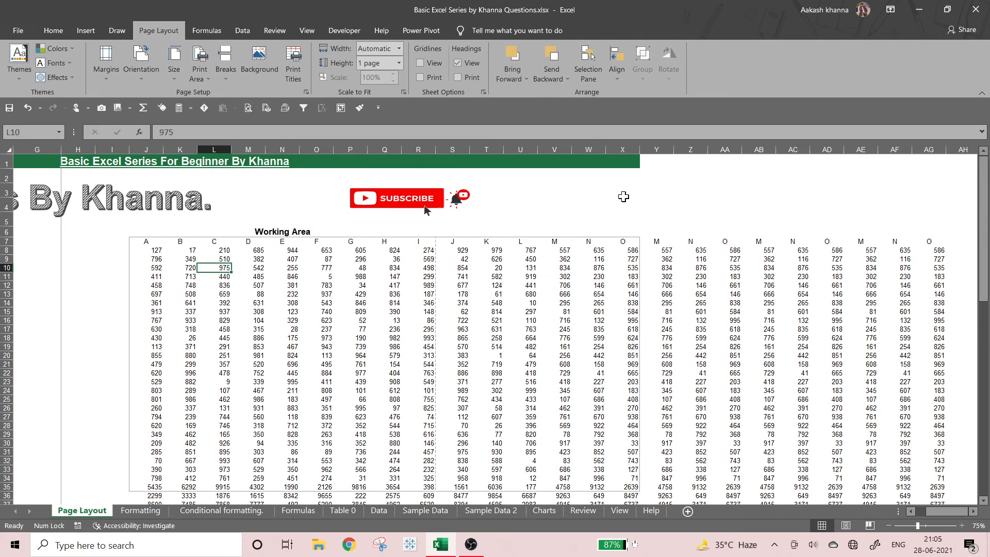
left_click(619, 76)
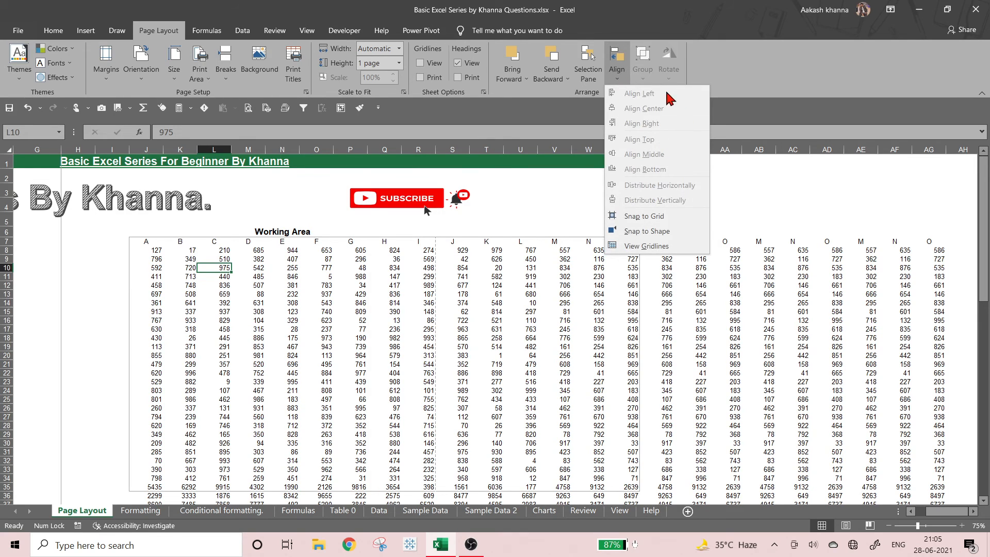
left_click(594, 314)
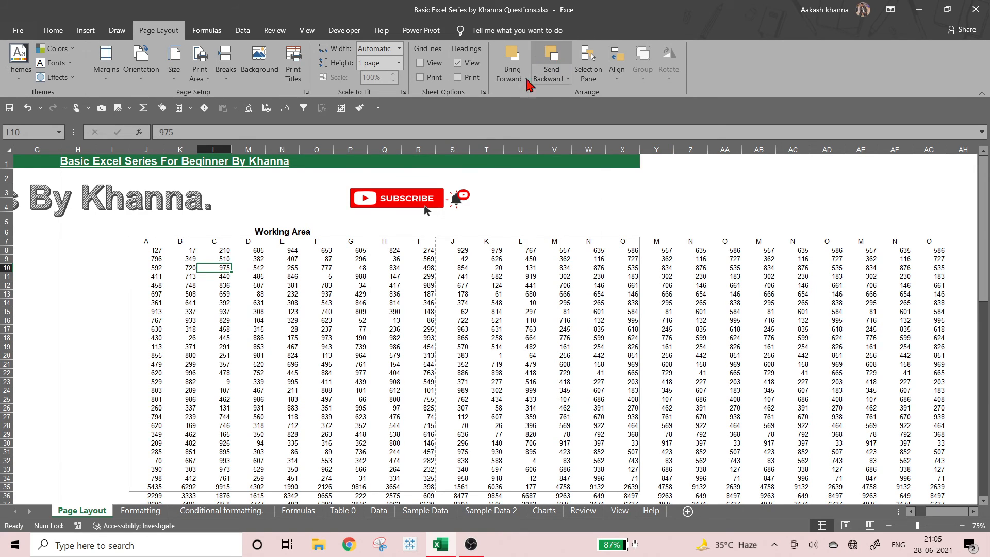
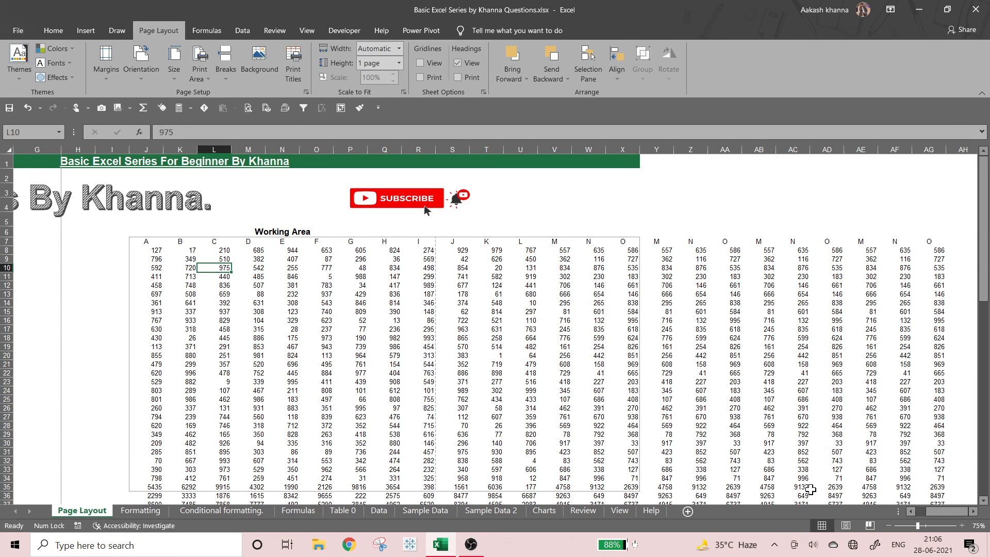
Step: Nudge the grouped title banner at the start of the sheet slightly to the left
left_click_drag(948, 512, 916, 515)
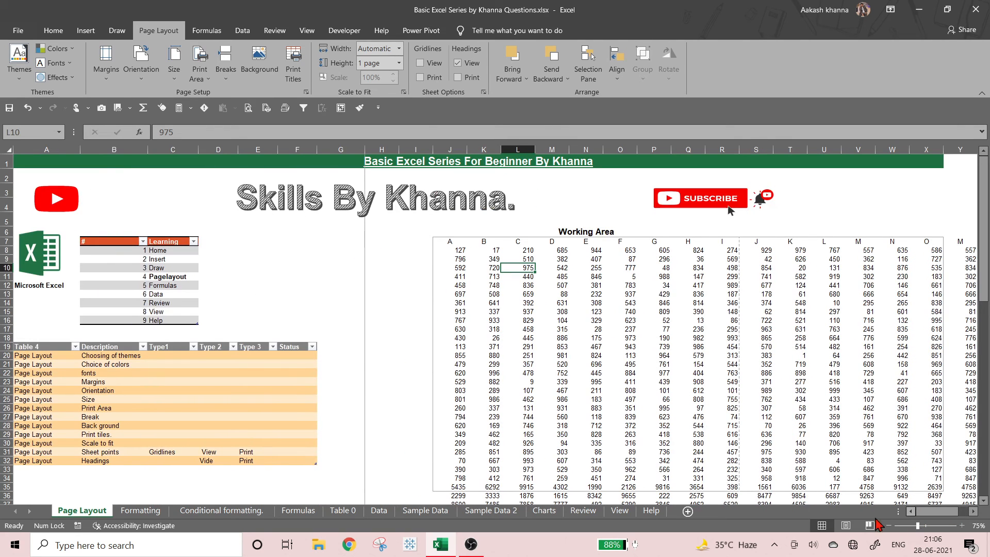
left_click_drag(28, 229, 30, 230)
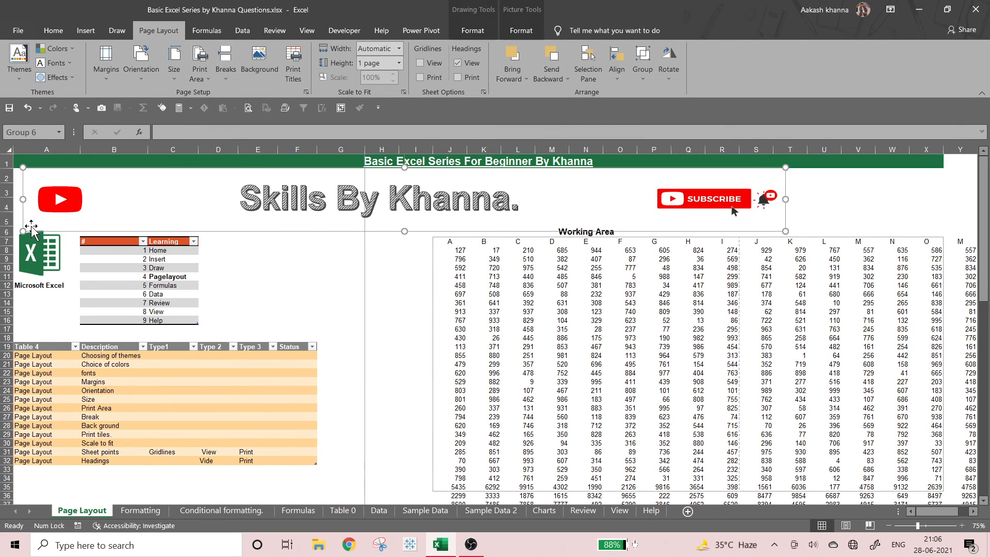
left_click_drag(88, 203, 79, 201)
left_click(237, 255)
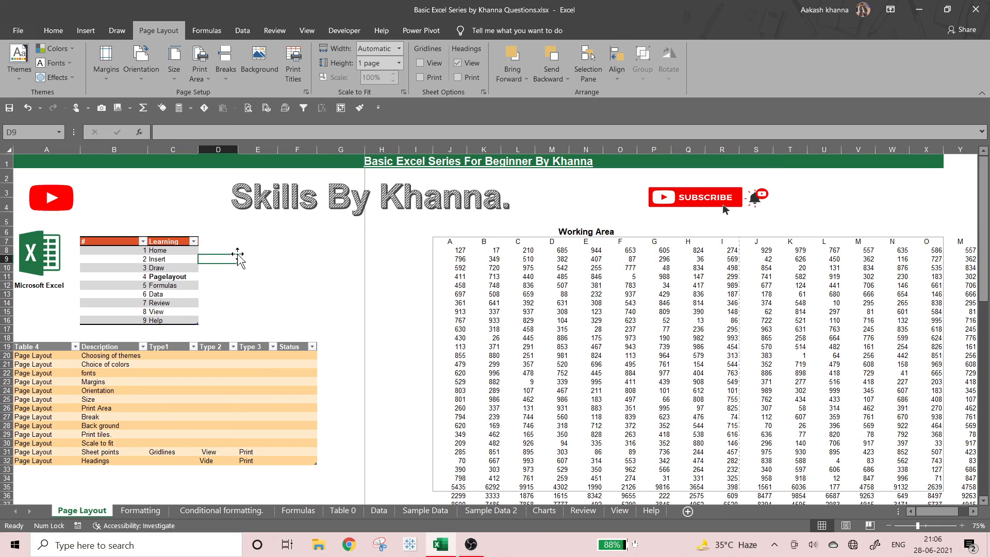
Step: Select the range A5:G34 covering the Learning list and the Page Layout topics table
key("ctrl+Home")
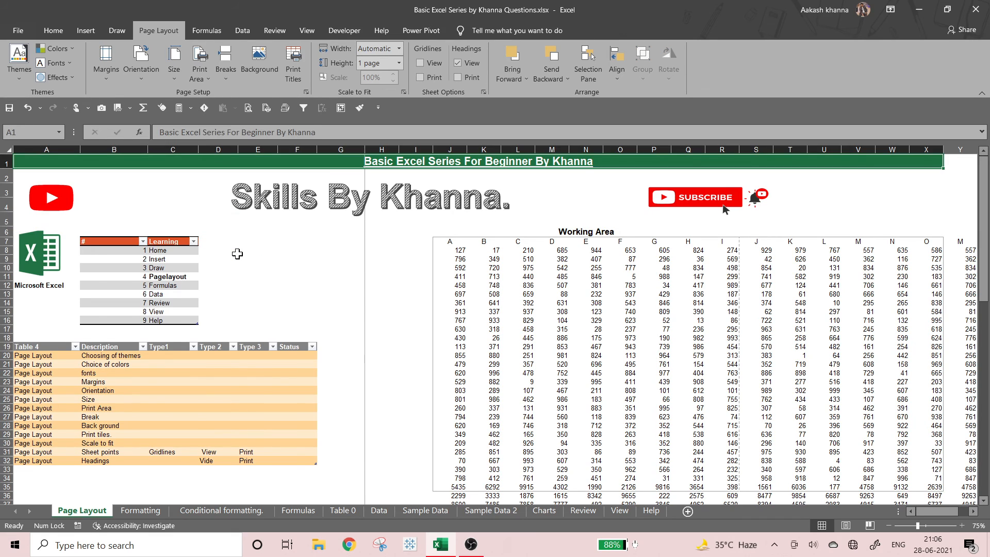
key("Down")
key("Down")
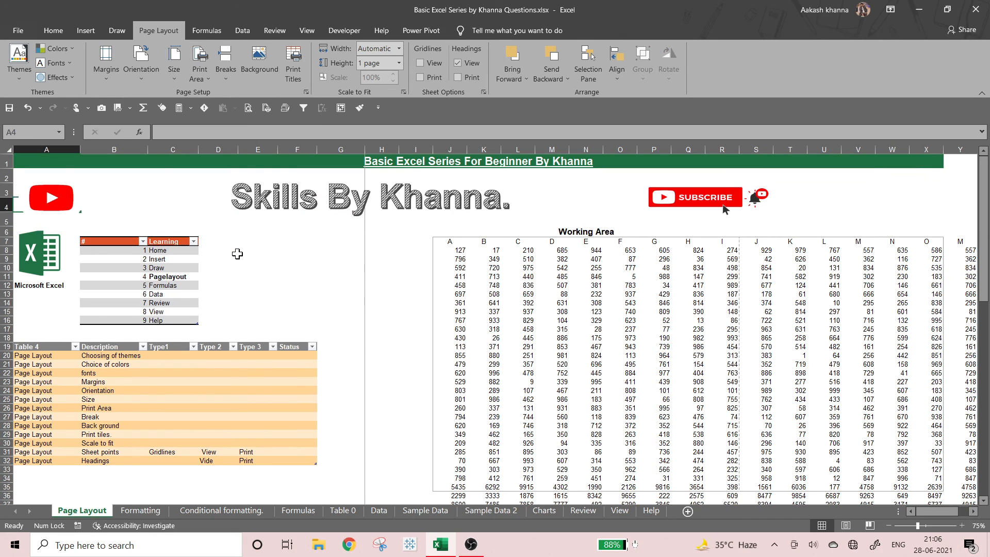
key("shift+Right")
key("shift+Right")
key("shift+Right")
key("shift+Right")
key("shift+Right")
key("shift+Right")
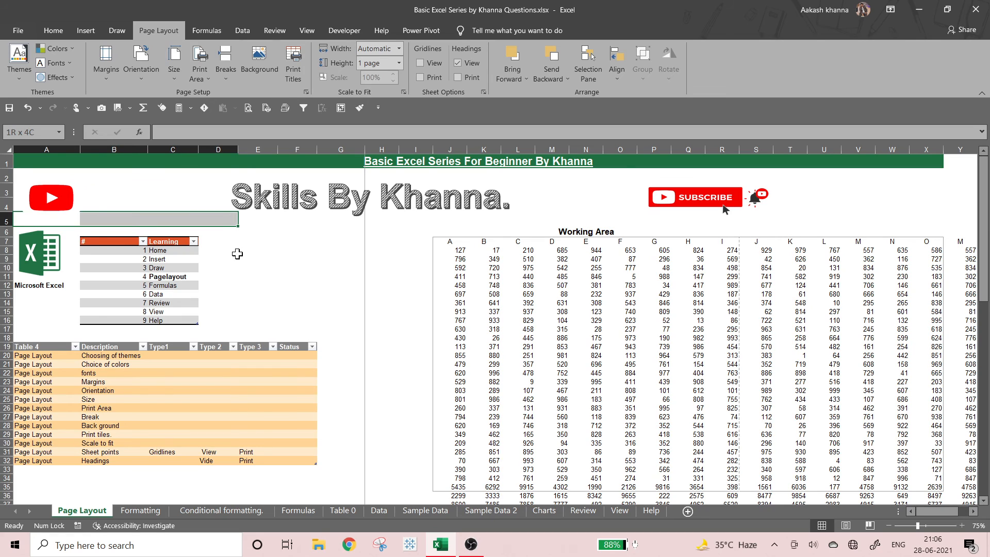
key("shift+Down")
key("shift+Down")
key("shift+Down")
key("shift+Down")
key("shift+Down")
key("shift+Down")
key("shift+Down")
key("shift+Down")
key("shift+Down")
key("shift+Down")
key("shift+Down")
key("shift+Down")
key("shift+Down")
key("shift+Down")
key("shift+Down")
key("shift+Down")
key("shift+Down")
key("shift+Down")
key("shift+Down")
key("shift+Down")
key("shift+Down")
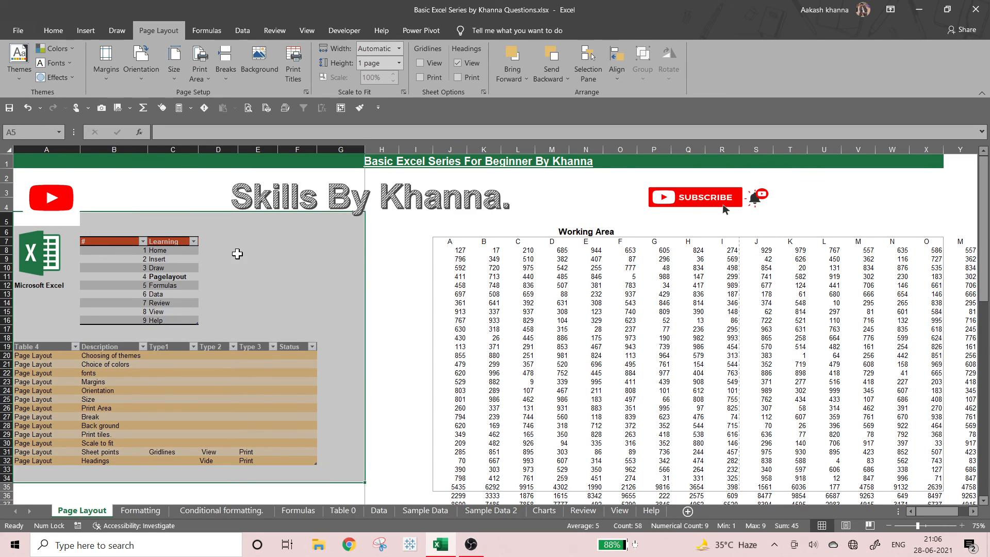
Step: Bring up the print preview for the selected range and set its orientation to Landscape
key("ctrl+p")
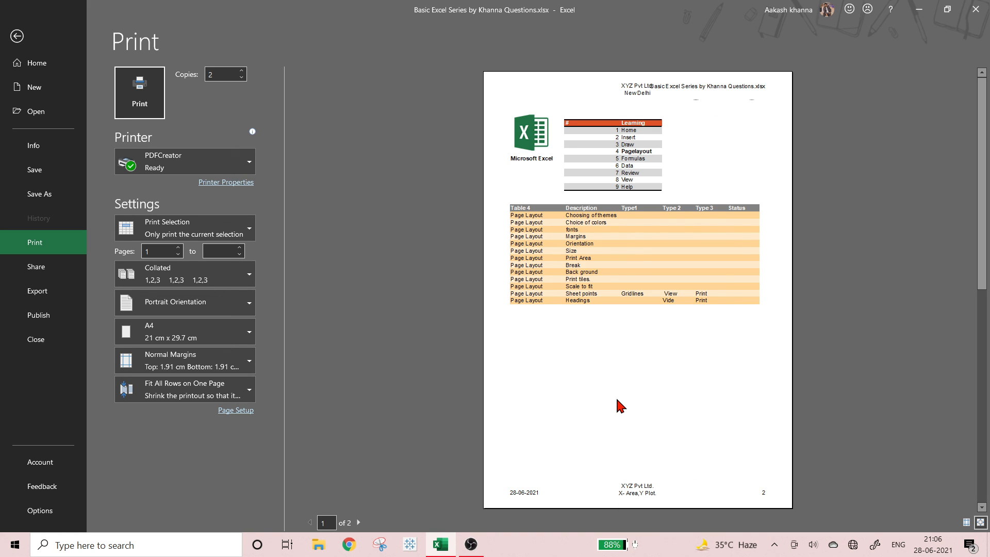
left_click(248, 314)
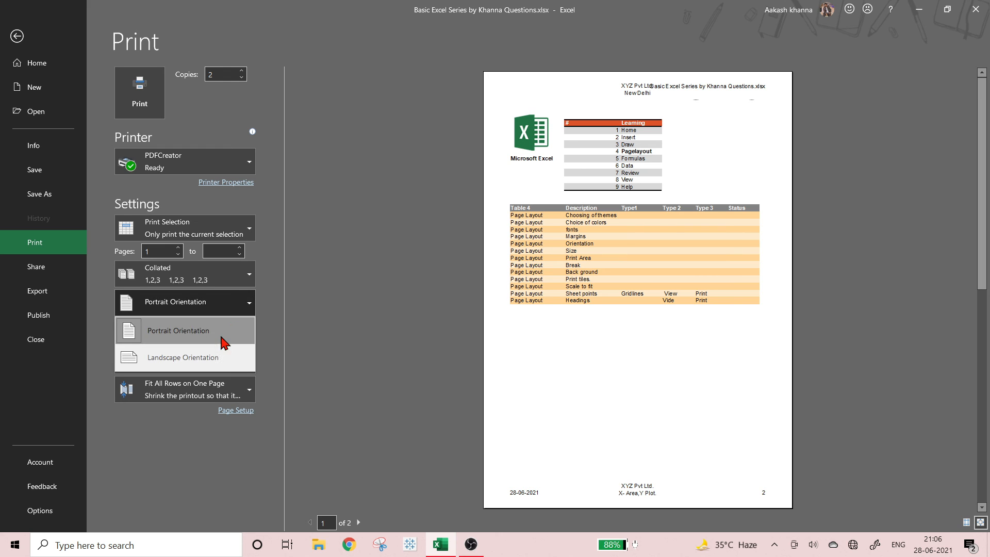
left_click(220, 354)
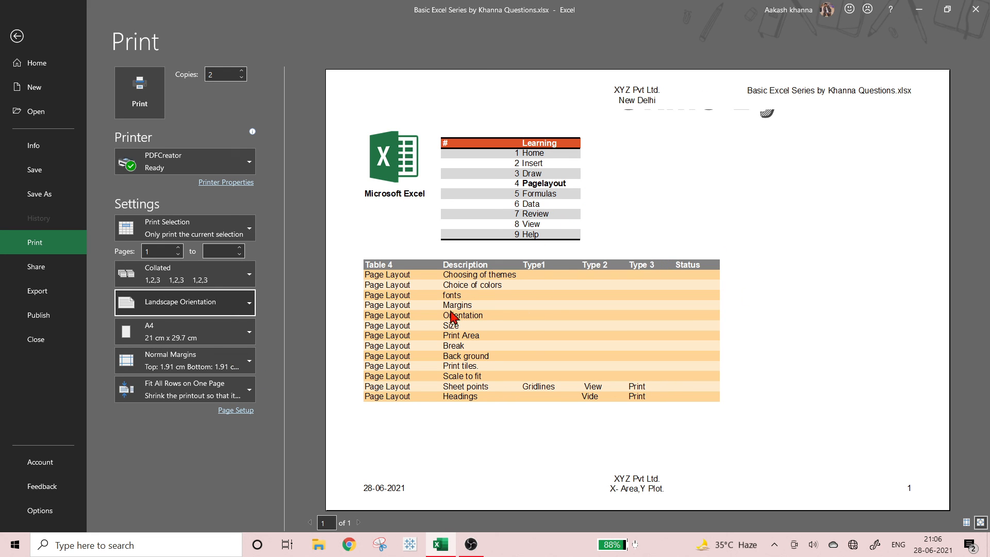
Step: Set the printout to Narrow margins and No Scaling
left_click(226, 367)
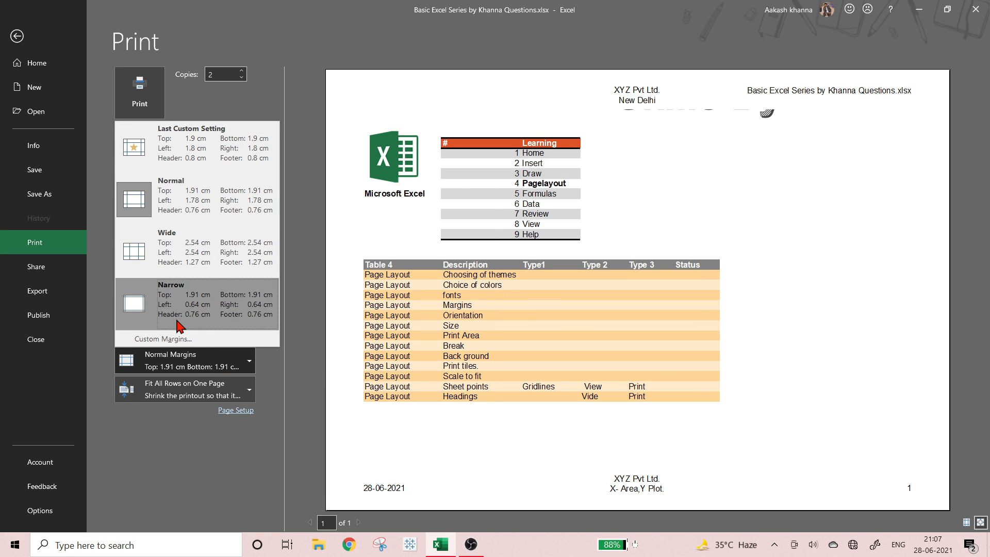
left_click(192, 317)
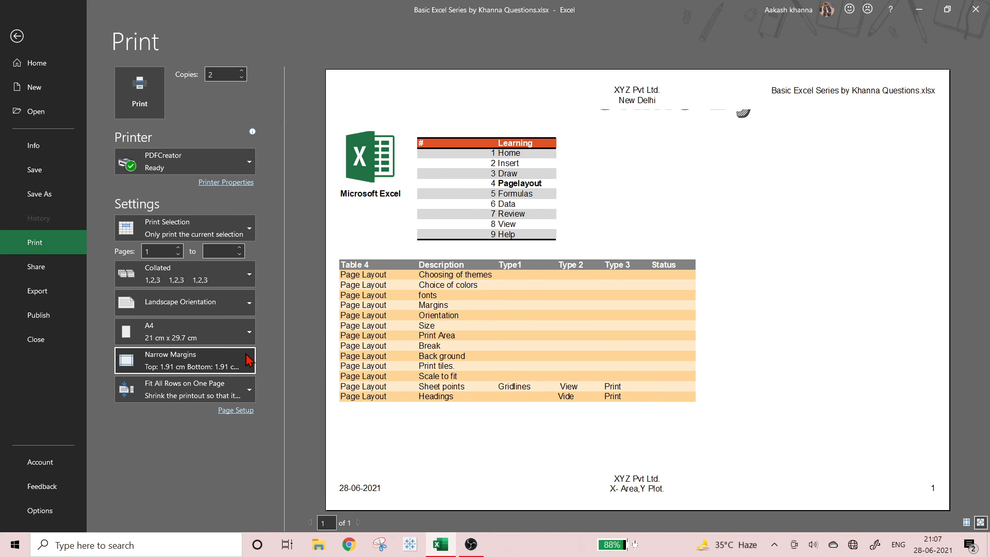
left_click(226, 397)
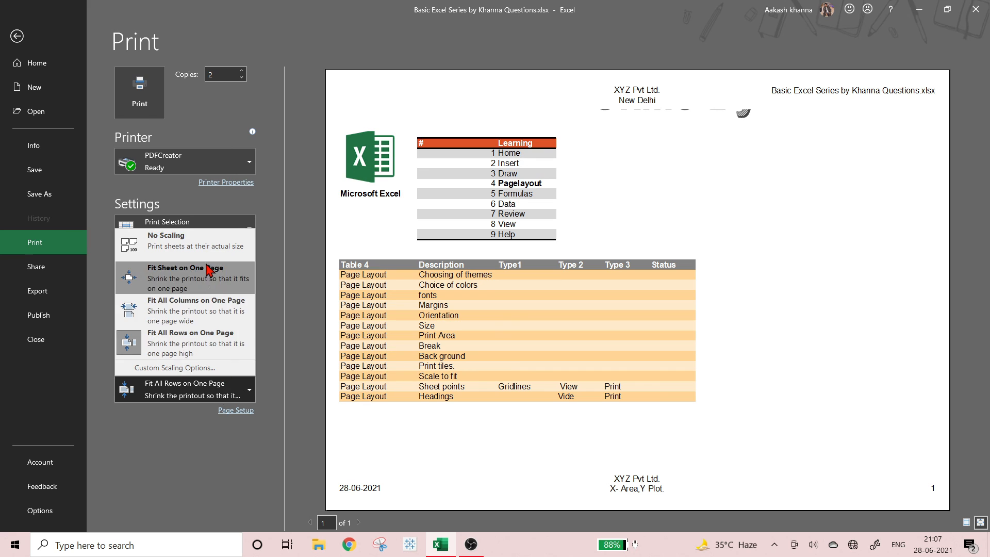
left_click(206, 242)
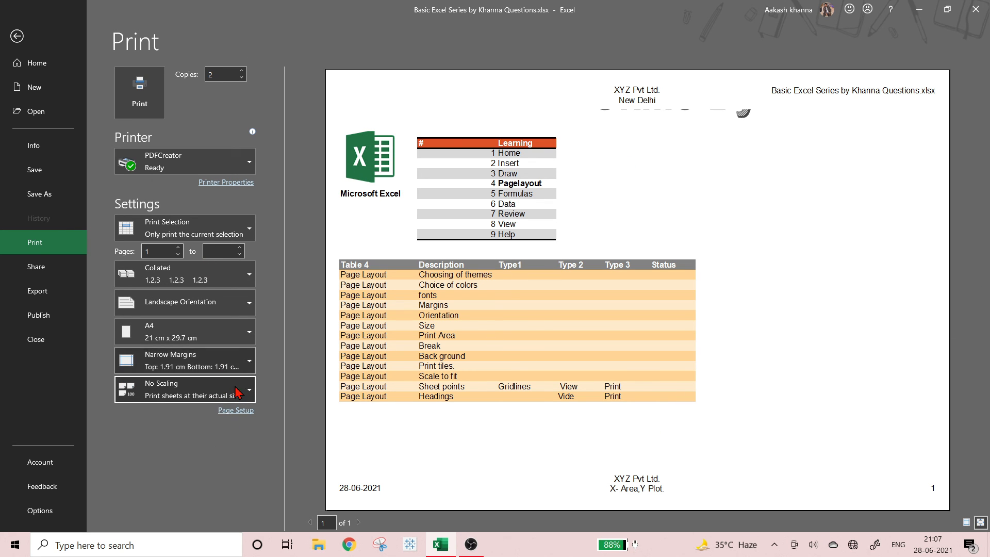
Step: Review the Page Setup options and the PDFCreator printer properties without changing them
left_click(237, 415)
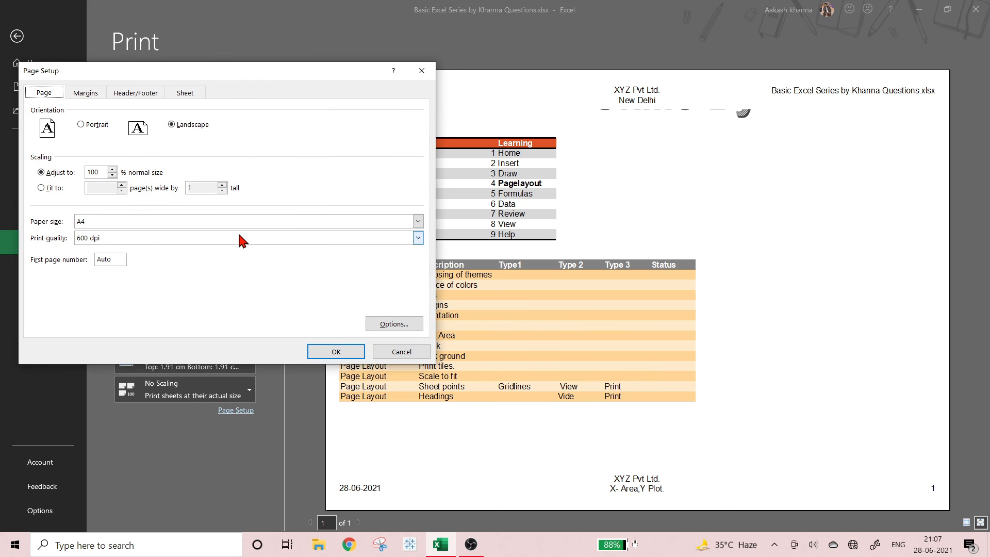
left_click(422, 70)
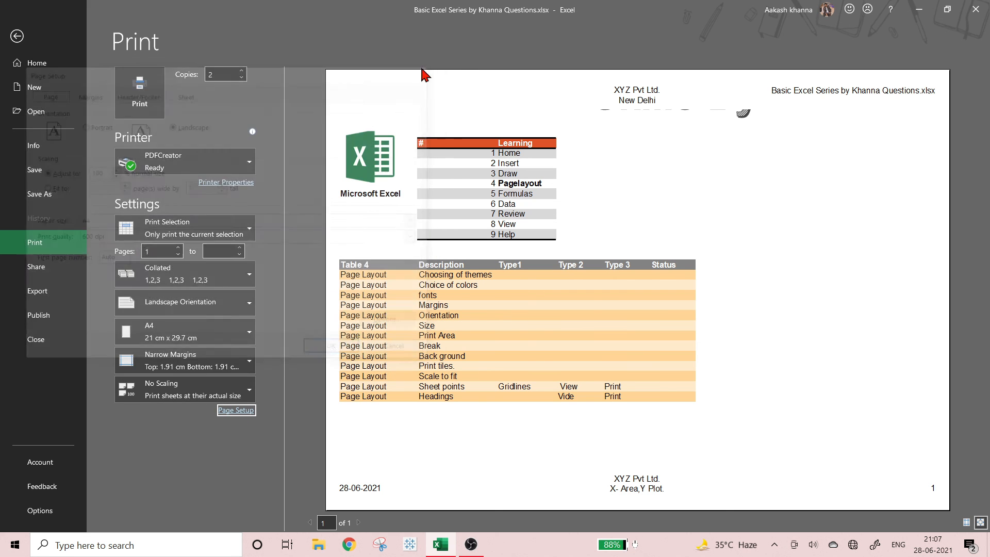
left_click(242, 190)
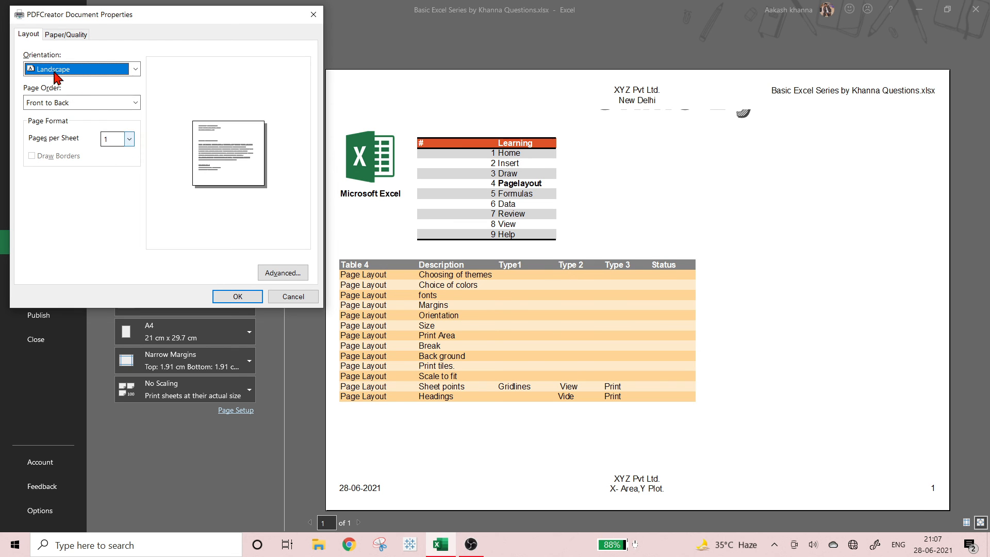
left_click(304, 296)
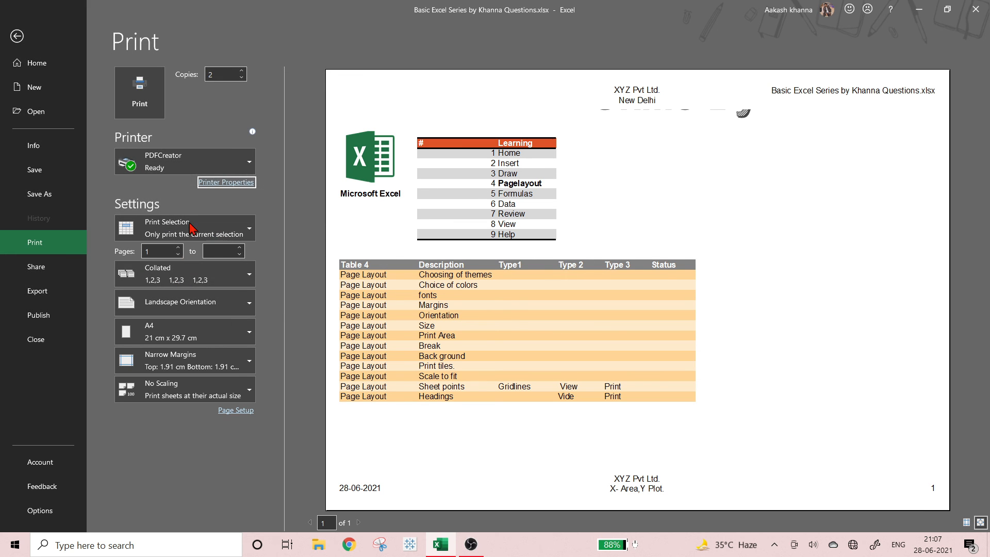
Step: Increase the number of print copies and return to the worksheet without printing
left_click(241, 71)
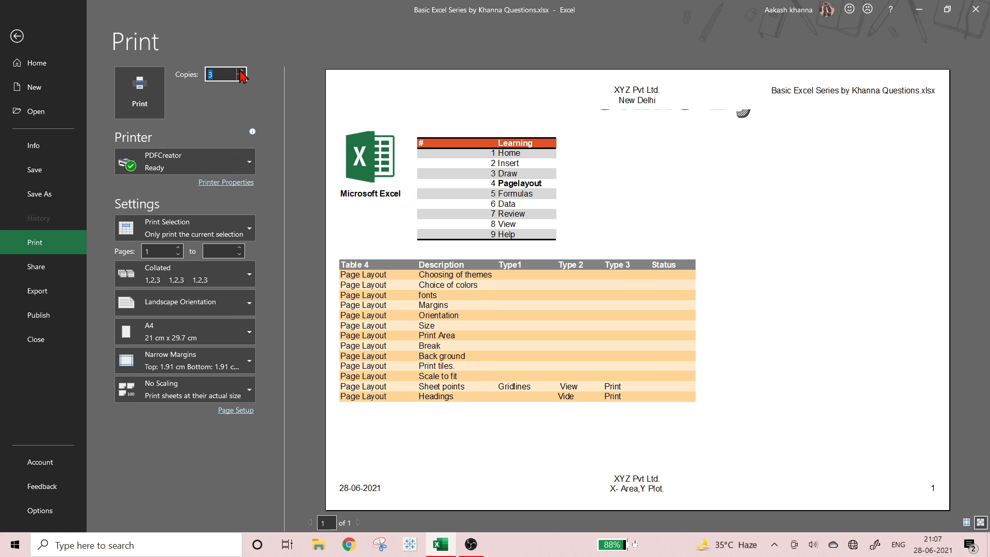
left_click(241, 72)
left_click(215, 132)
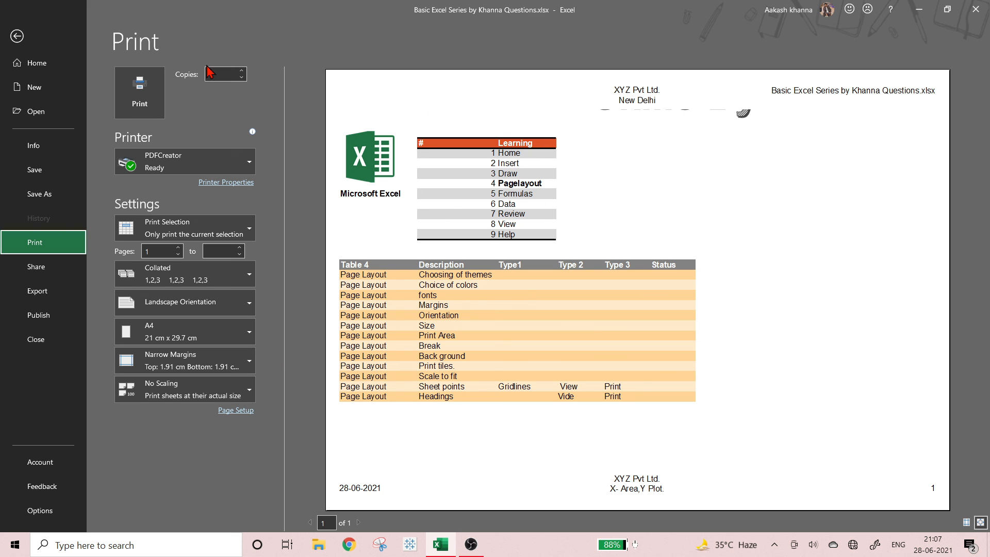
left_click(7, 37)
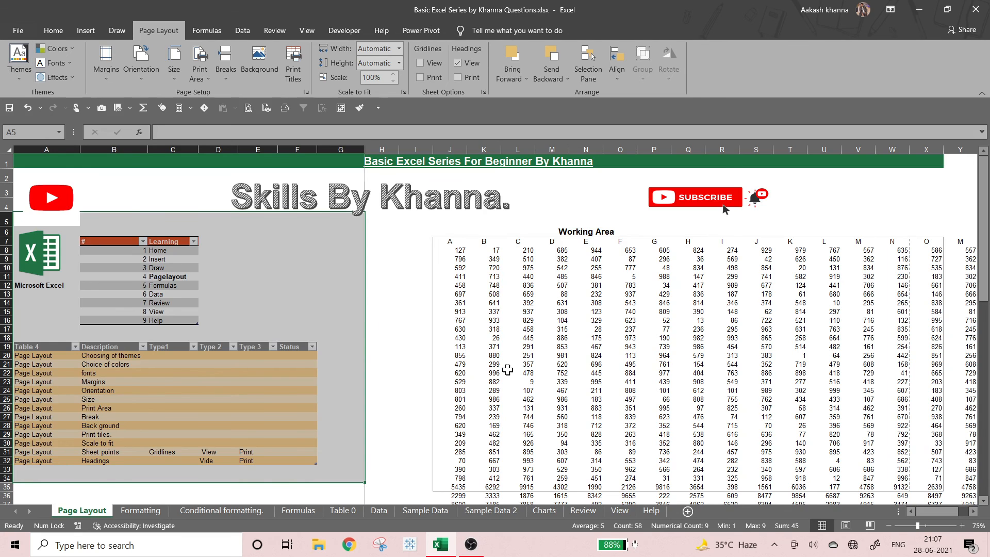
Step: Review the Page Layout topics table from Choosing of themes down to Scale to fit
left_click(393, 300)
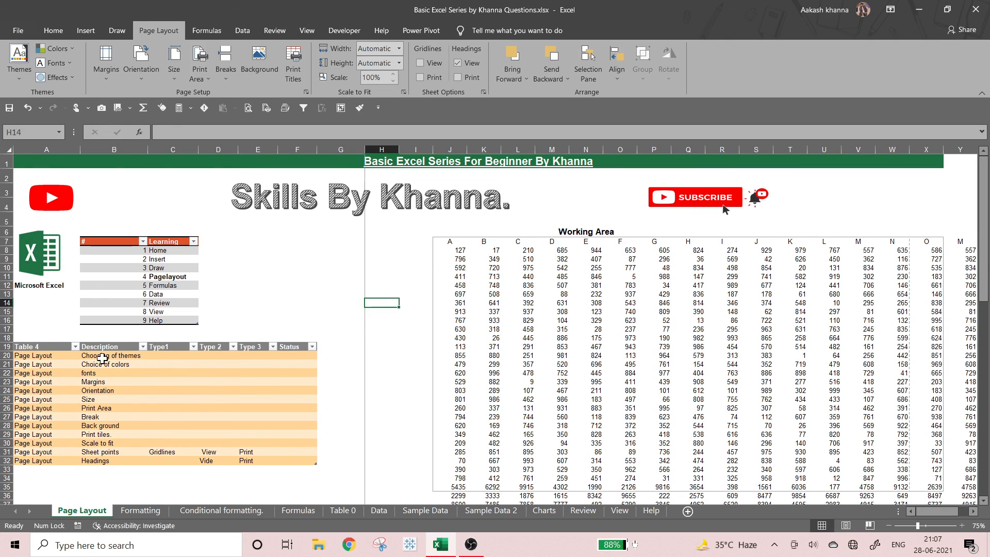
left_click(286, 357)
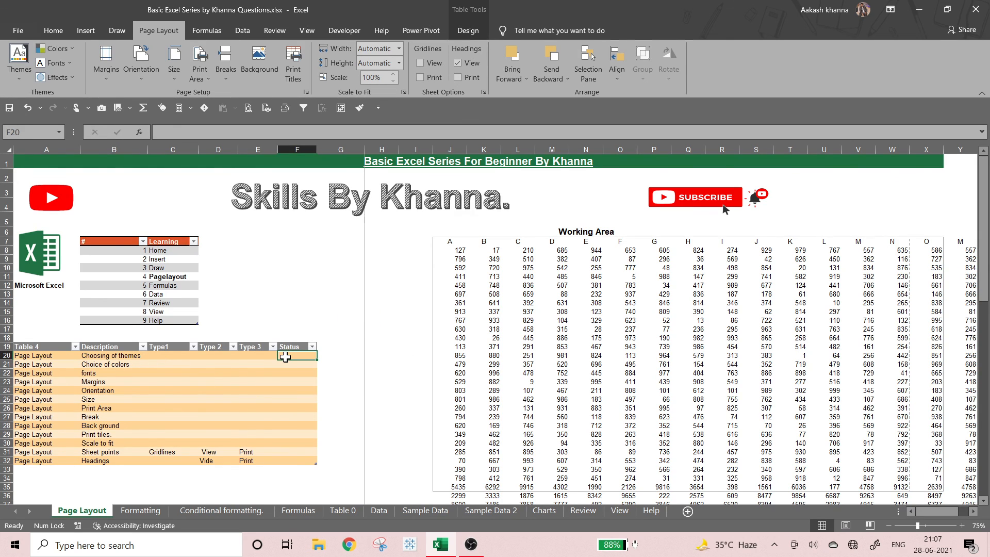
mouse_move(287, 364)
left_mouse_down()
mouse_move(290, 376)
mouse_move(289, 367)
left_mouse_up()
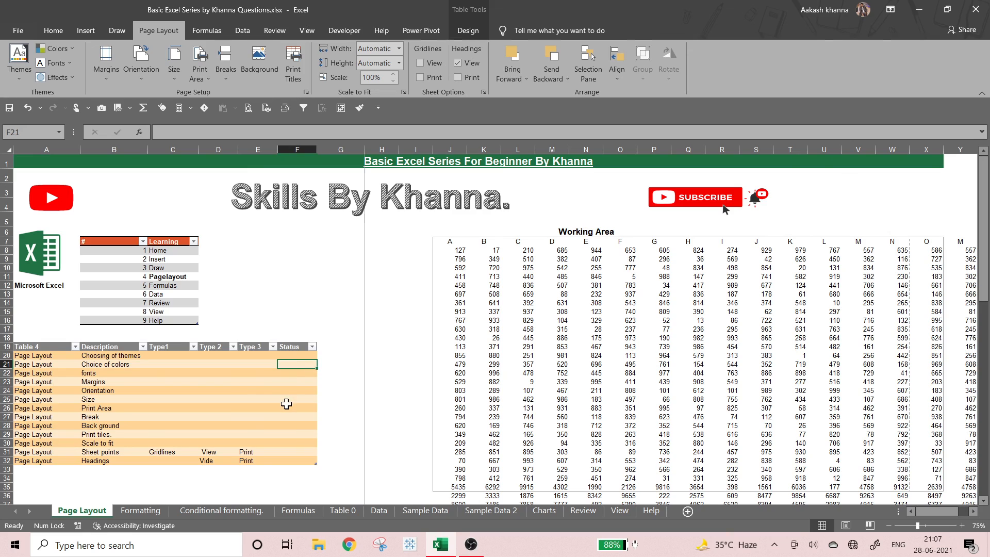
left_click(292, 390)
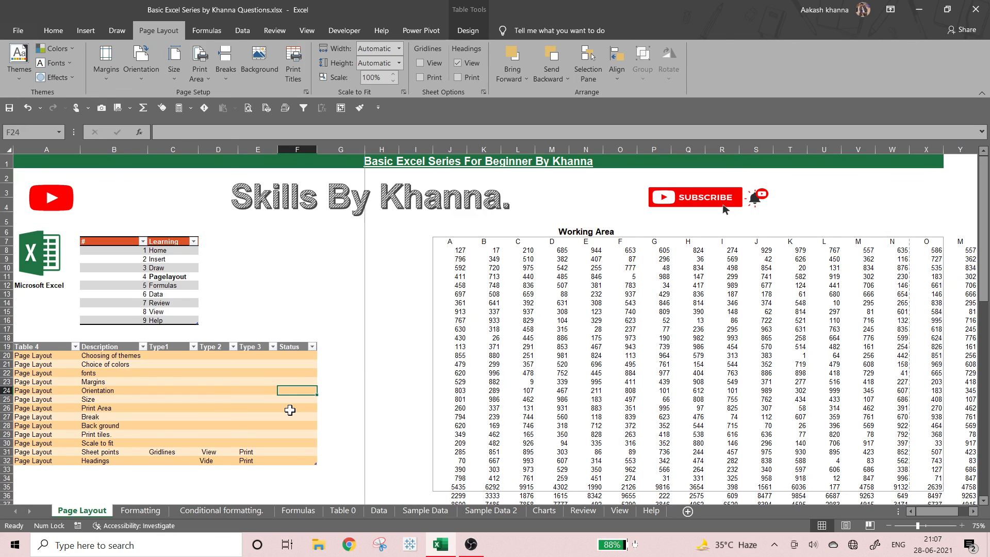
left_click(106, 446)
scroll(142, 454, "down", 2)
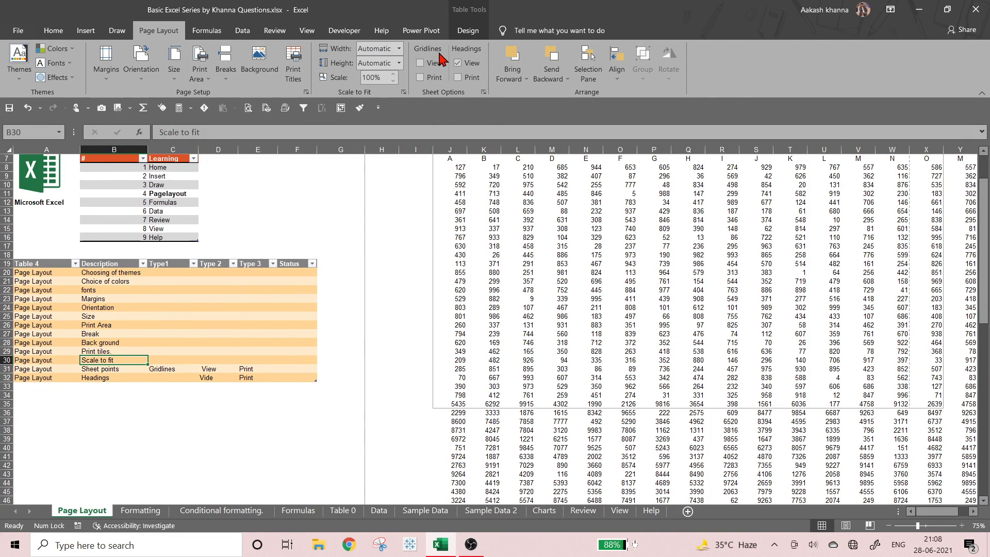
Step: Show the worksheet gridlines, compare with the matching View setting, and hide the gridlines again
left_click(435, 67)
left_click(307, 30)
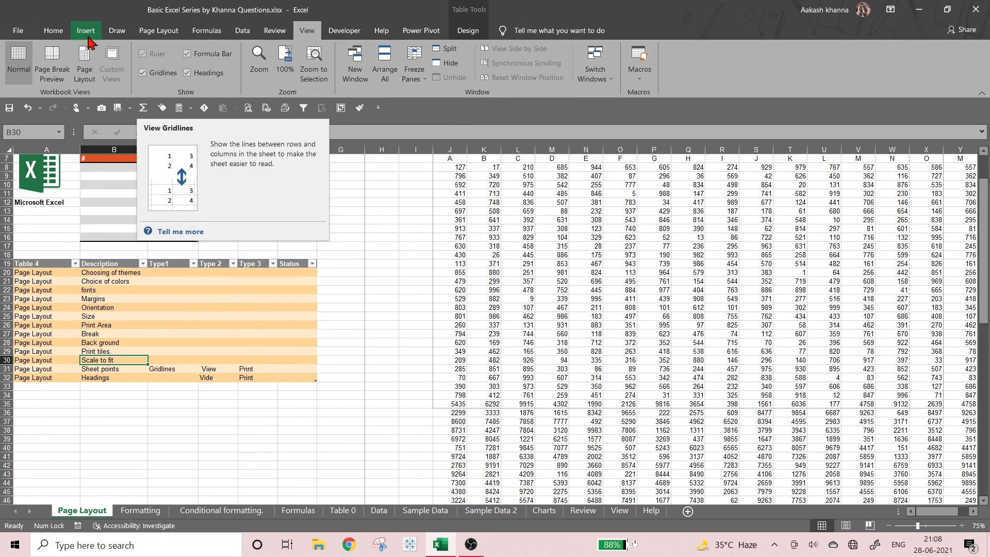
left_click(161, 33)
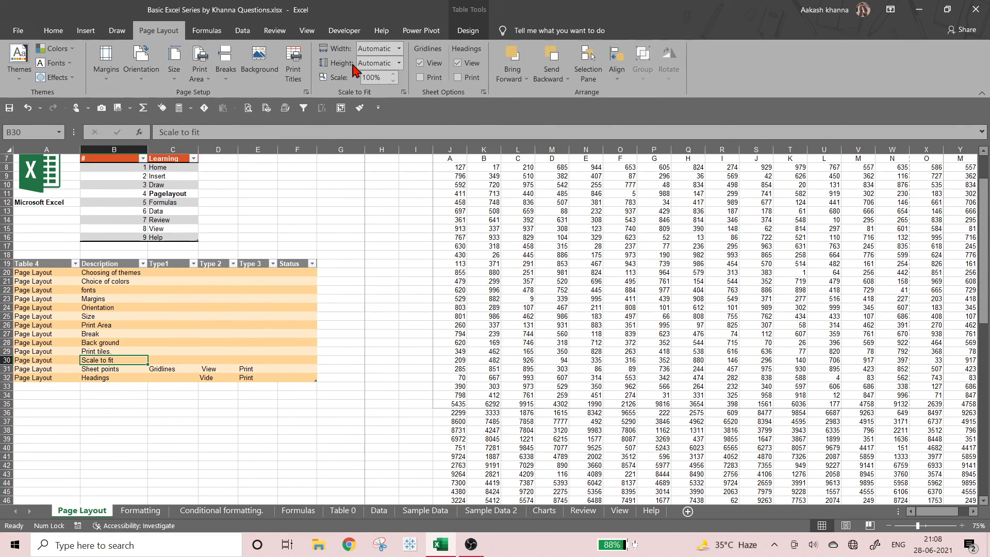
left_click(421, 64)
left_click(421, 64)
left_click(421, 63)
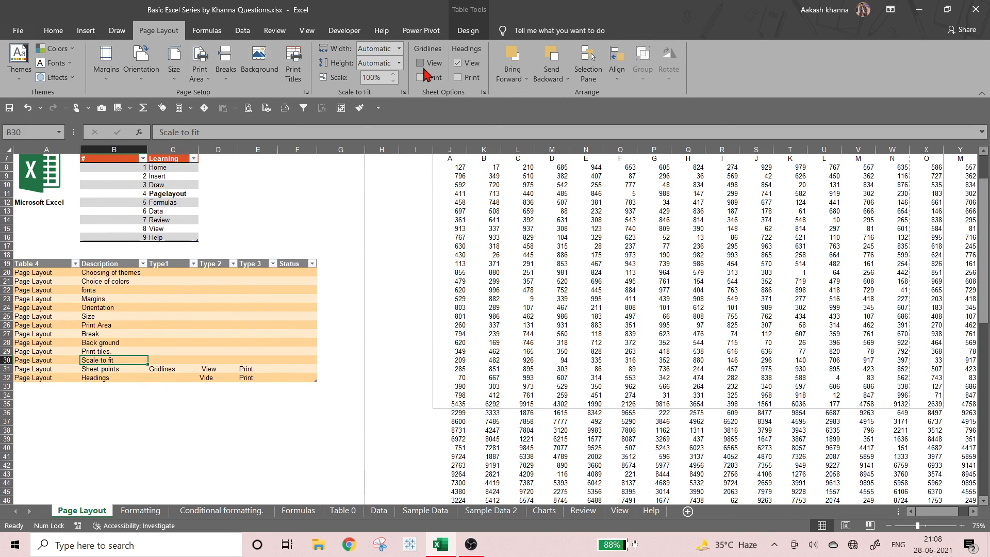
Step: Switch gridline printing on and back off, and do the same for the on-screen gridlines
left_click(420, 78)
left_click(421, 78)
left_click(421, 64)
left_click(421, 64)
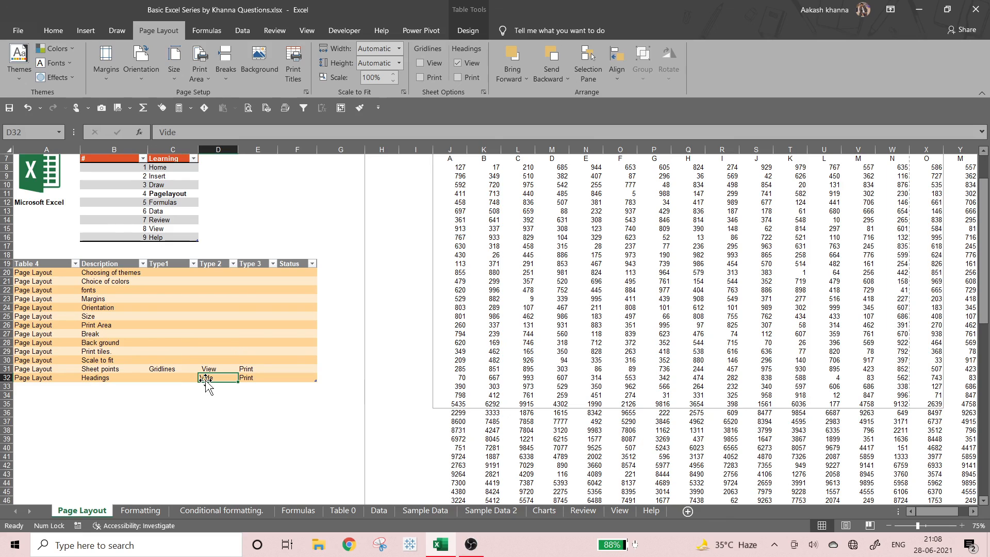
Step: Correct the Type 2 entry in the Headings row, cell D32, to View
type("View")
key("Return")
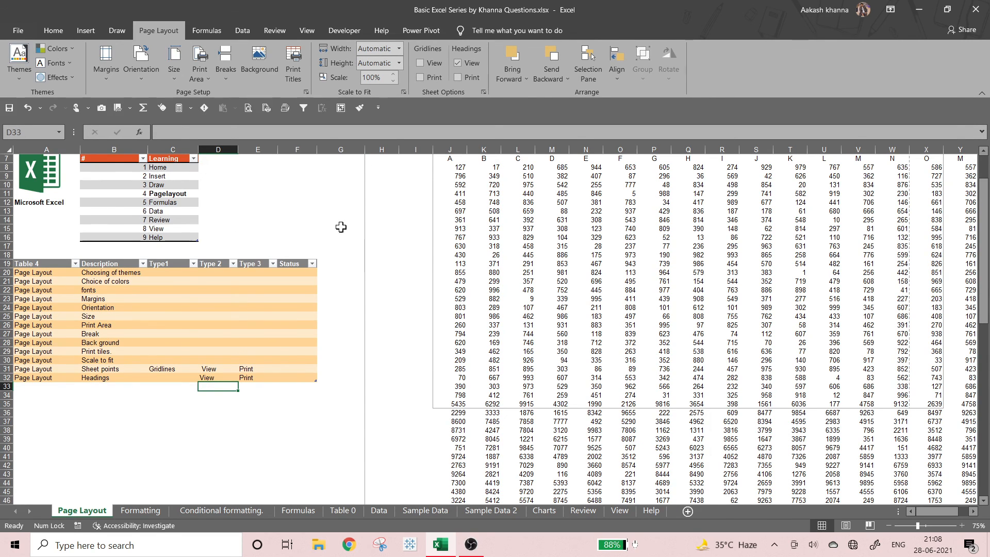
scroll(419, 234, "up", 2)
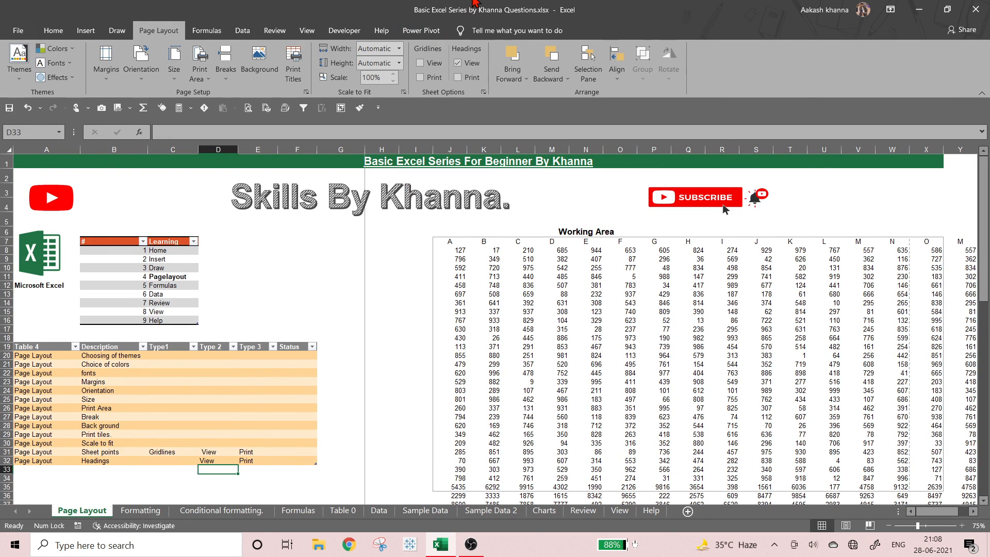
left_click(53, 32)
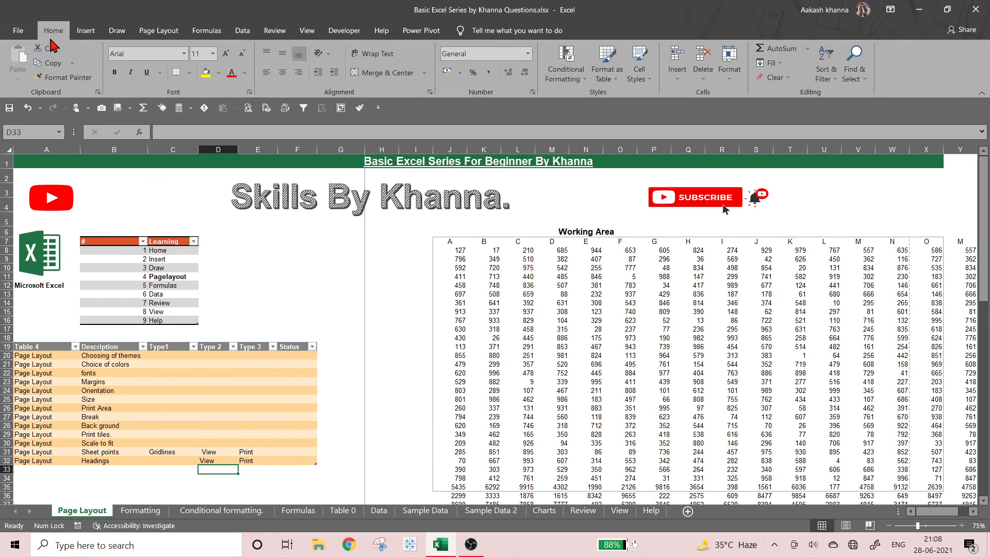